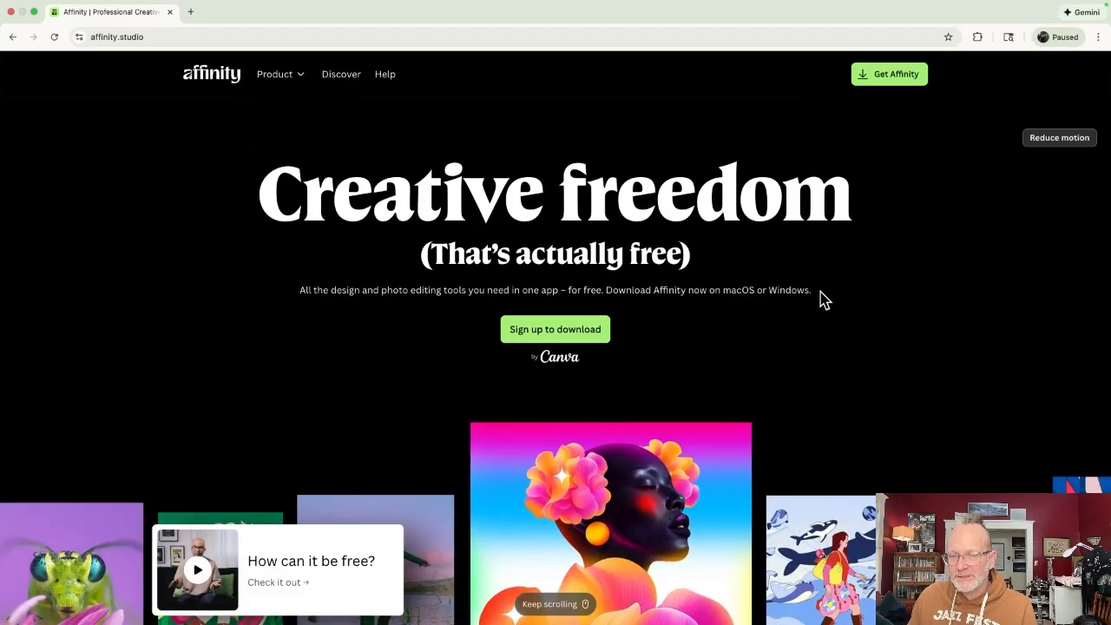
# - Open the Affinity download page, switch to the installed Affinity app from the Applications folder, and allow it access to the Documents folder
pyautogui.click(894, 76)
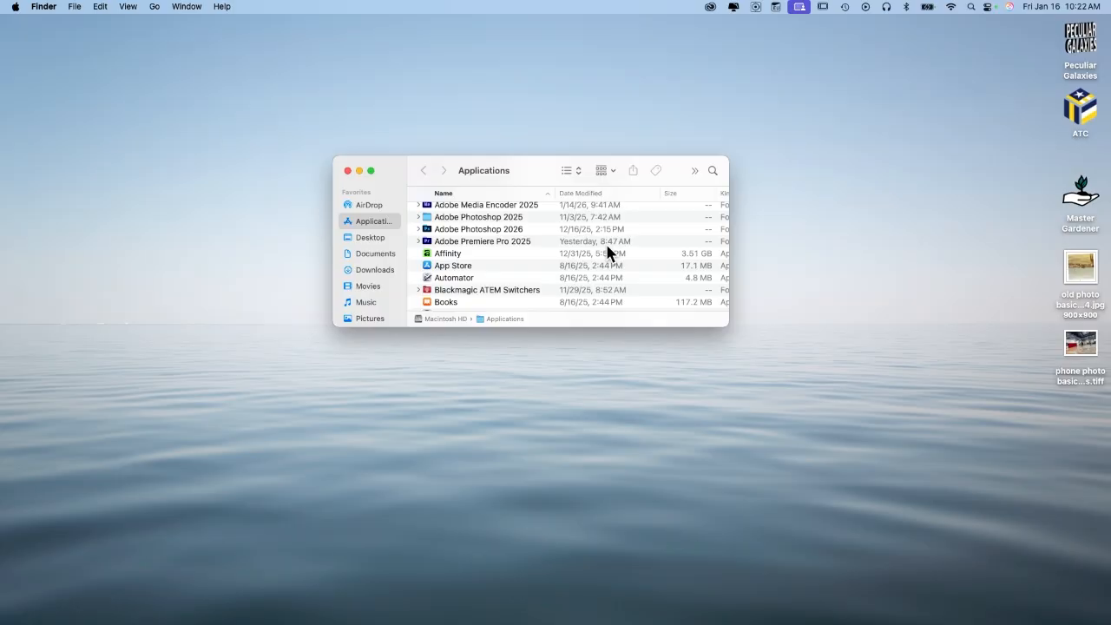
pyautogui.doubleClick(447, 255)
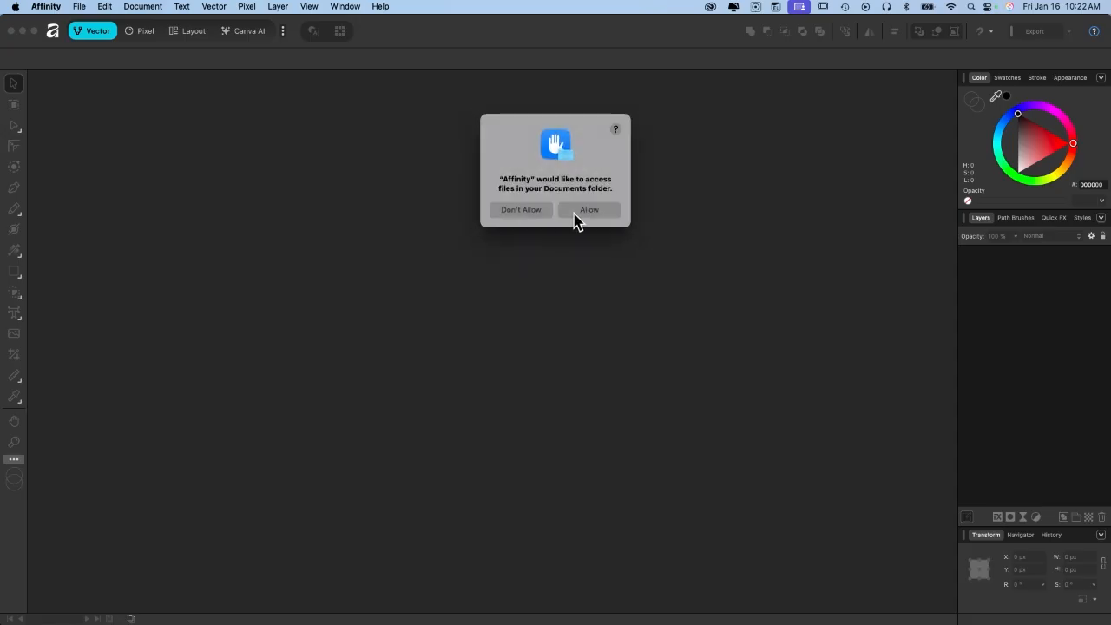
pyautogui.click(582, 213)
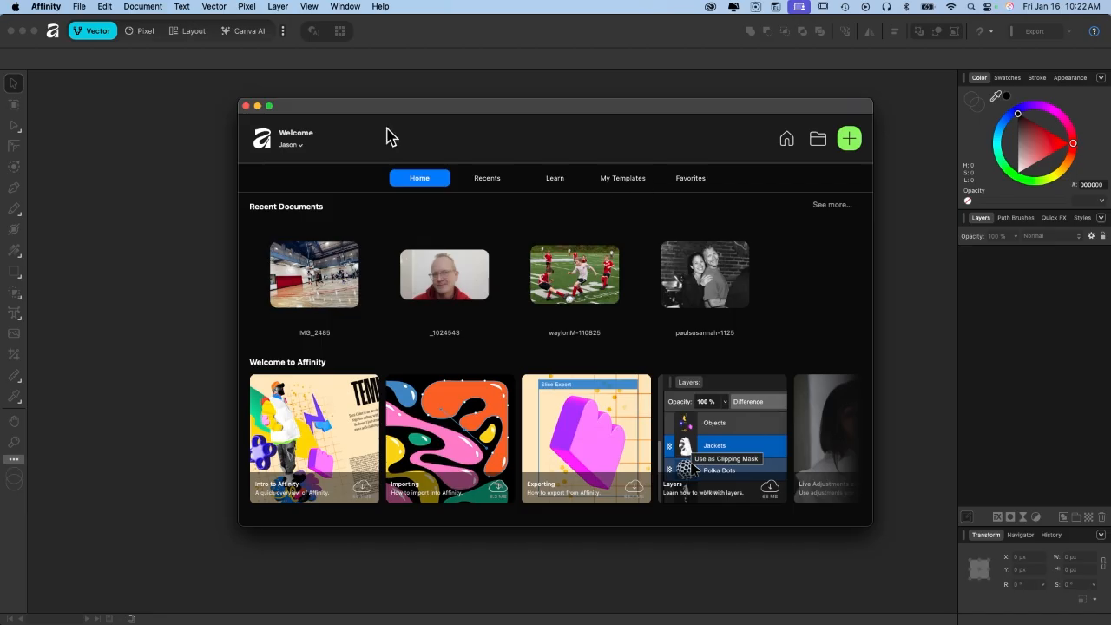
# - Look at the account options in the welcome window and close that window
pyautogui.click(301, 146)
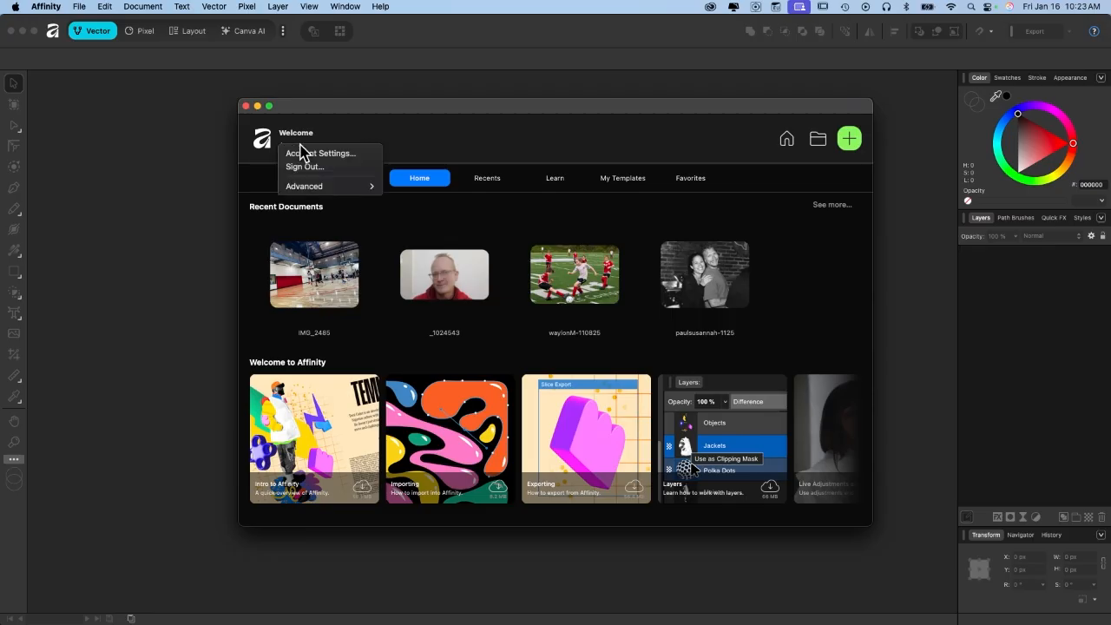
pyautogui.click(402, 143)
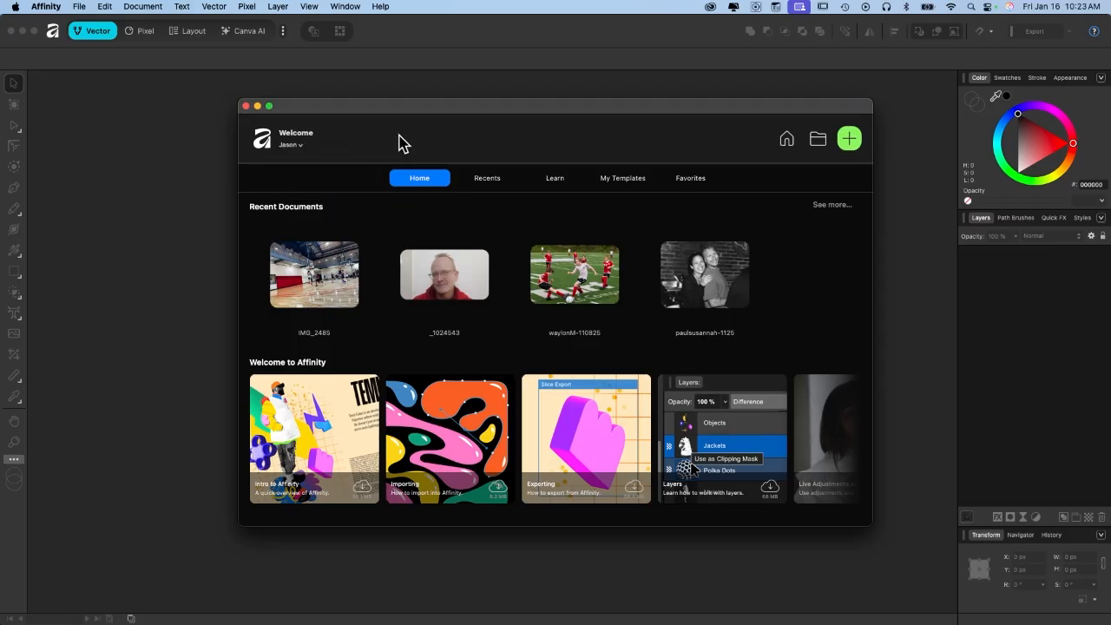
pyautogui.click(245, 106)
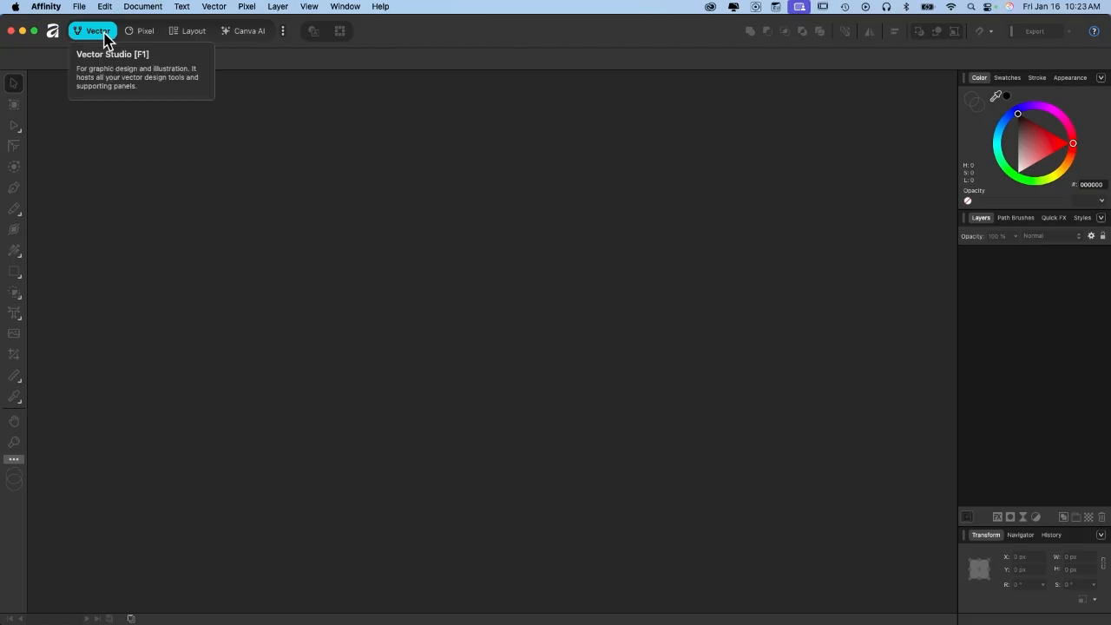
# - Switch from the Vector to the Pixel studio and open "old photo basic corrections 4.jpg" from the Desktop
pyautogui.click(187, 33)
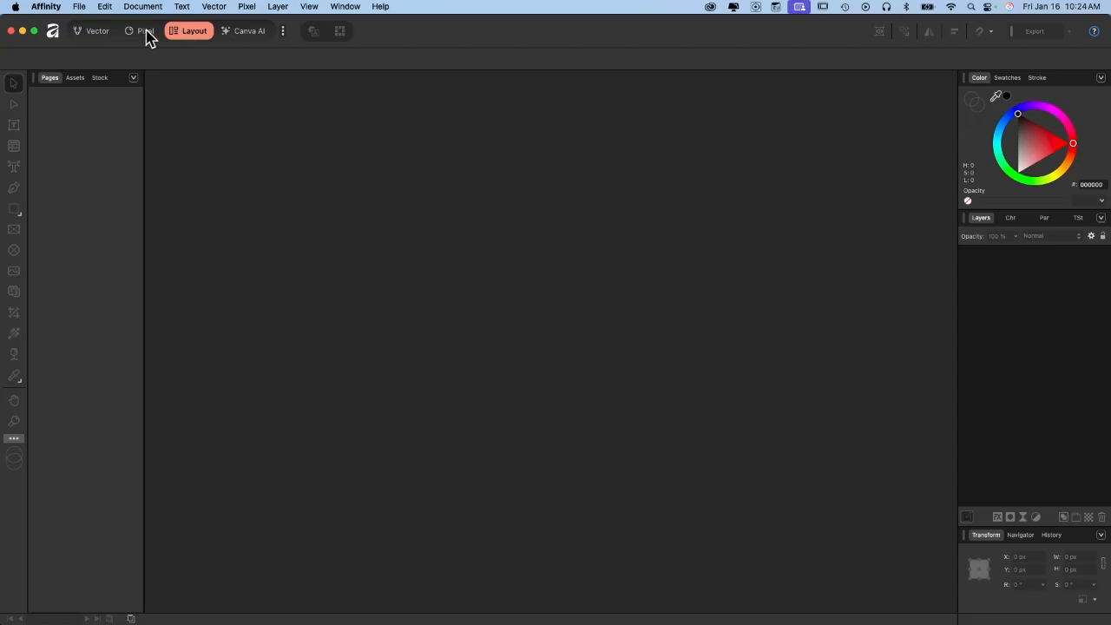
pyautogui.click(146, 33)
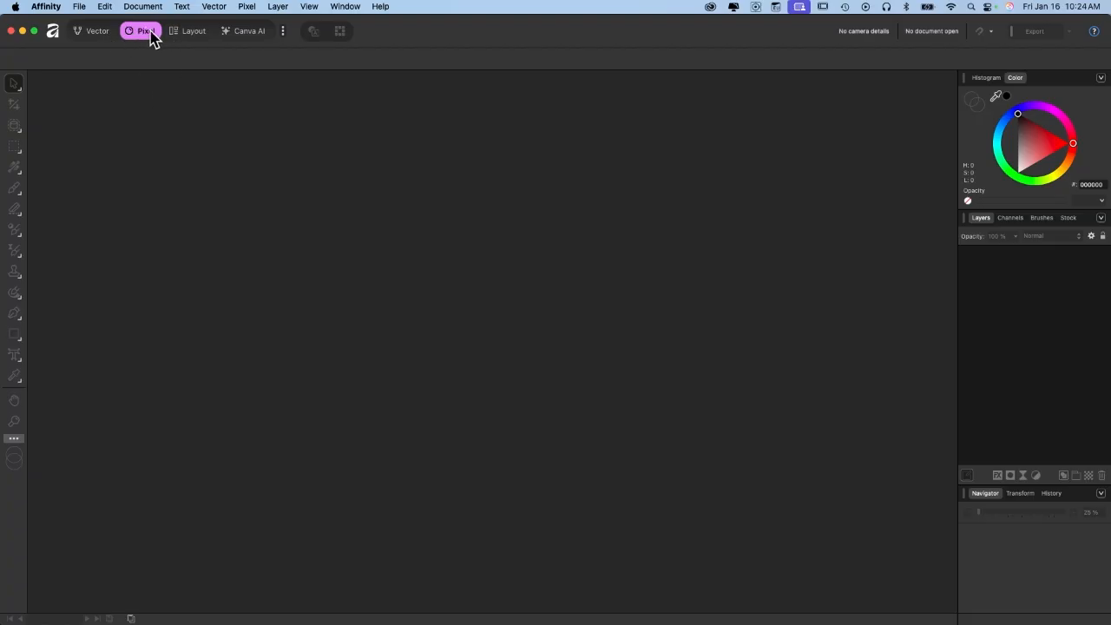
pyautogui.click(80, 7)
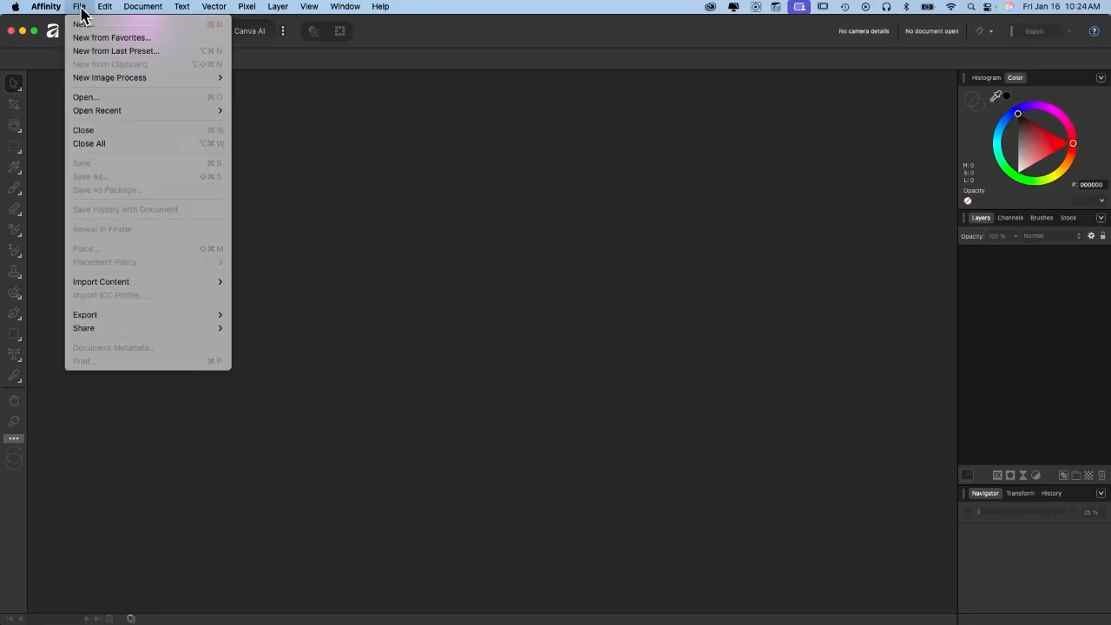
pyautogui.click(84, 97)
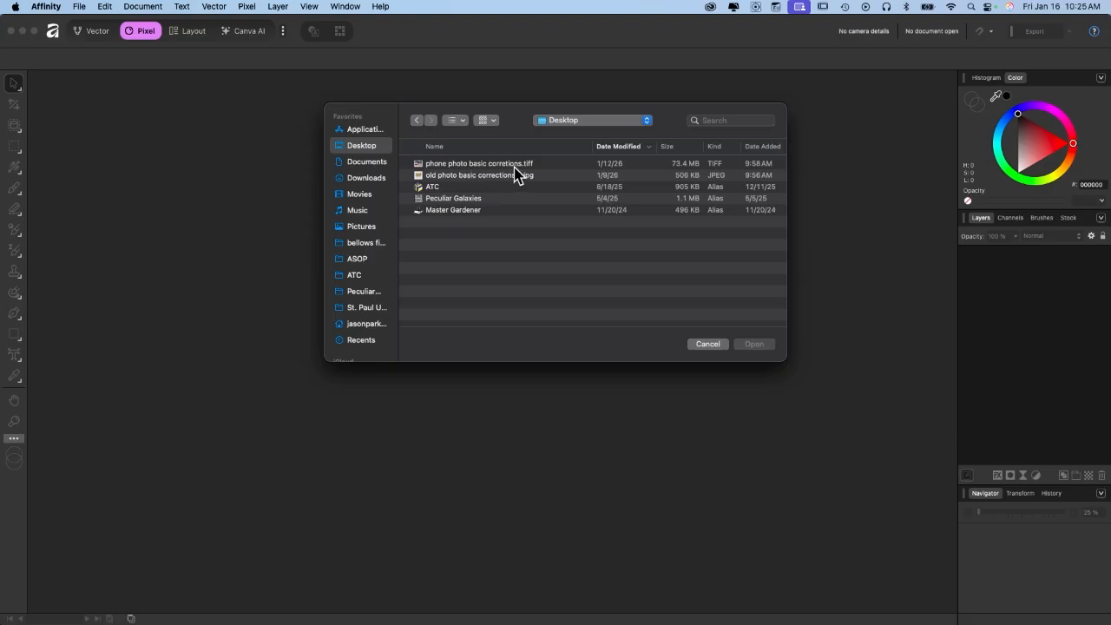
pyautogui.click(461, 166)
pyautogui.click(446, 177)
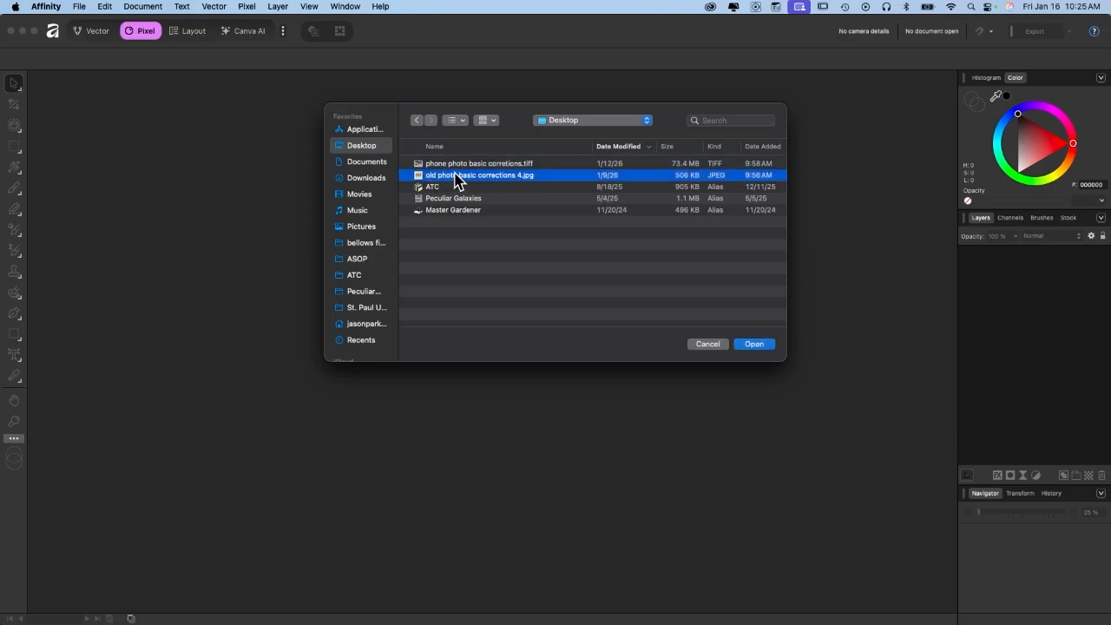
pyautogui.doubleClick(453, 174)
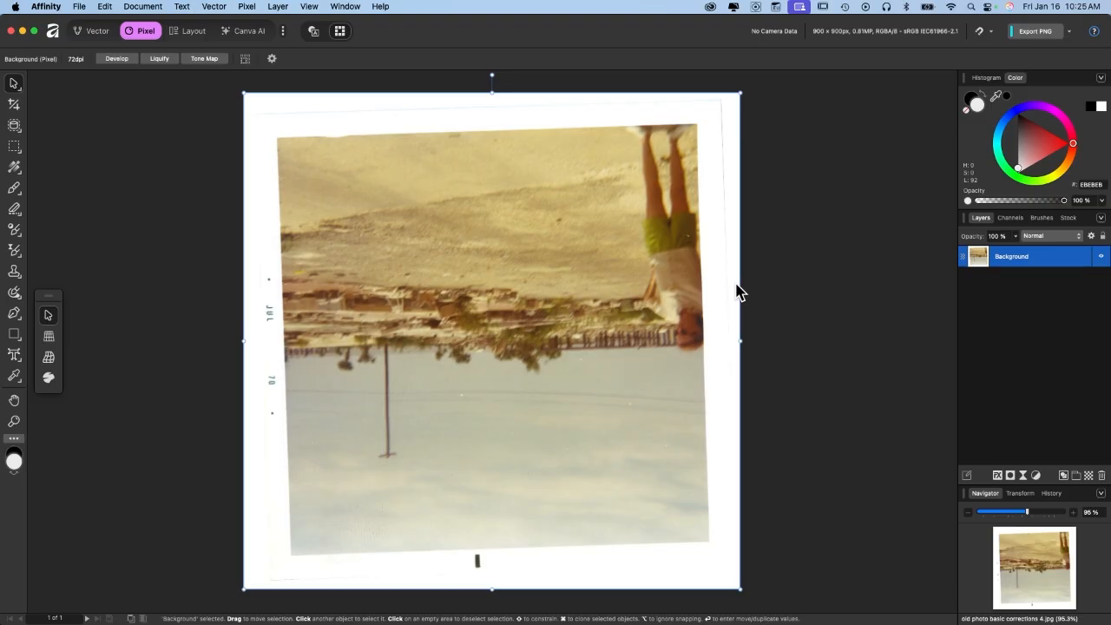
# - Deselect the background layer and flip the whole document vertically and horizontally
pyautogui.click(824, 260)
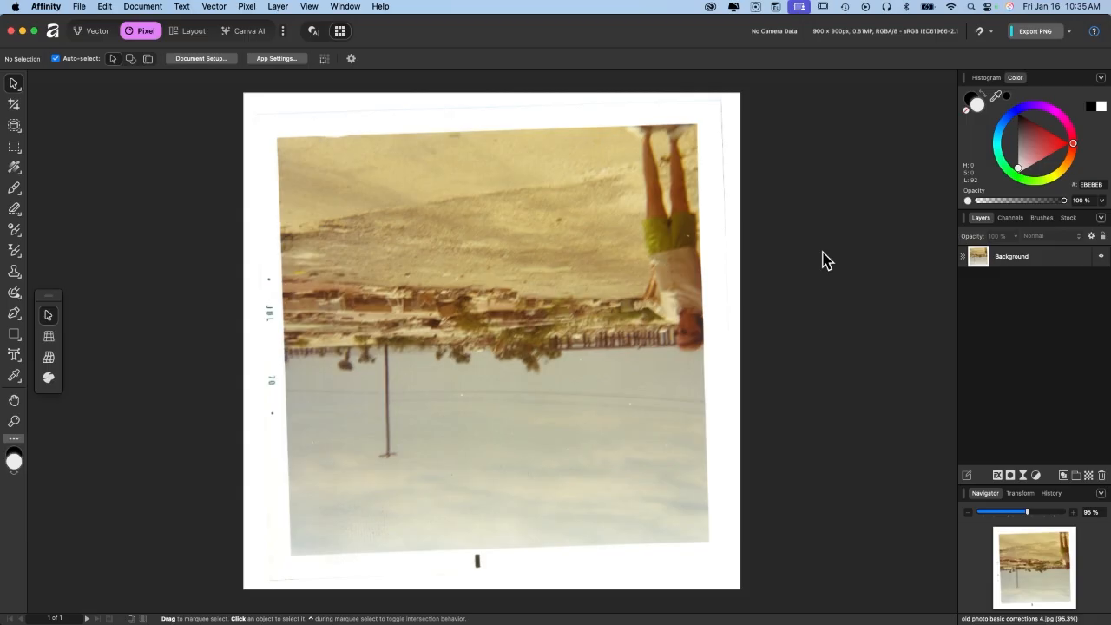
pyautogui.click(154, 7)
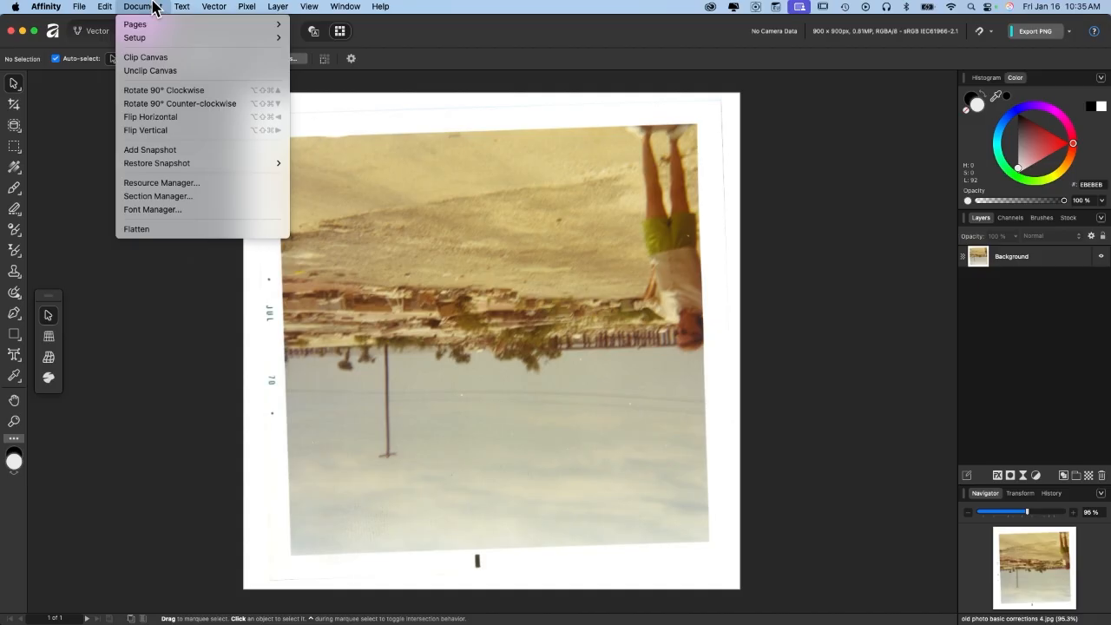
pyautogui.click(146, 130)
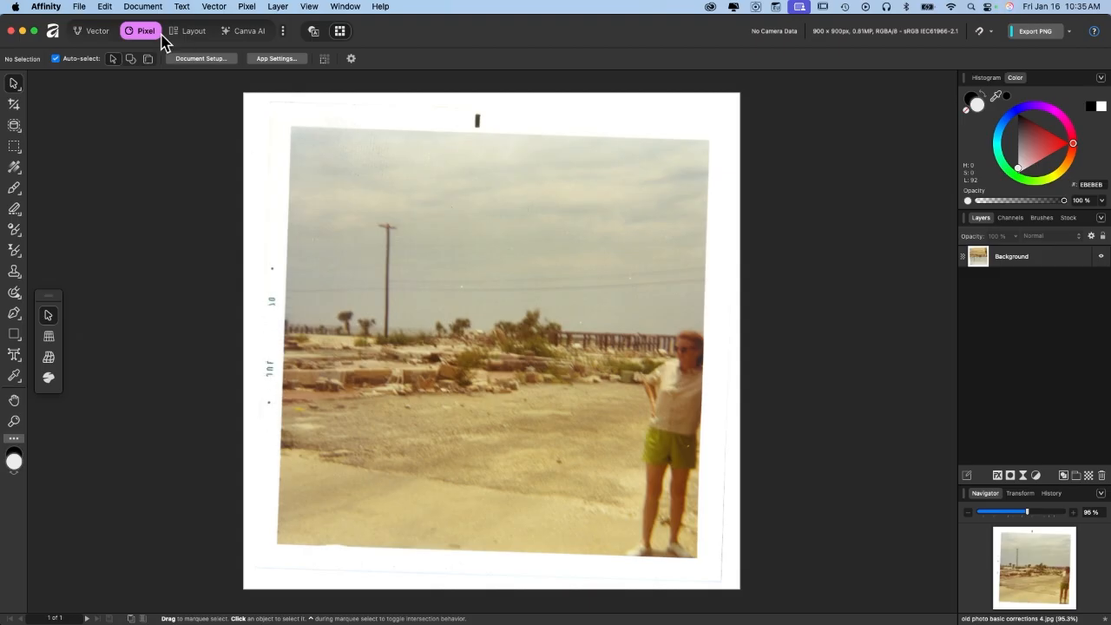
pyautogui.click(143, 7)
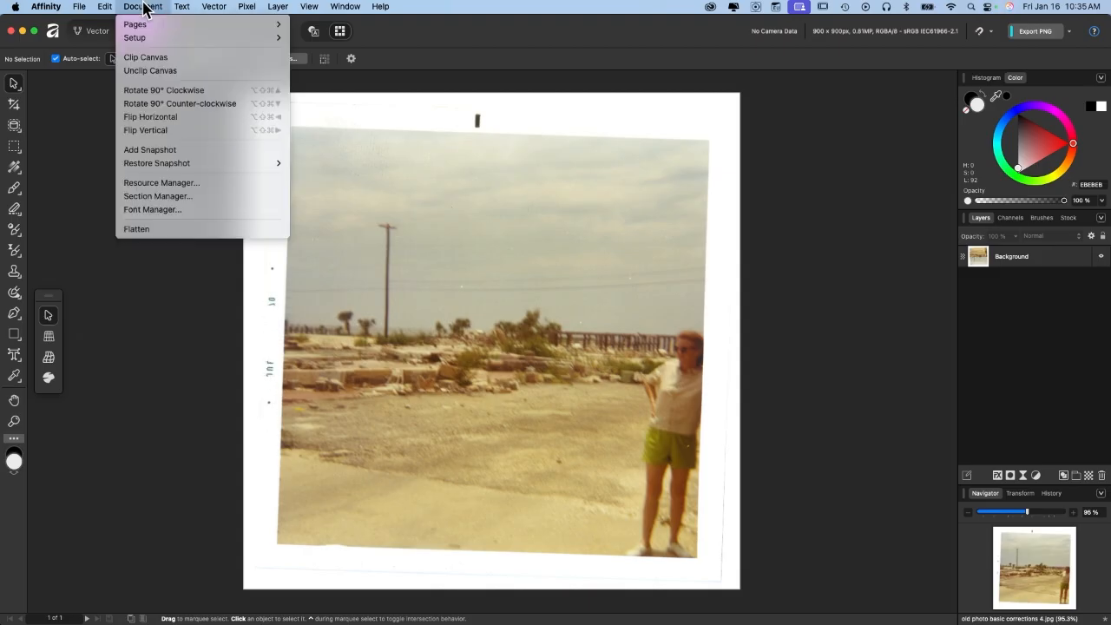
pyautogui.click(150, 118)
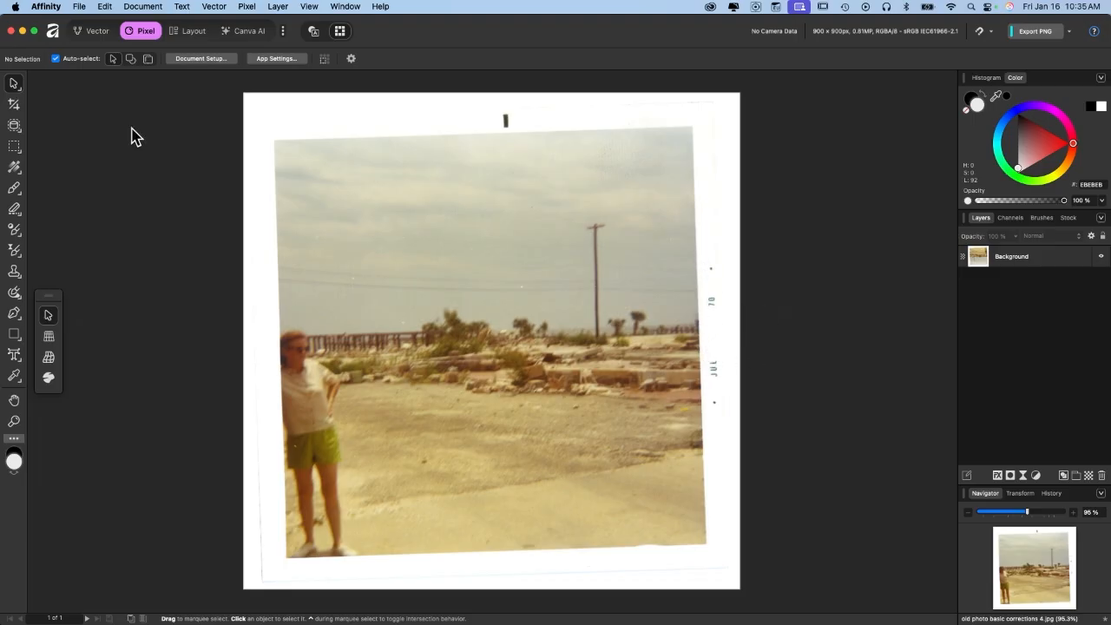
# - Start a crop with the original ratio and straighten the photo along the upper edge of the printed image
pyautogui.click(14, 105)
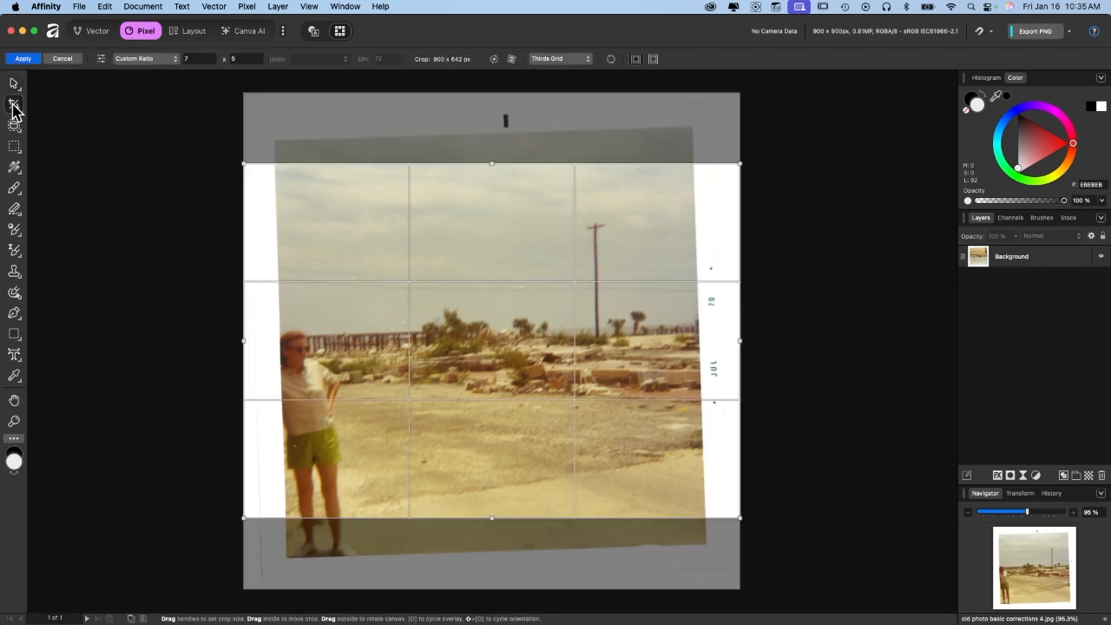
pyautogui.click(160, 60)
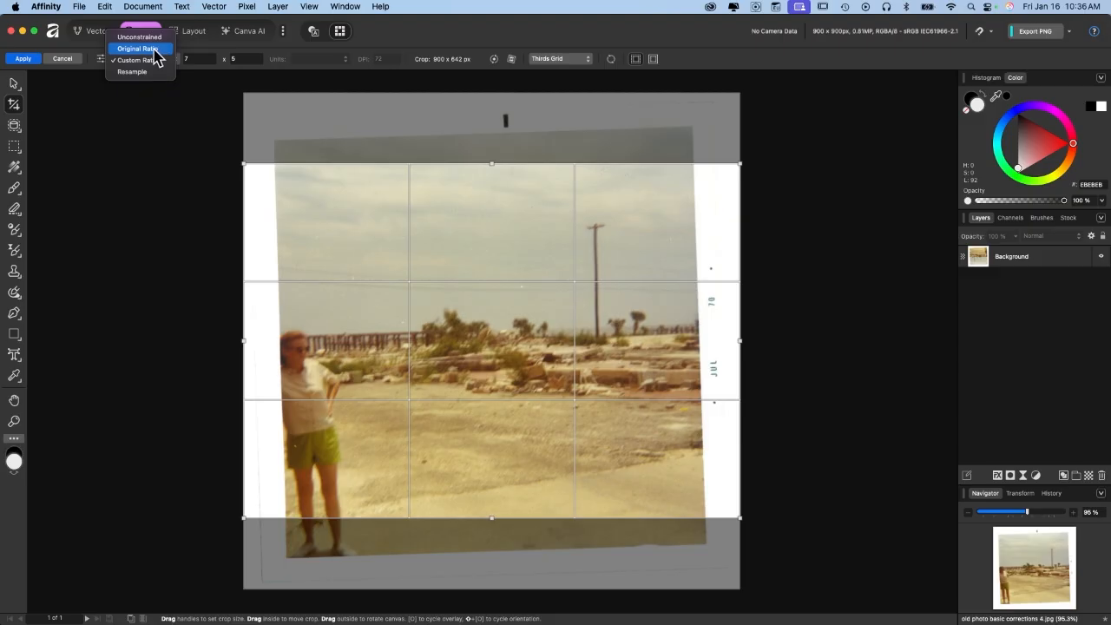
pyautogui.click(155, 50)
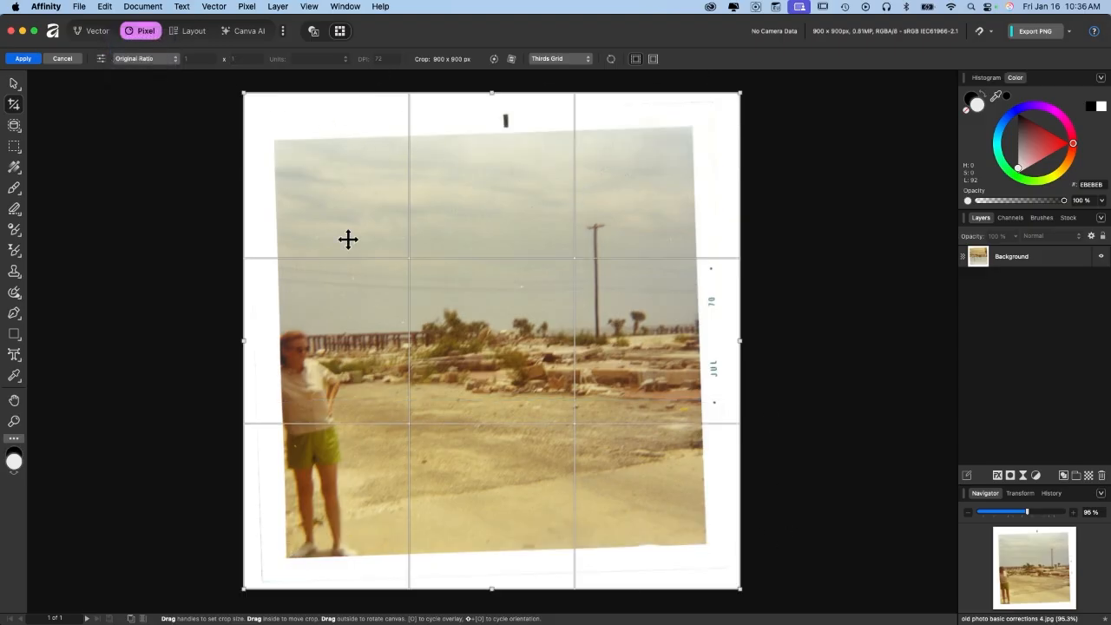
pyautogui.click(511, 59)
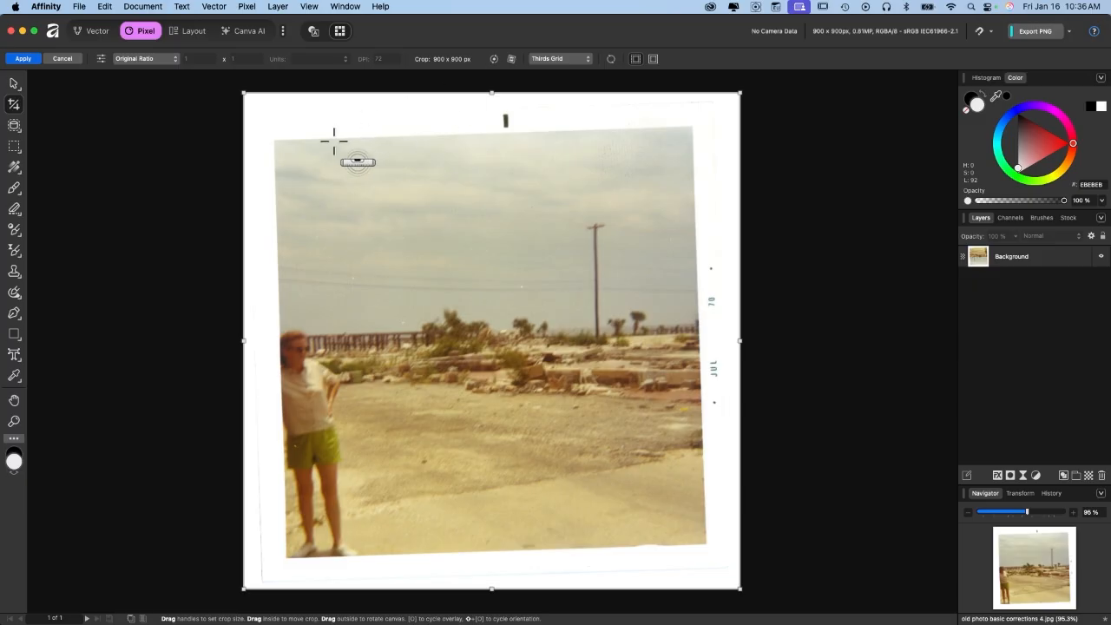
pyautogui.moveTo(336, 137); pyautogui.dragTo(407, 136)
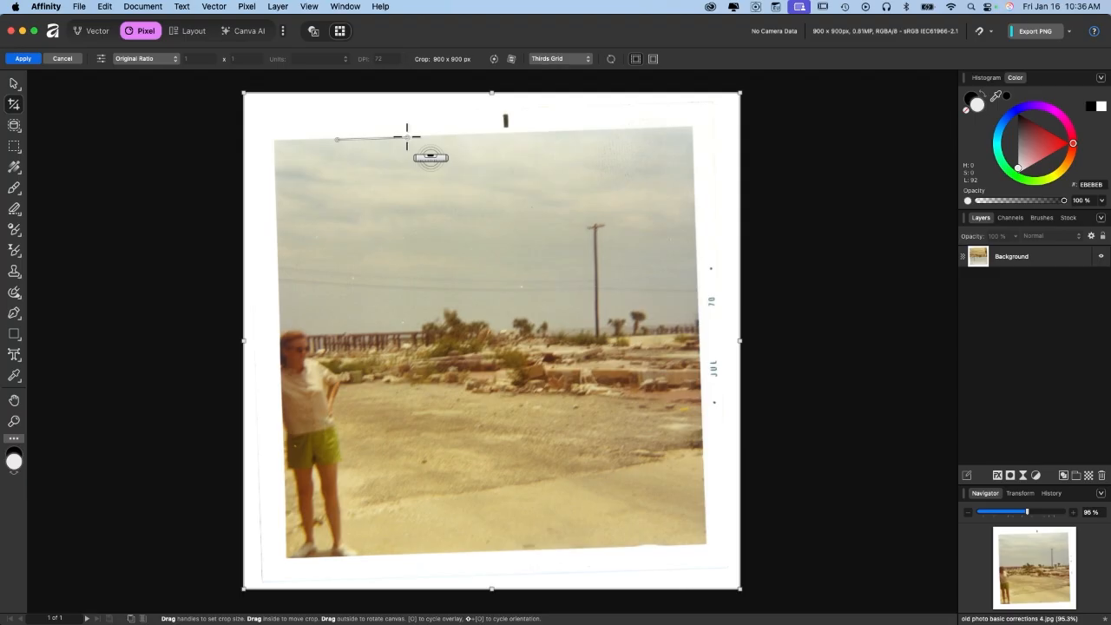
pyautogui.moveTo(406, 136); pyautogui.dragTo(407, 138)
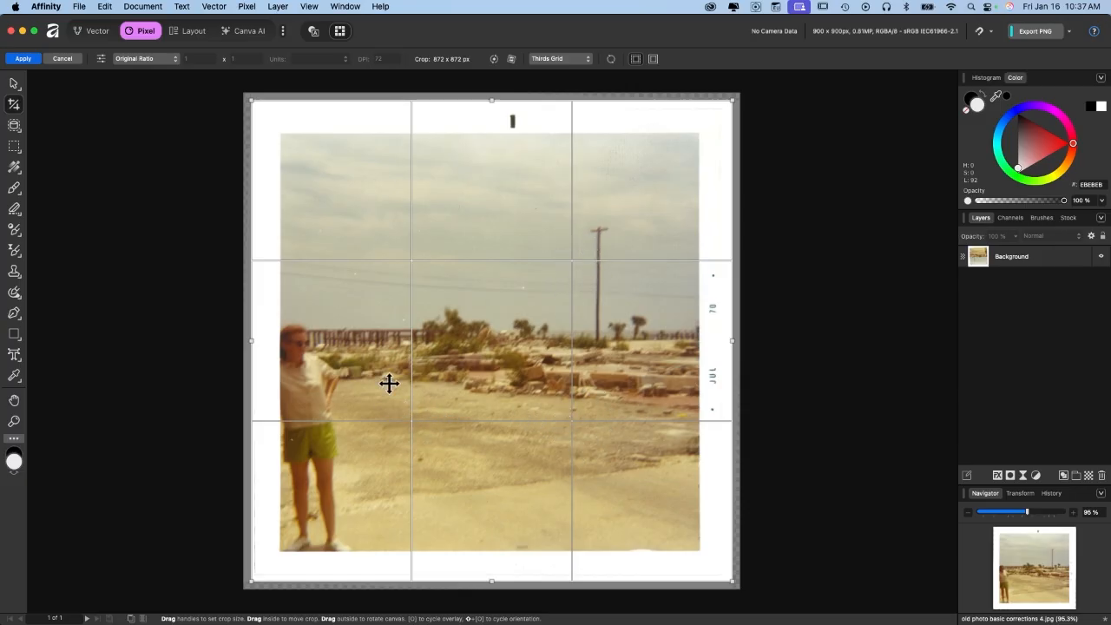
# - Preview the Golden Spiral and Diagonals crop overlays and return to the Thirds Grid
pyautogui.click(557, 58)
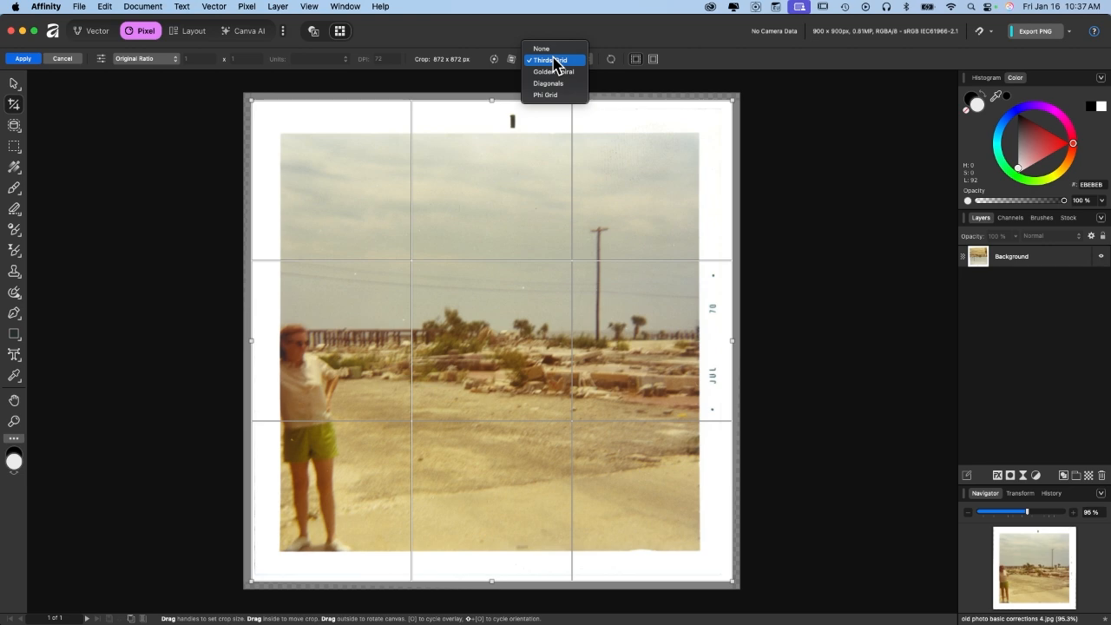
pyautogui.click(548, 49)
pyautogui.click(548, 58)
pyautogui.click(563, 81)
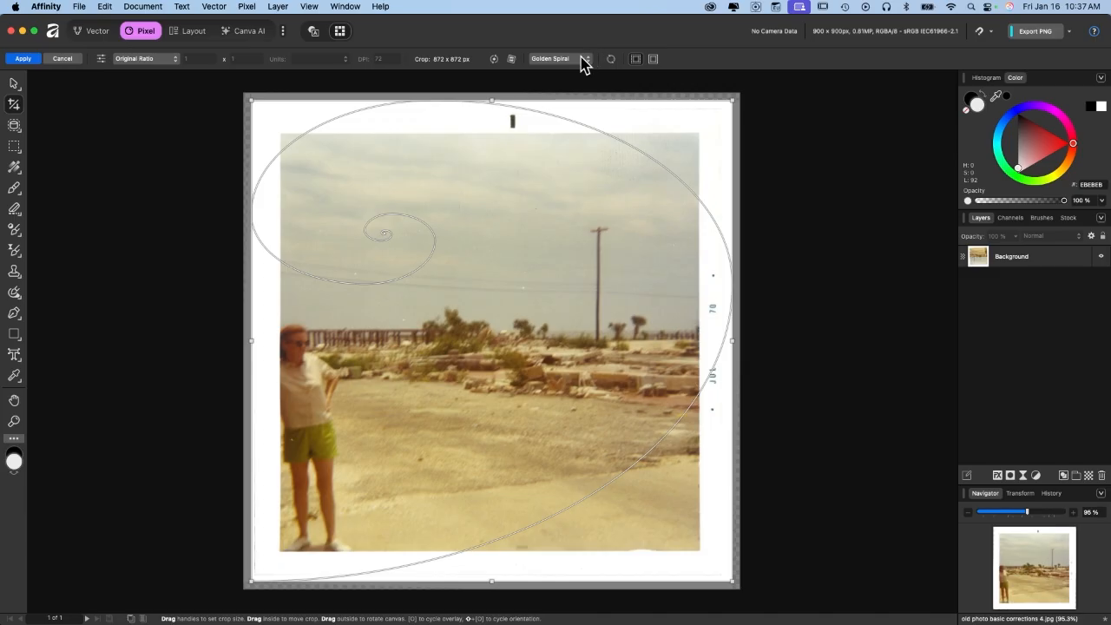
pyautogui.click(585, 59)
pyautogui.click(578, 72)
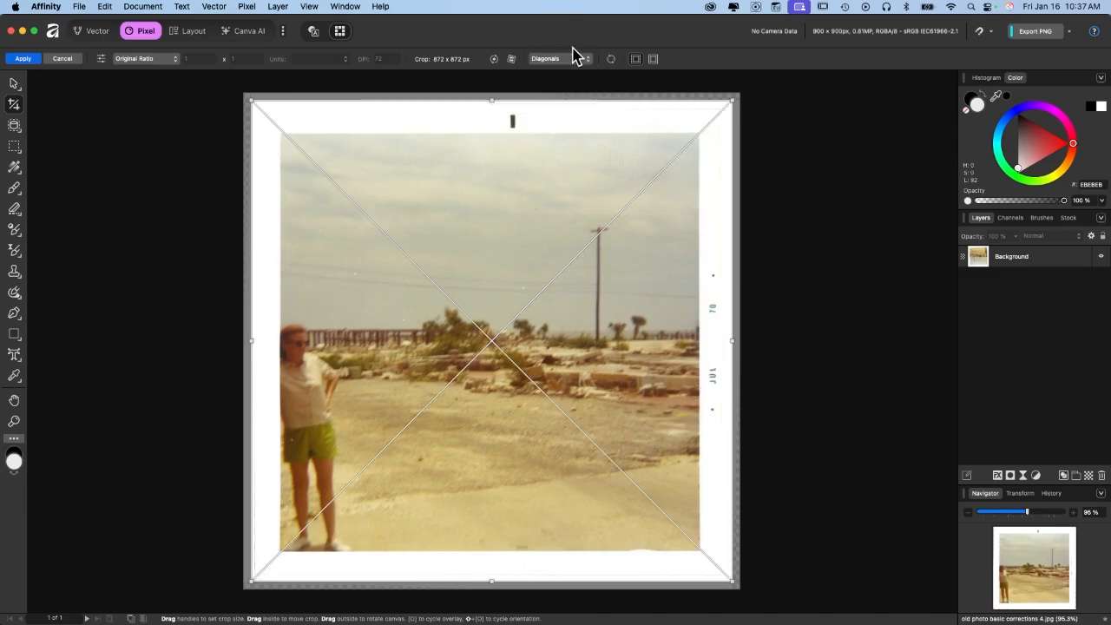
pyautogui.click(572, 56)
pyautogui.click(564, 37)
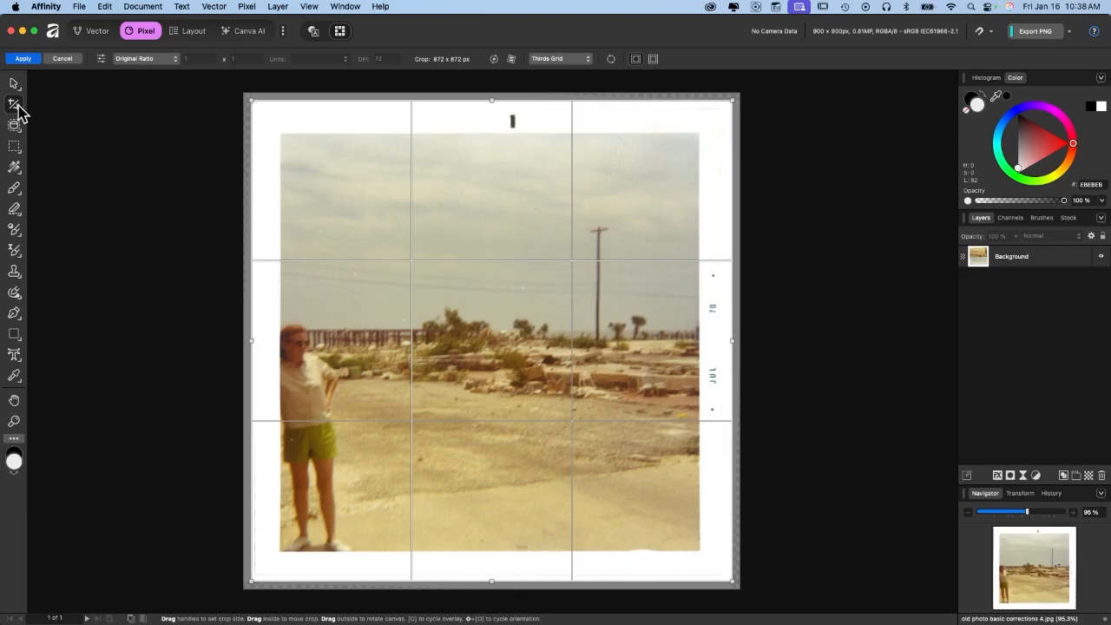
# - Try an unconstrained crop frame of about 610 × 177 px across the middle of the photo
pyautogui.click(163, 61)
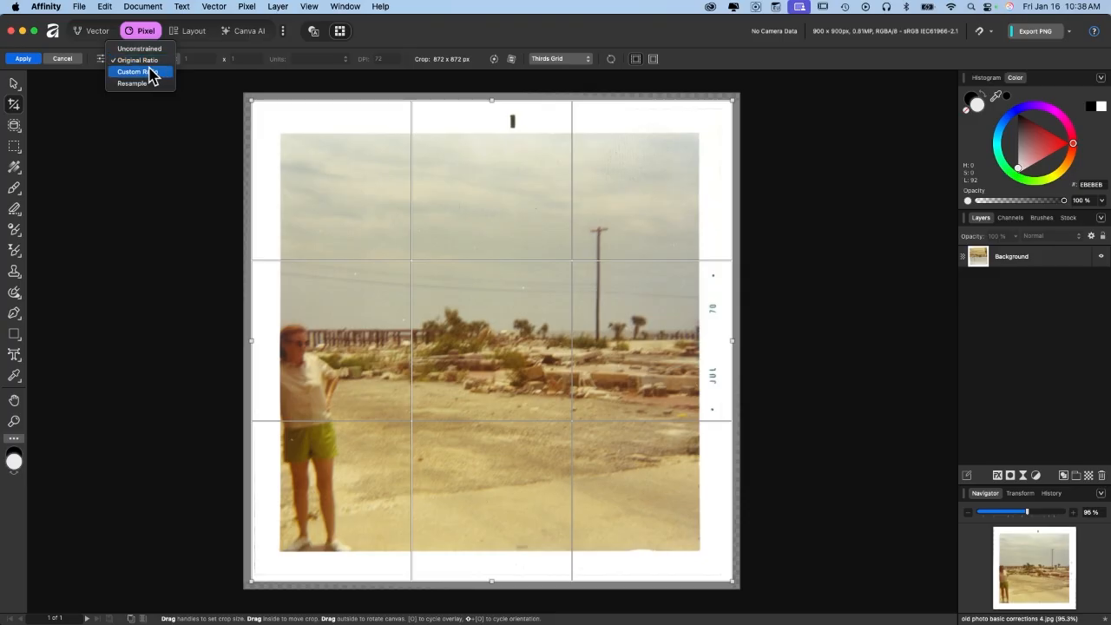
pyautogui.click(139, 71)
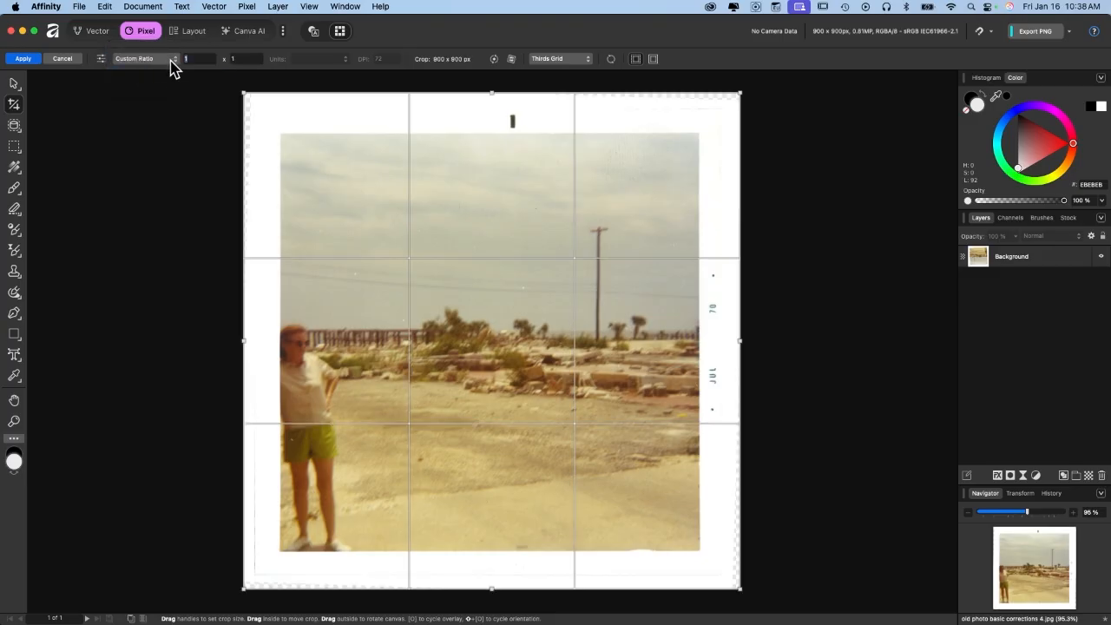
pyautogui.click(172, 60)
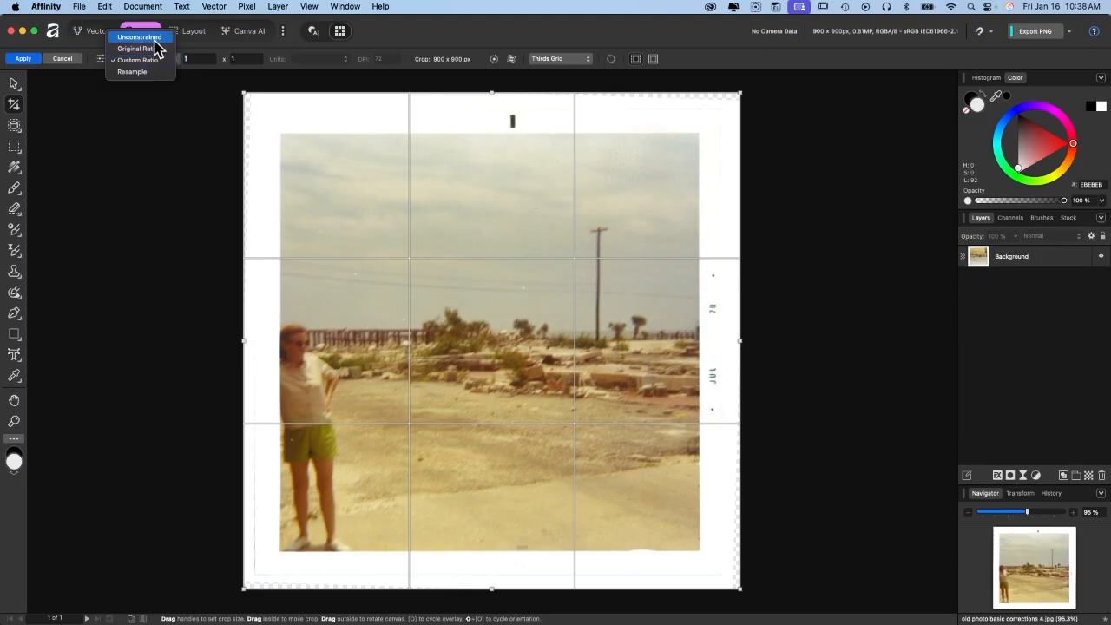
pyautogui.click(155, 41)
pyautogui.moveTo(244, 93); pyautogui.dragTo(403, 312)
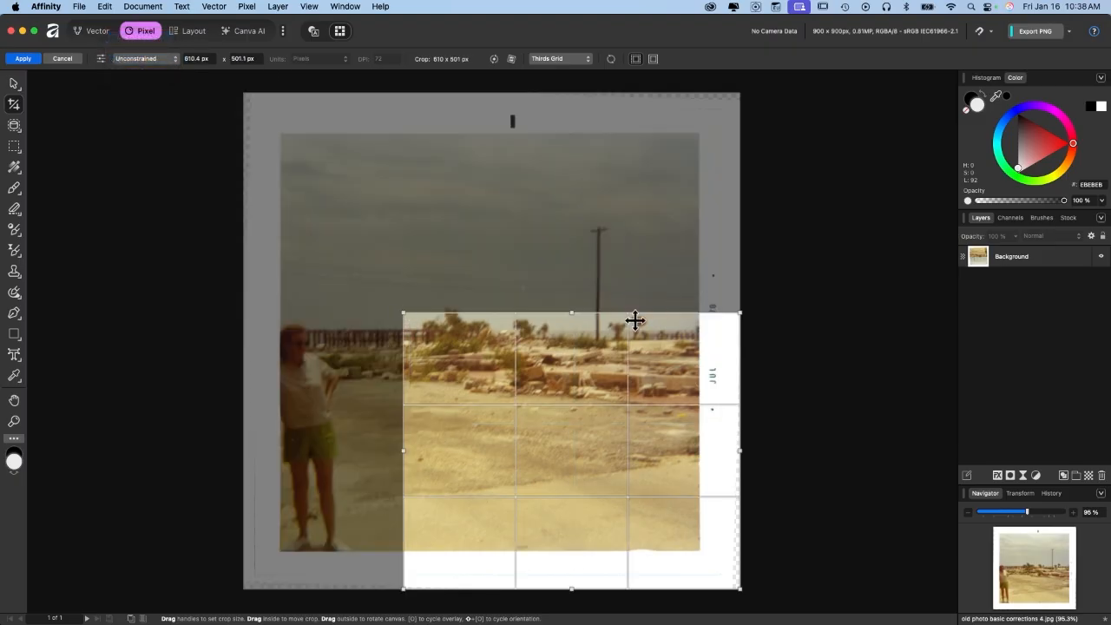
pyautogui.moveTo(570, 313); pyautogui.dragTo(495, 393)
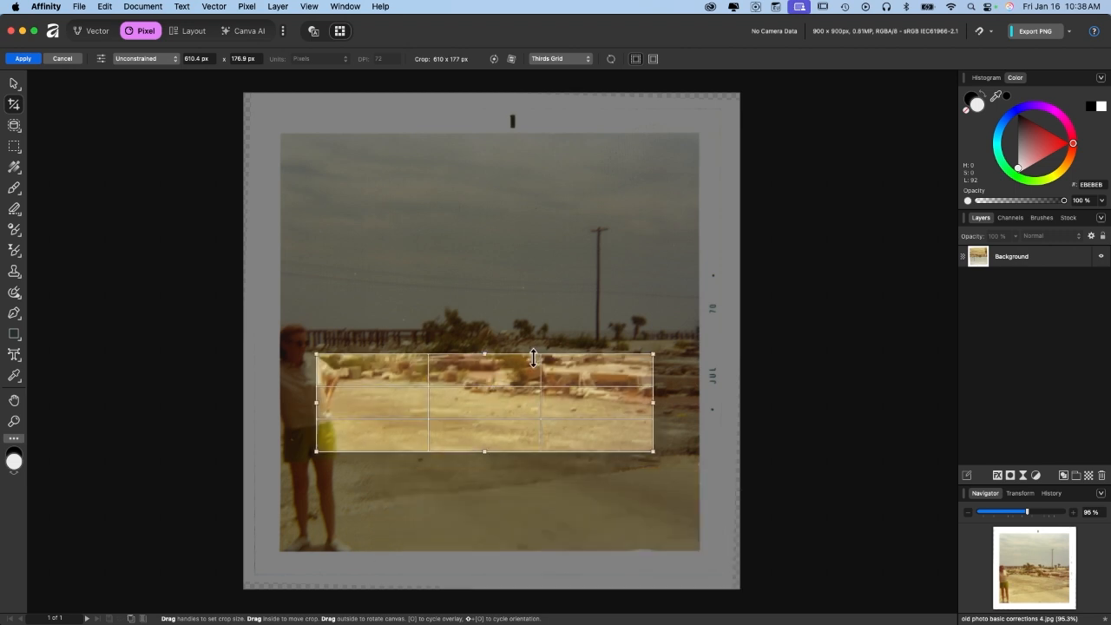
# - Set the crop to a custom ratio of 1 × 1
pyautogui.click(162, 59)
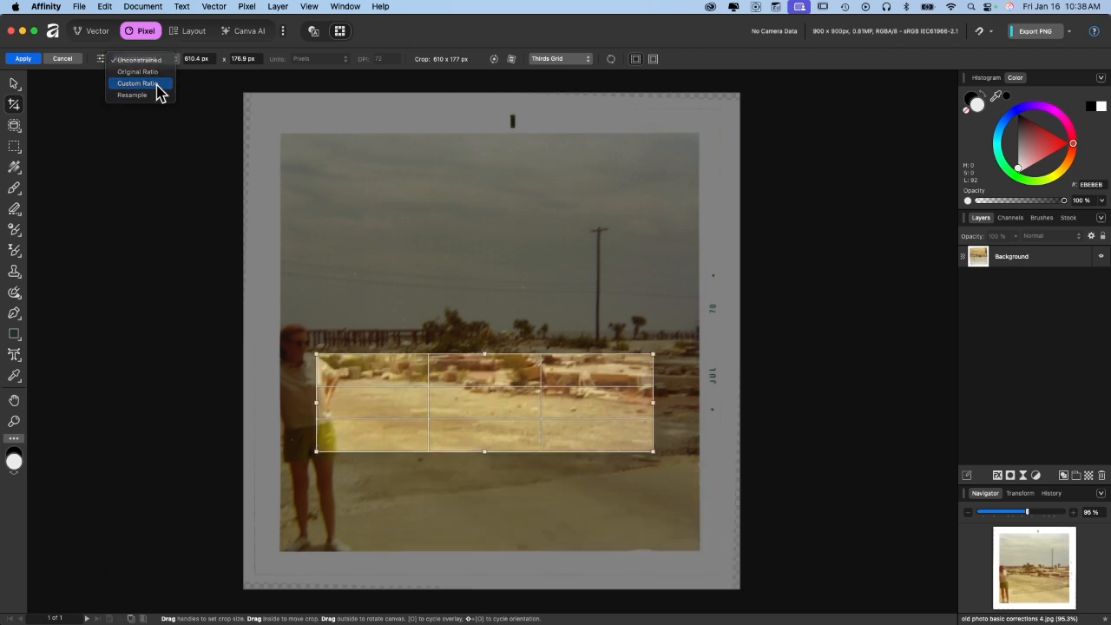
pyautogui.click(157, 85)
pyautogui.click(202, 58)
pyautogui.write('1')
pyautogui.press('Tab')
pyautogui.write('1')
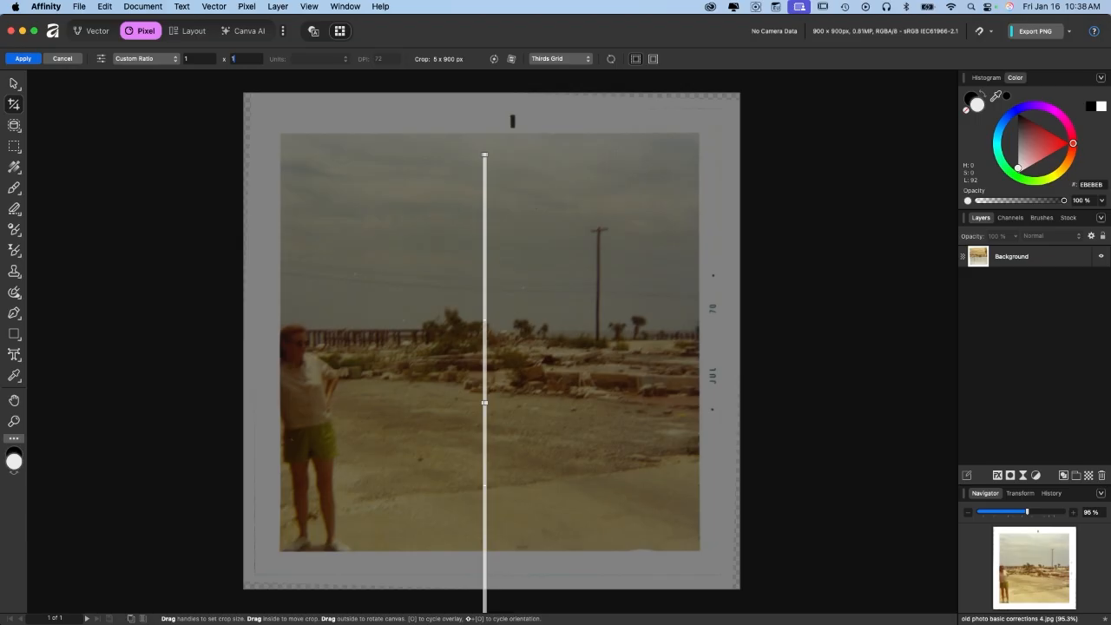
pyautogui.press('Tab')
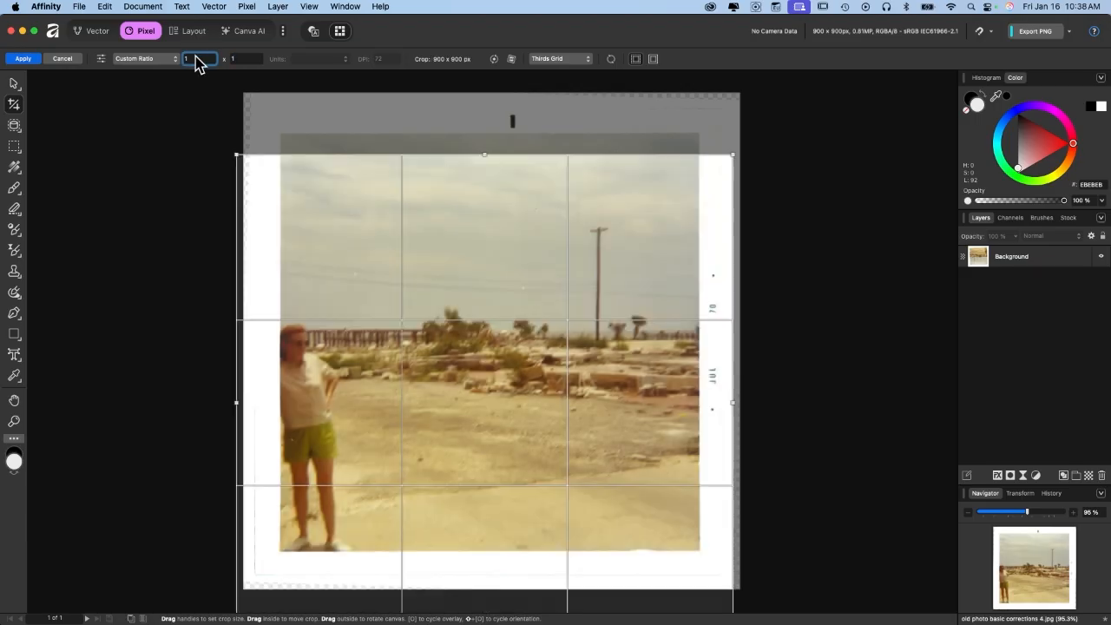
# - Fit the square crop frame to the printed image without its white border, about 751 × 751 px, and apply the crop
pyautogui.moveTo(467, 346); pyautogui.dragTo(470, 341)
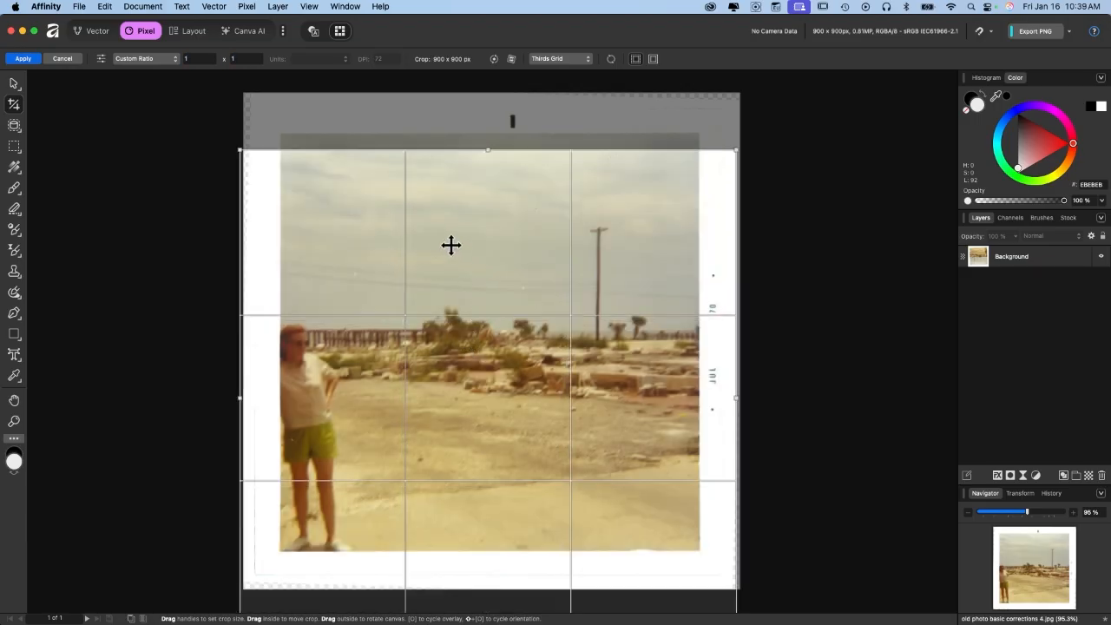
pyautogui.moveTo(493, 390); pyautogui.dragTo(493, 332)
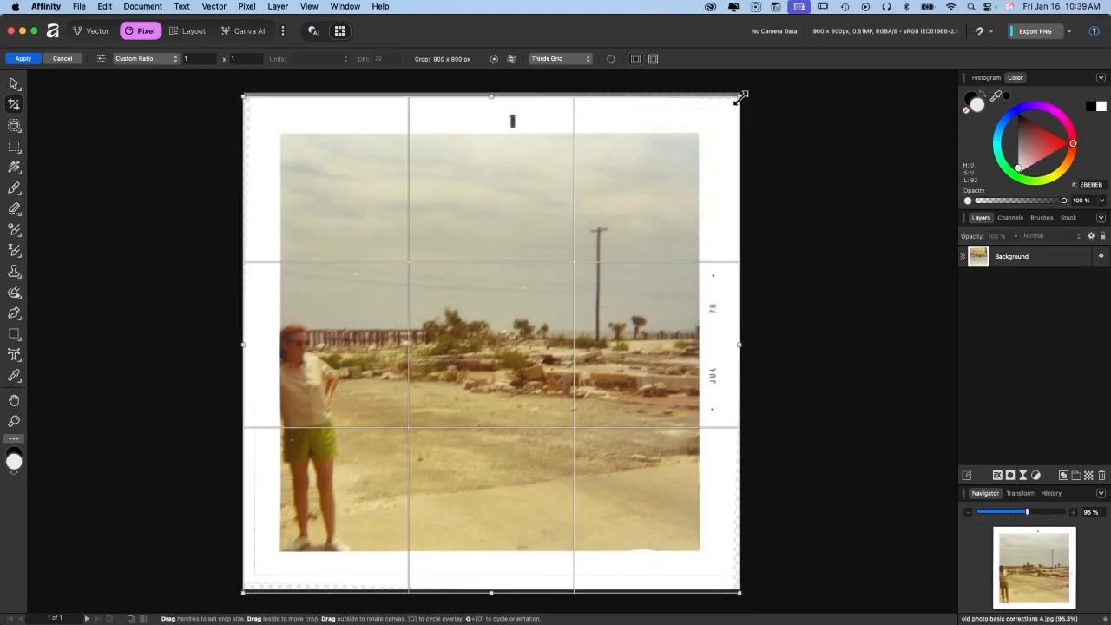
pyautogui.moveTo(739, 99); pyautogui.dragTo(694, 137)
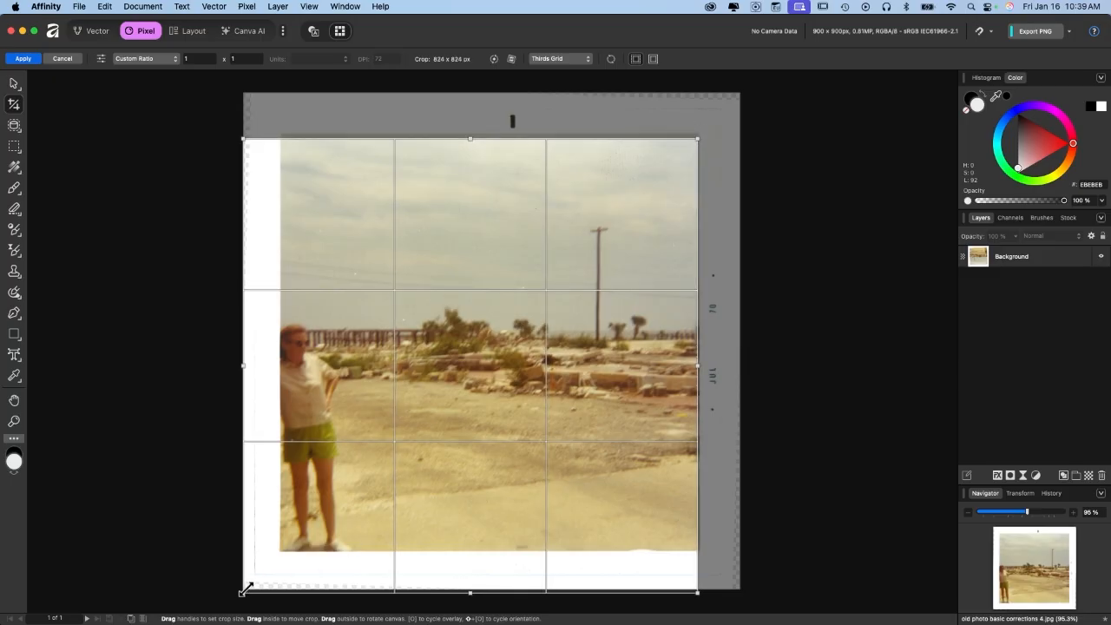
pyautogui.moveTo(244, 591); pyautogui.dragTo(278, 545)
pyautogui.moveTo(436, 451); pyautogui.dragTo(486, 463)
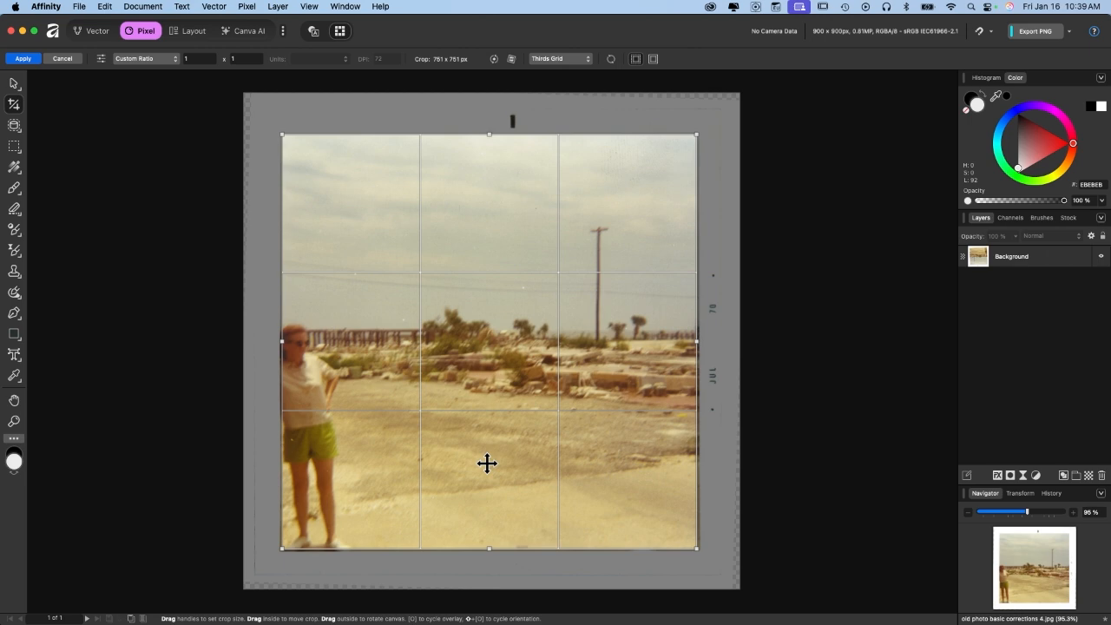
pyautogui.press('Return')
pyautogui.press('h')
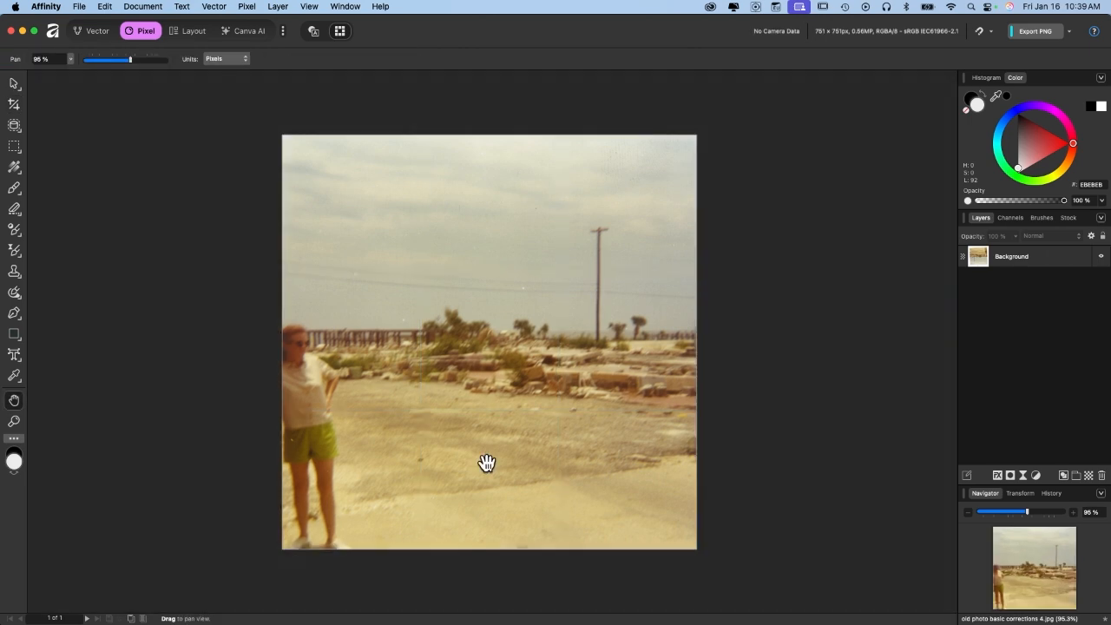
# - Duplicate the Background layer and rename the copy as working
pyautogui.scroll(2, 486, 462)
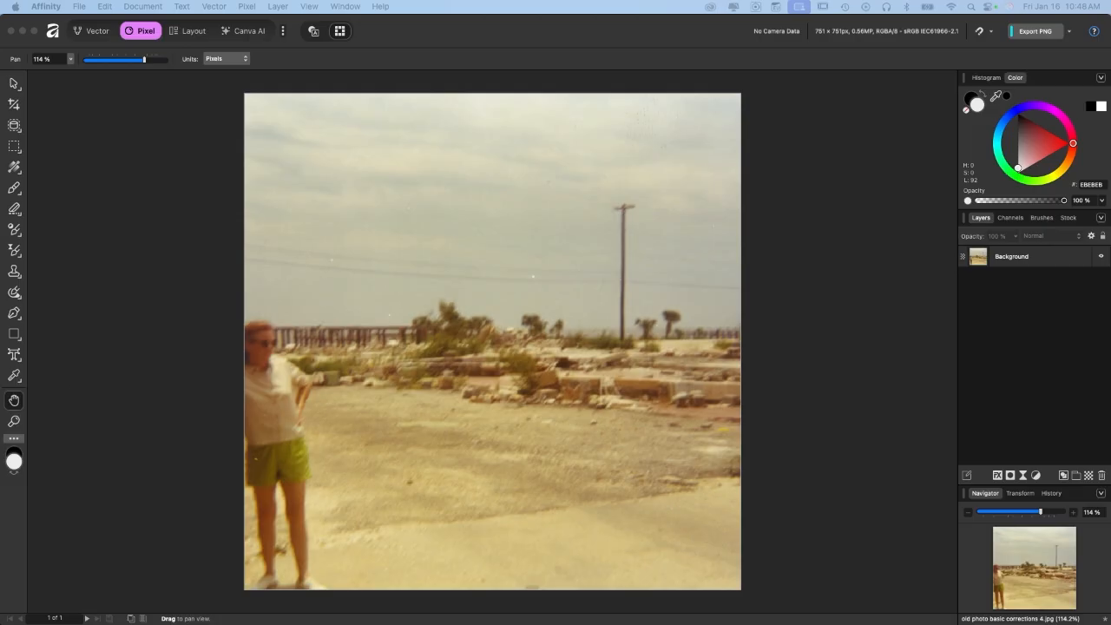
pyautogui.click(1038, 260)
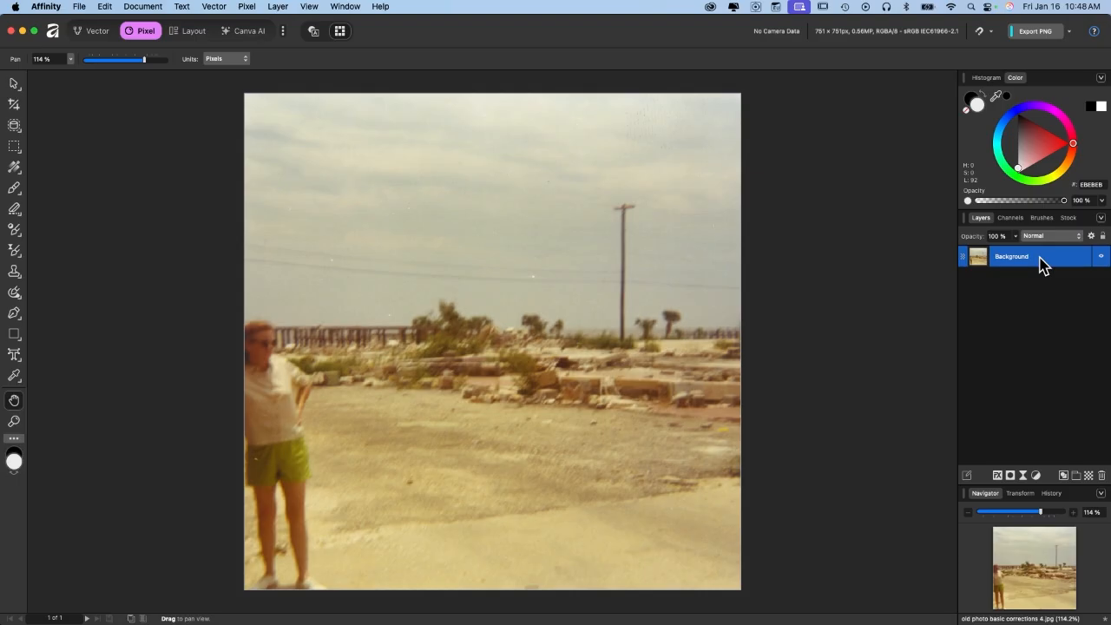
pyautogui.rightClick(1042, 265)
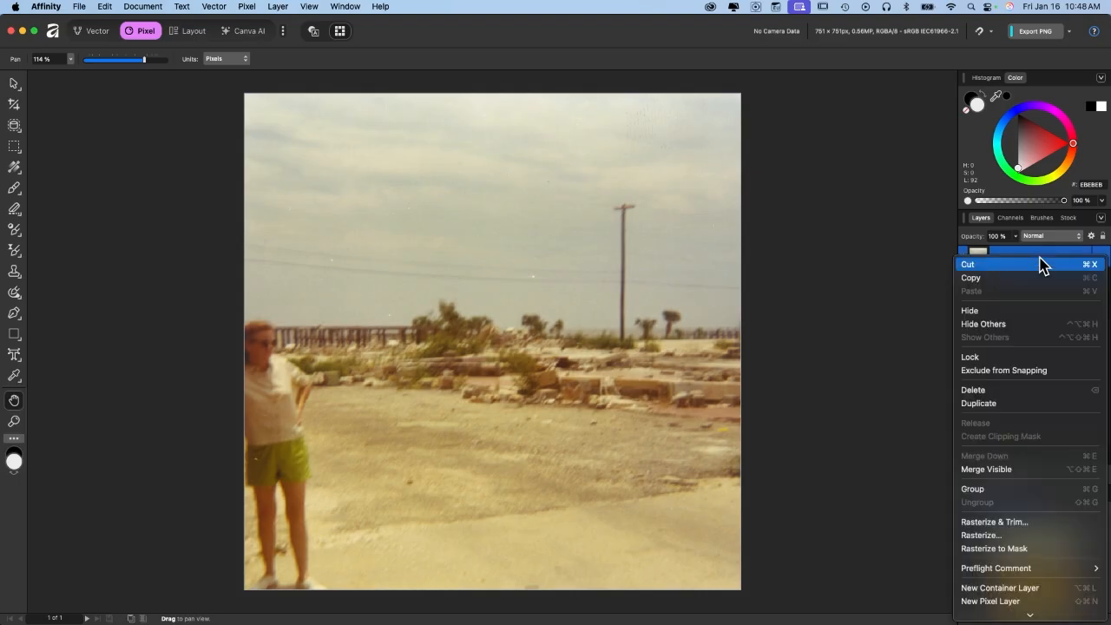
pyautogui.click(1002, 404)
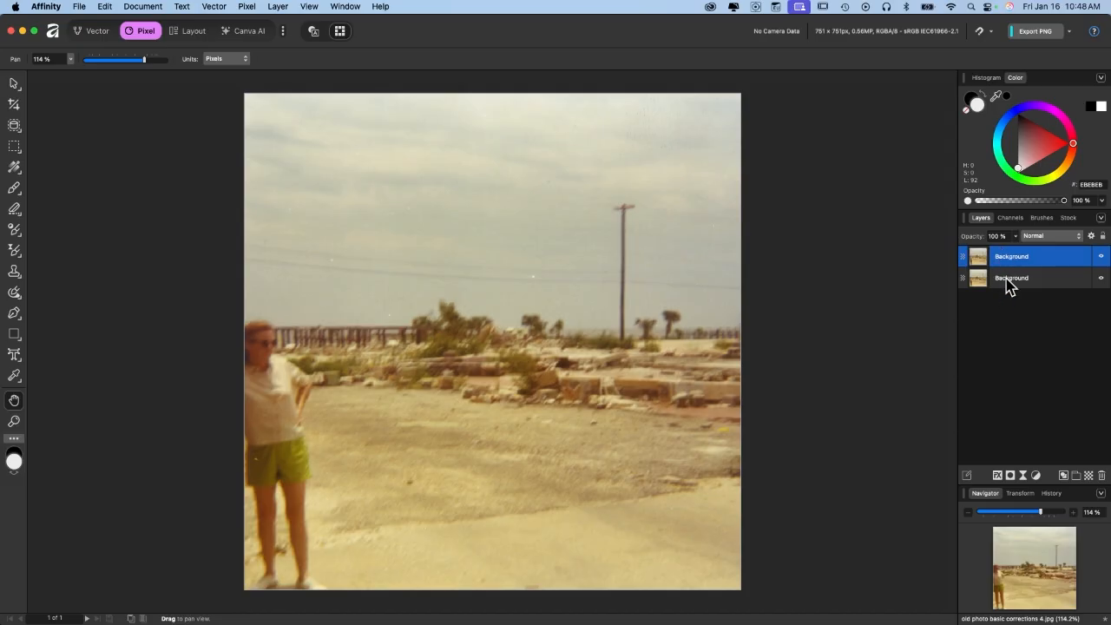
pyautogui.doubleClick(1008, 256)
pyautogui.write('working')
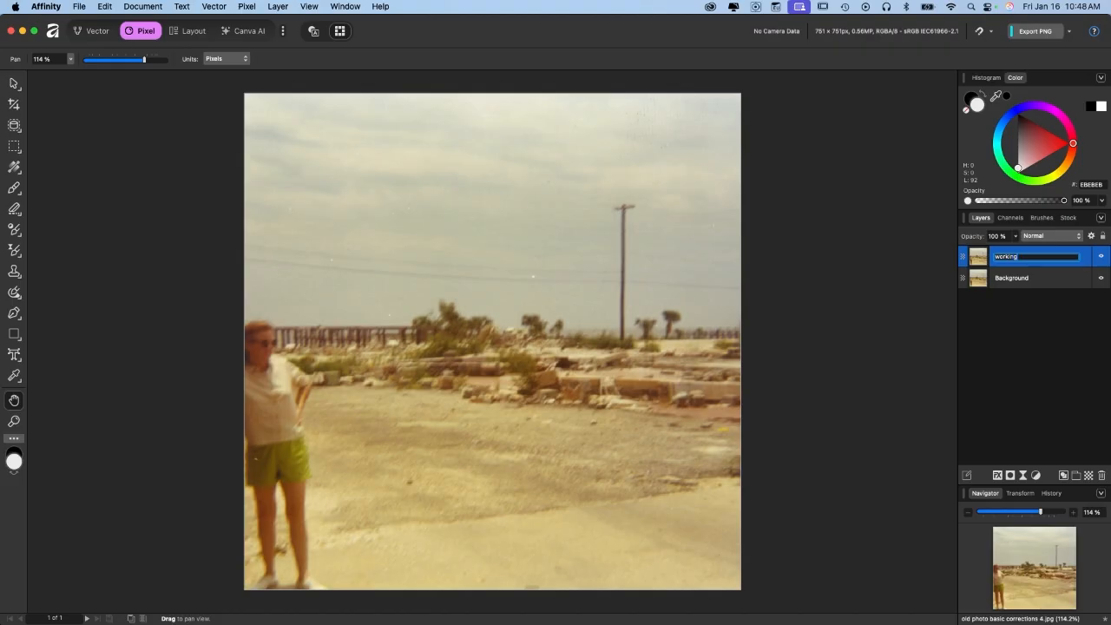
pyautogui.press('Return')
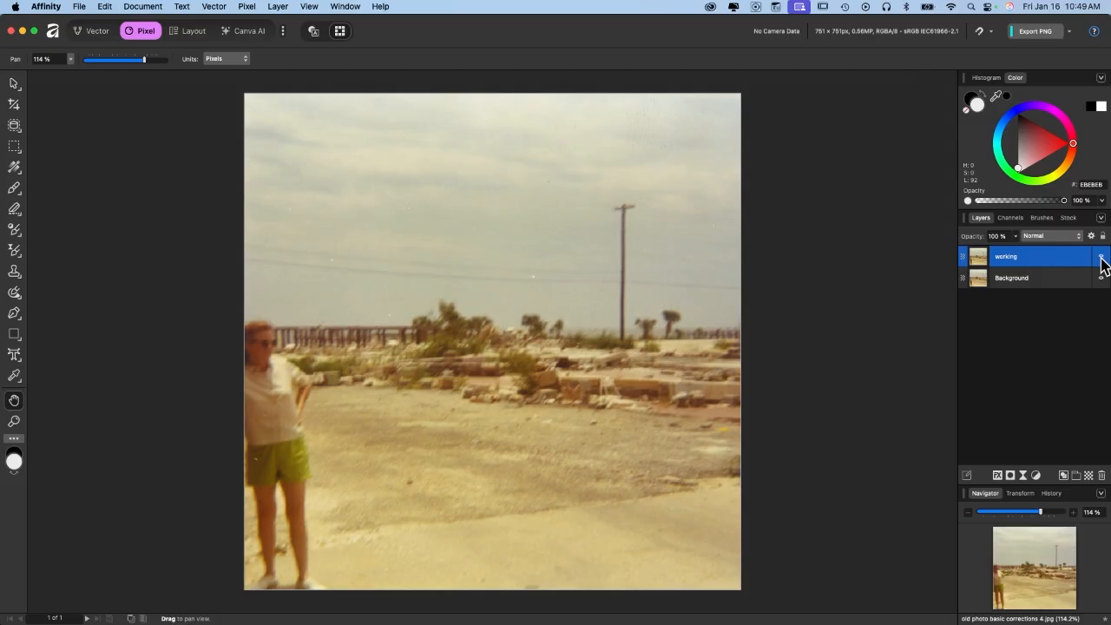
# - Toggle the visibility of the Background and working layers to check them, leaving both shown
pyautogui.click(1100, 278)
pyautogui.click(1101, 259)
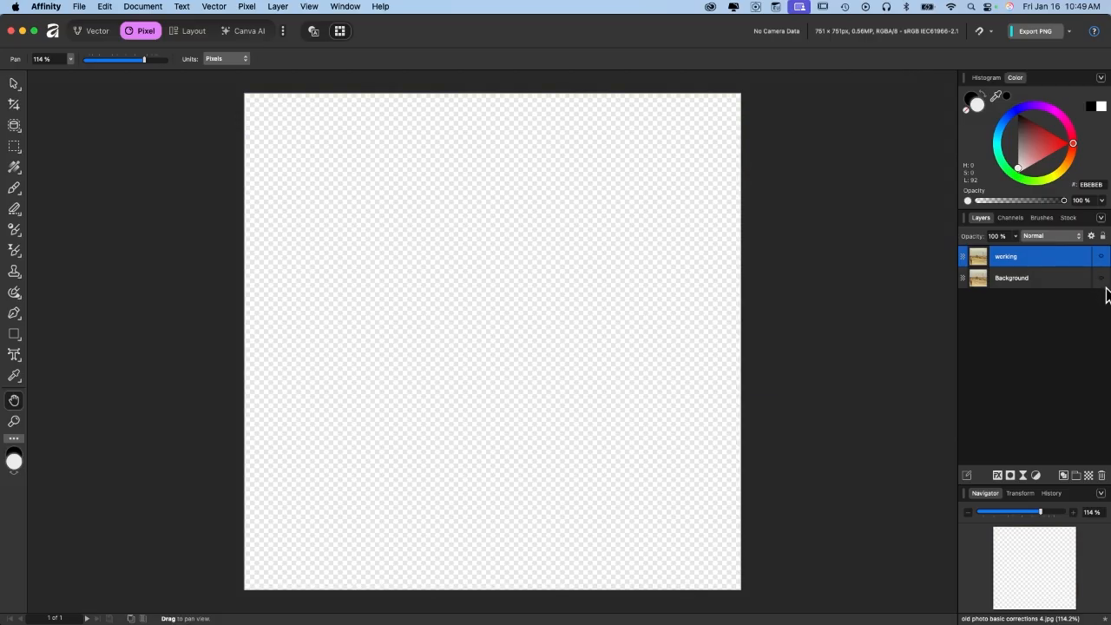
pyautogui.click(1100, 279)
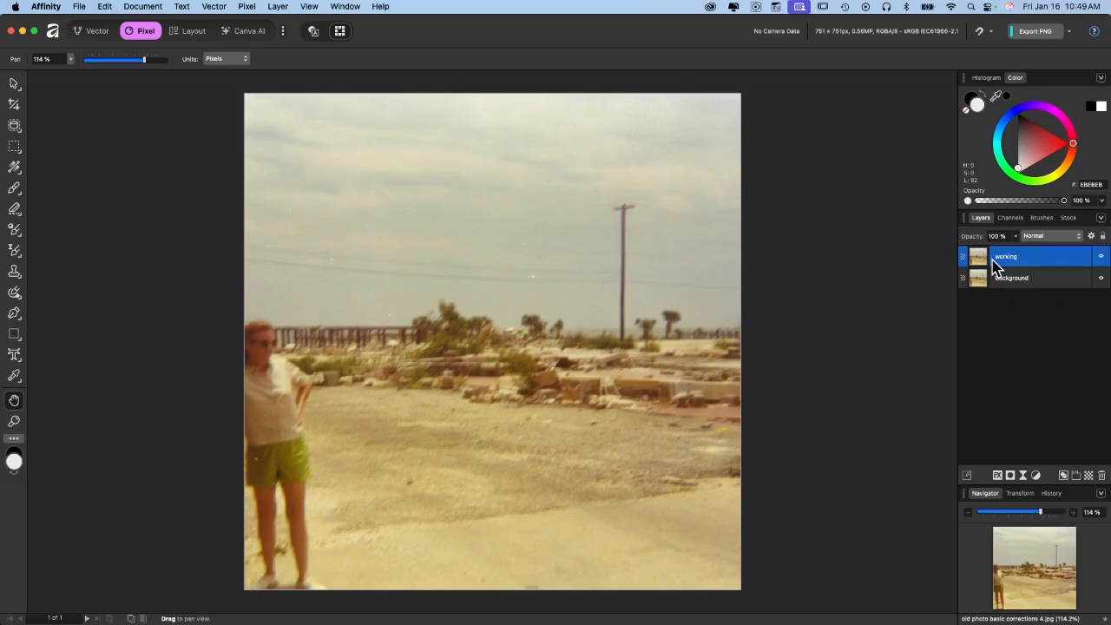
# - Try the Auto Levels filter on the working layer and compare it with the original by toggling the layer's visibility
pyautogui.click(247, 7)
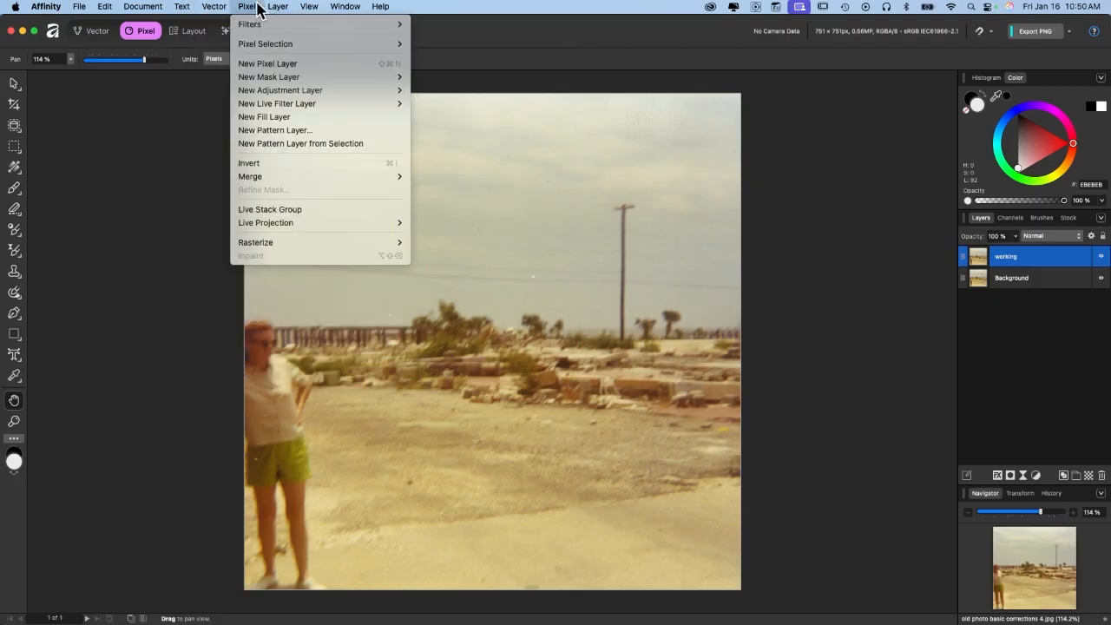
pyautogui.moveTo(250, 24)
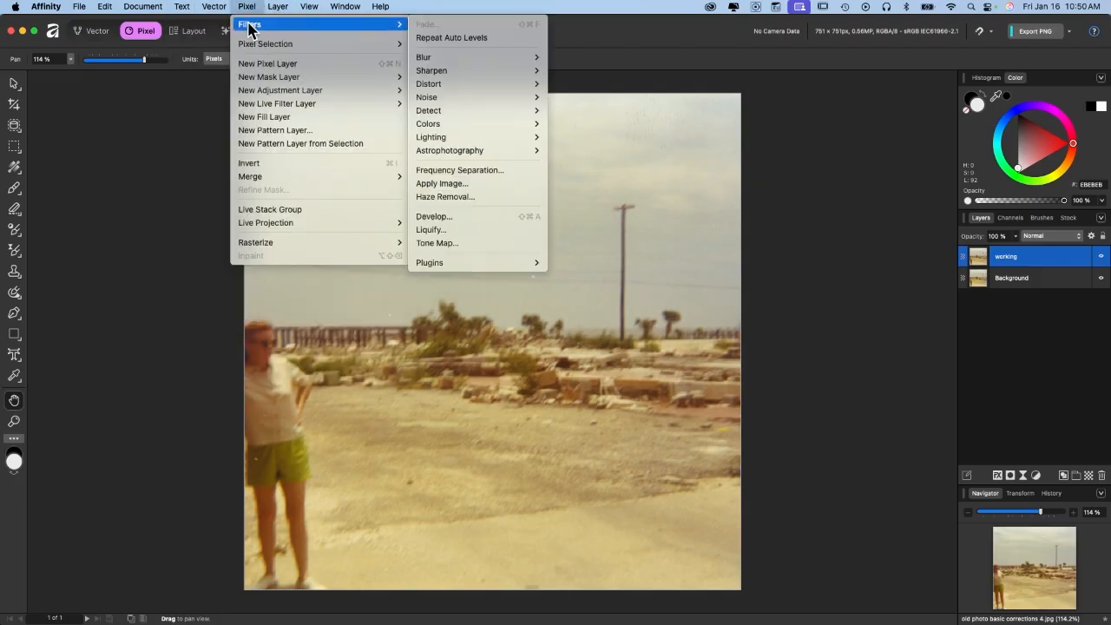
pyautogui.moveTo(471, 121)
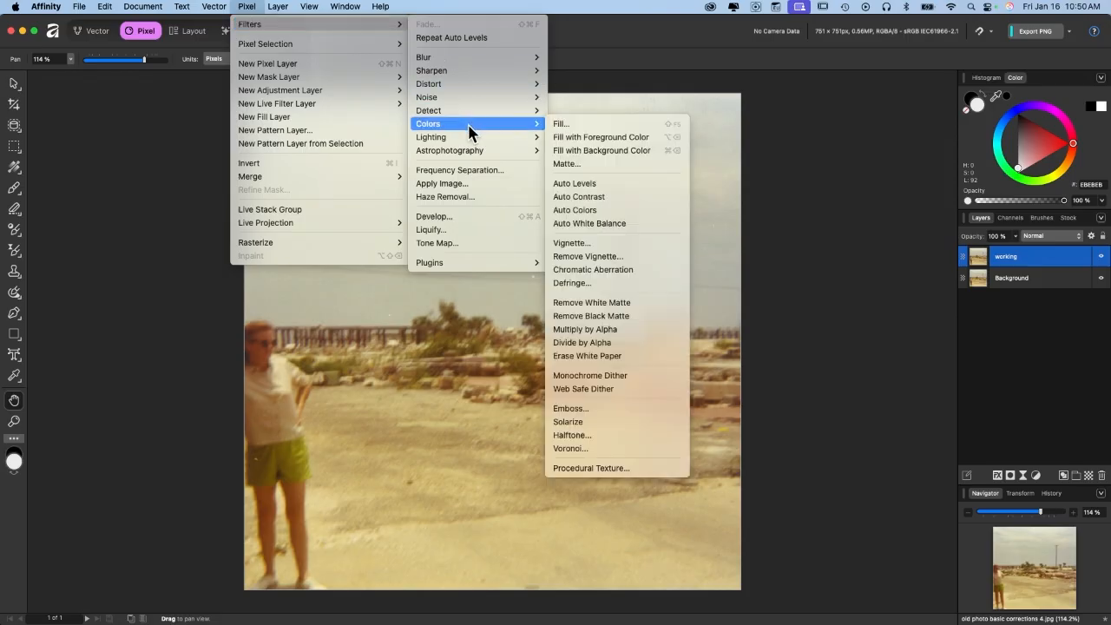
pyautogui.click(578, 184)
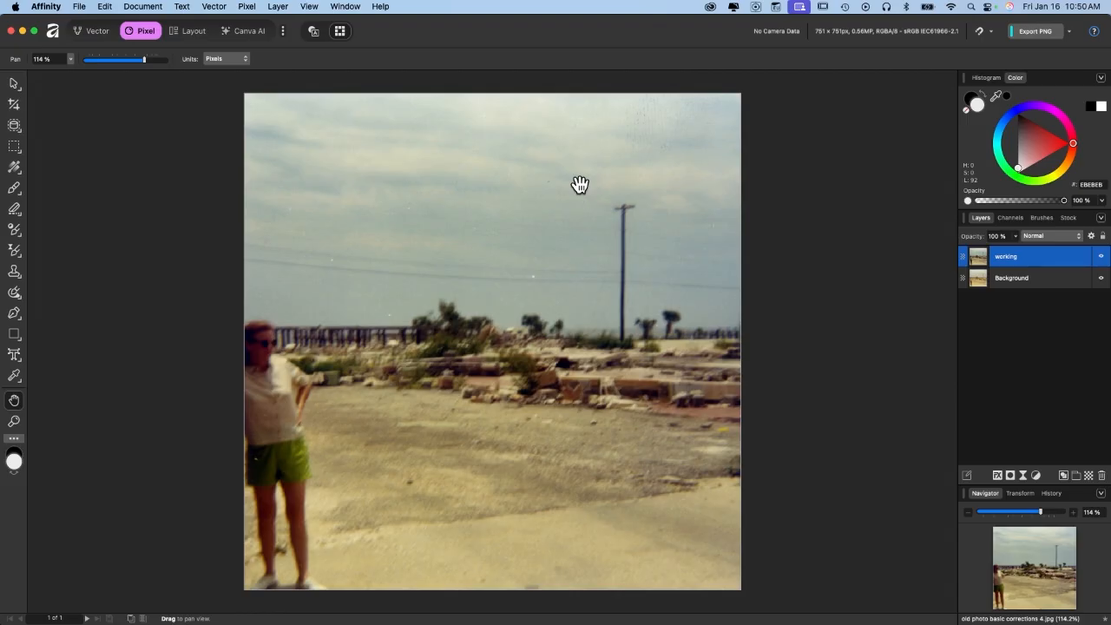
pyautogui.click(1100, 258)
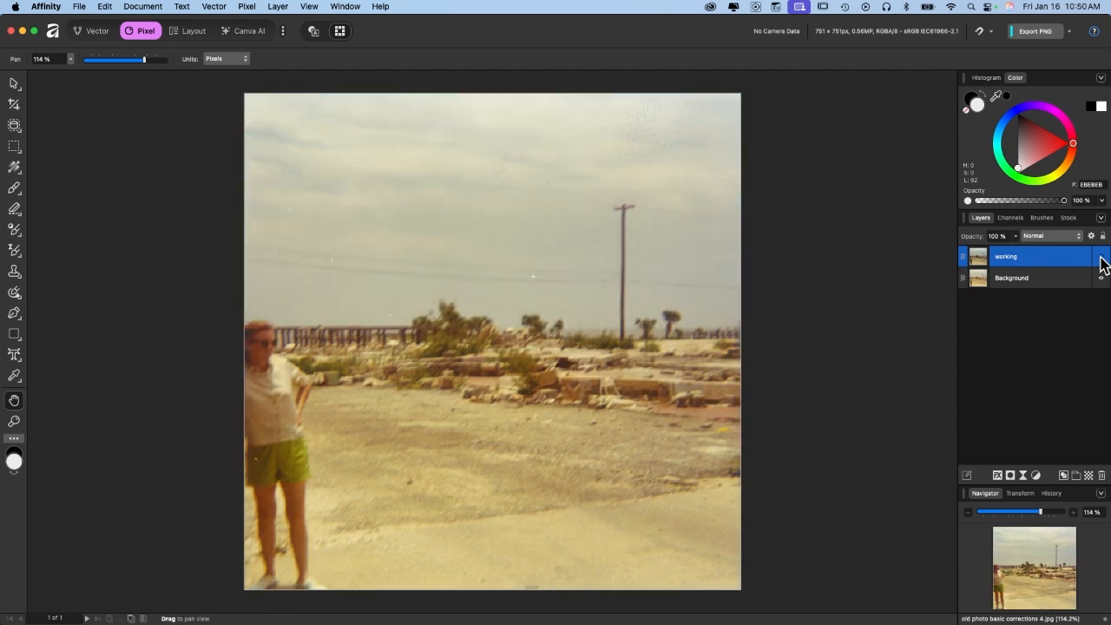
pyautogui.click(1100, 257)
pyautogui.click(1100, 258)
pyautogui.click(1100, 257)
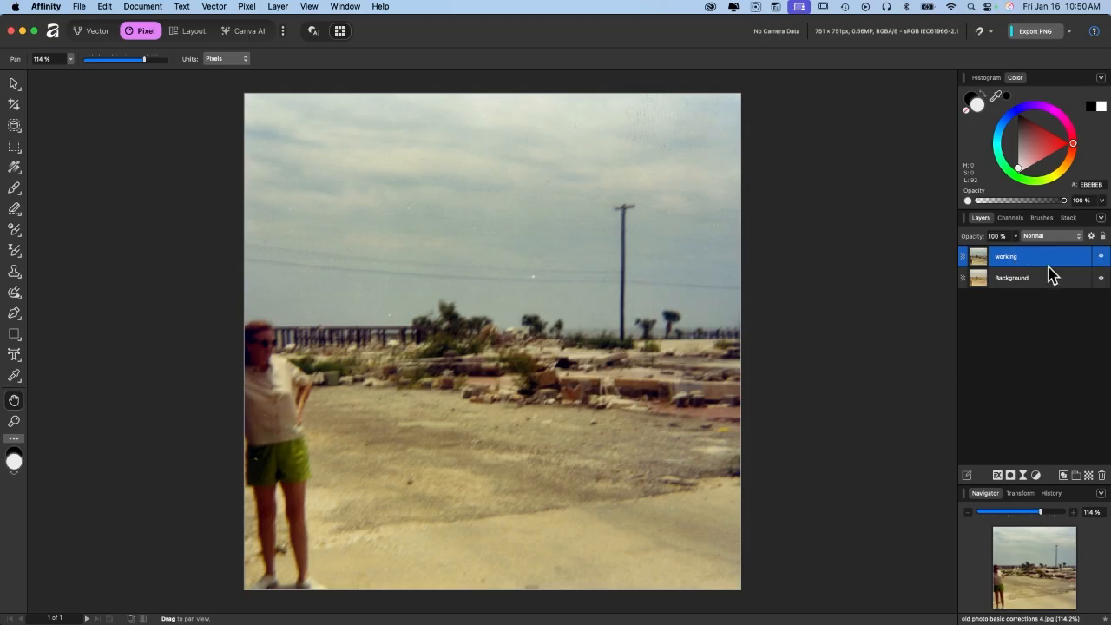
# - Undo the last visibility change and the Auto Levels filter on the working layer
pyautogui.click(102, 7)
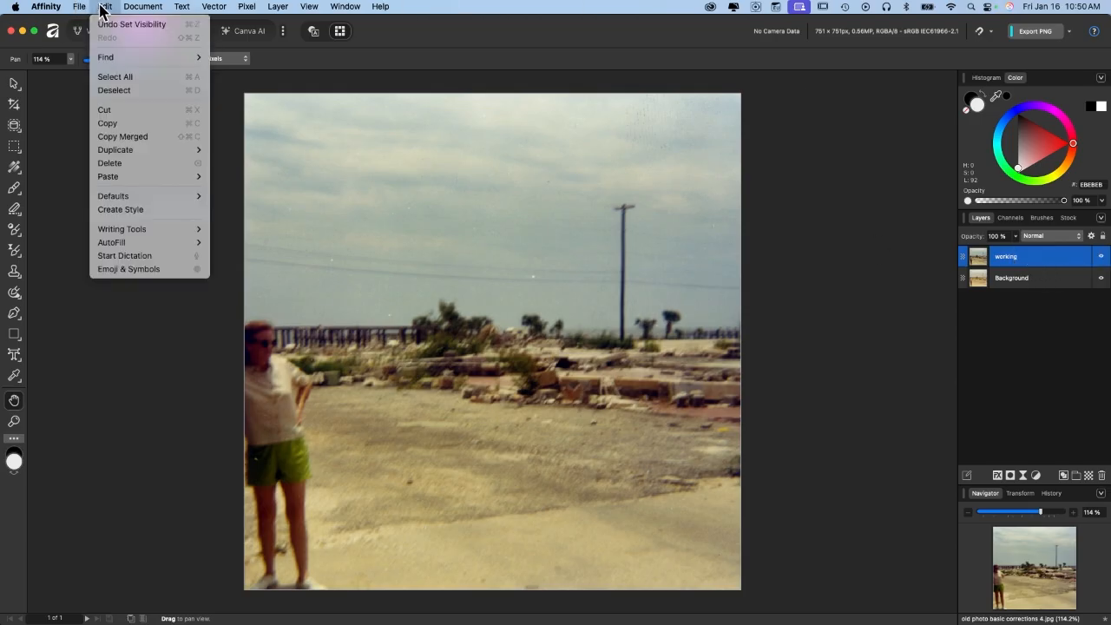
pyautogui.click(108, 7)
pyautogui.click(107, 7)
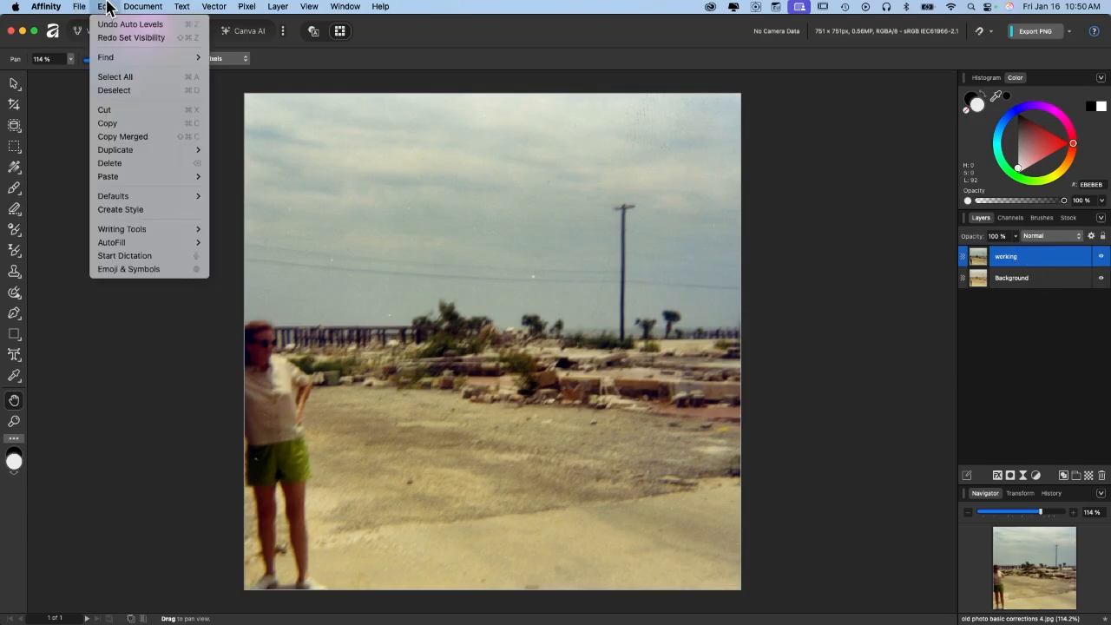
pyautogui.click(107, 27)
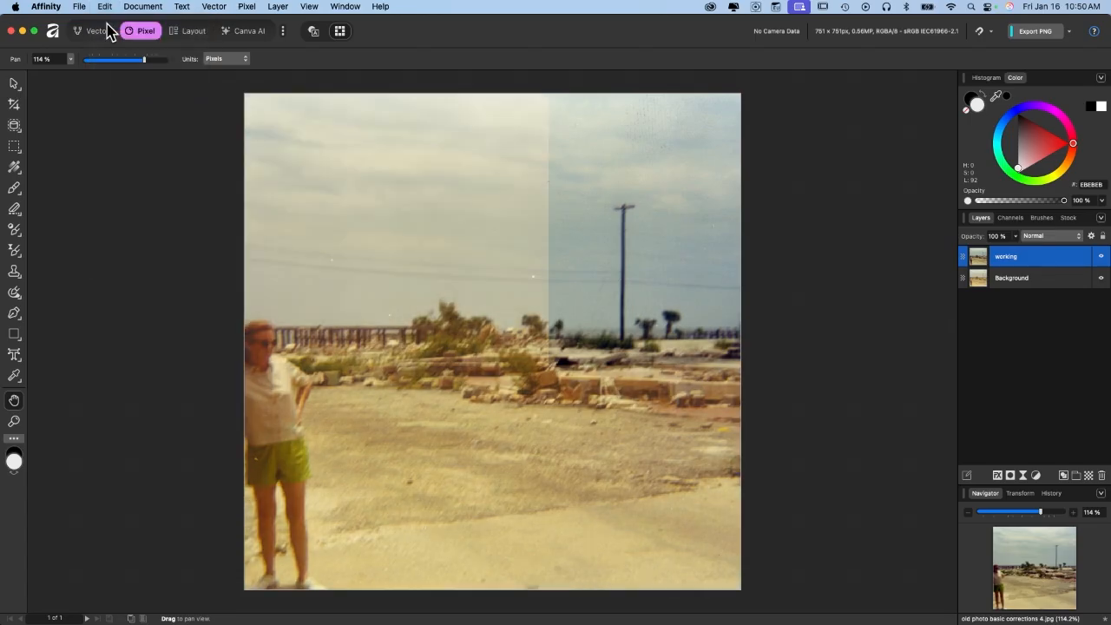
# - Apply the Auto White Balance filter to the working layer
pyautogui.click(247, 7)
pyautogui.moveTo(241, 30)
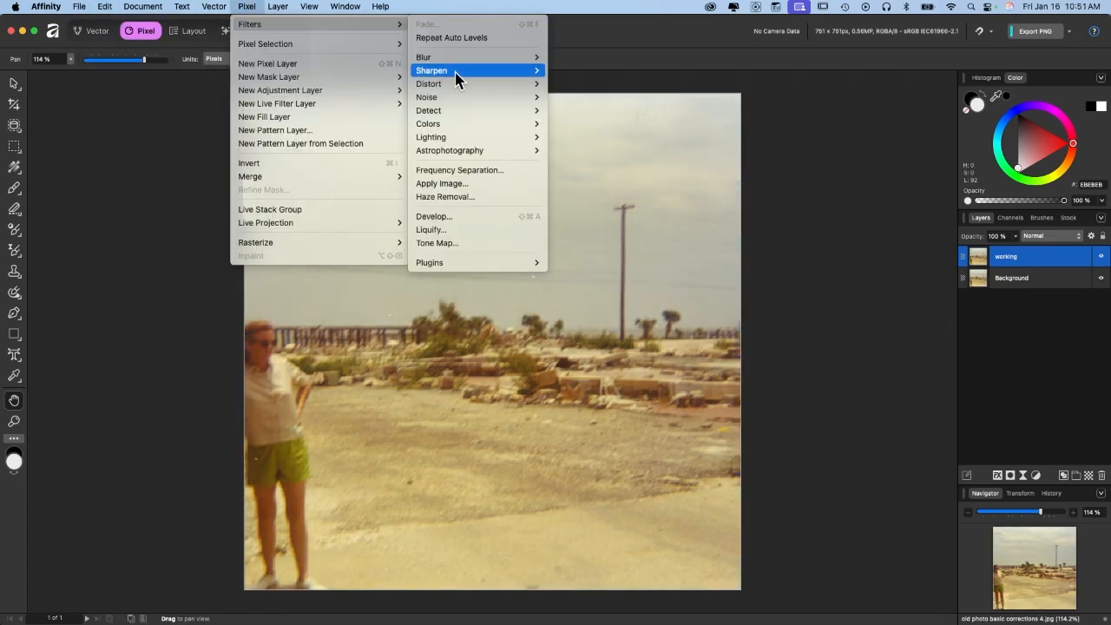
pyautogui.moveTo(469, 123)
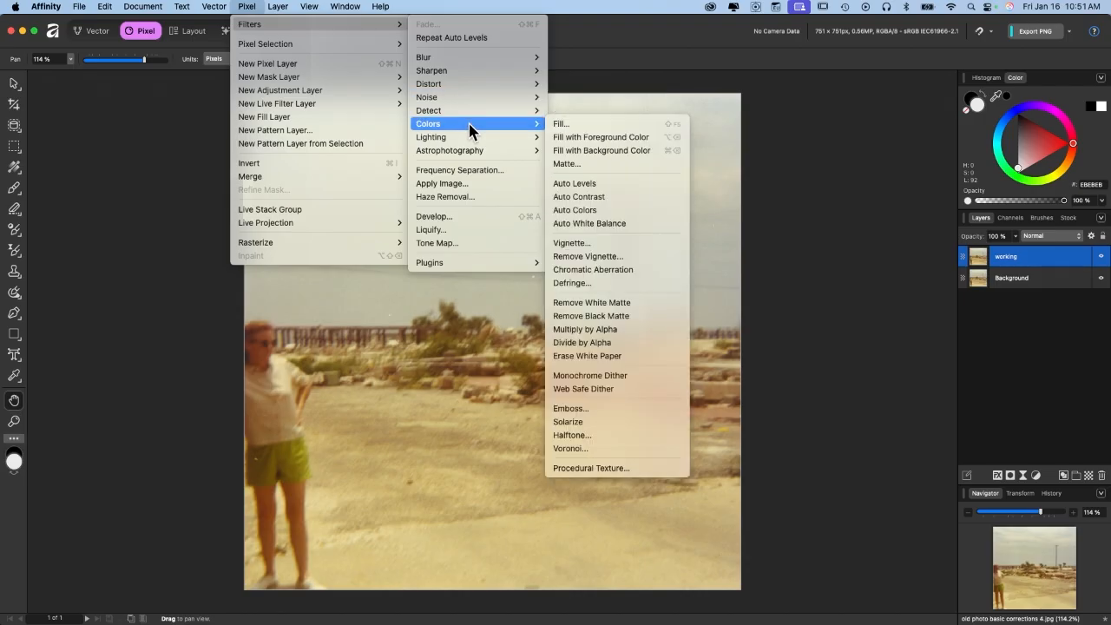
pyautogui.click(598, 228)
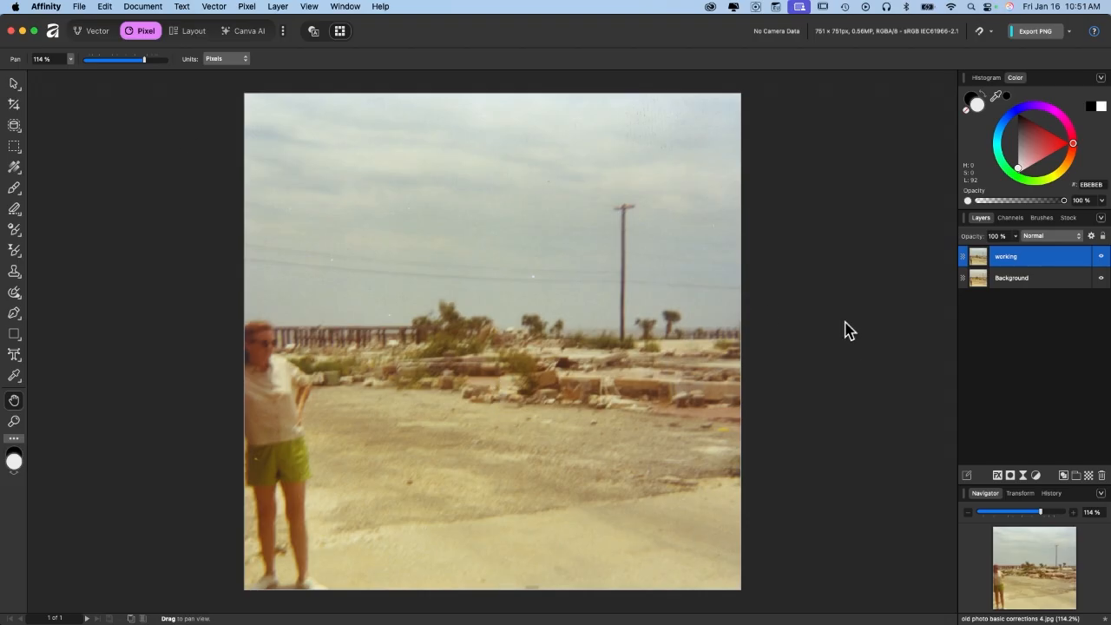
# - Try the Auto Colors filter on the working layer, toggling its visibility to compare, and undo the filter
pyautogui.click(230, 7)
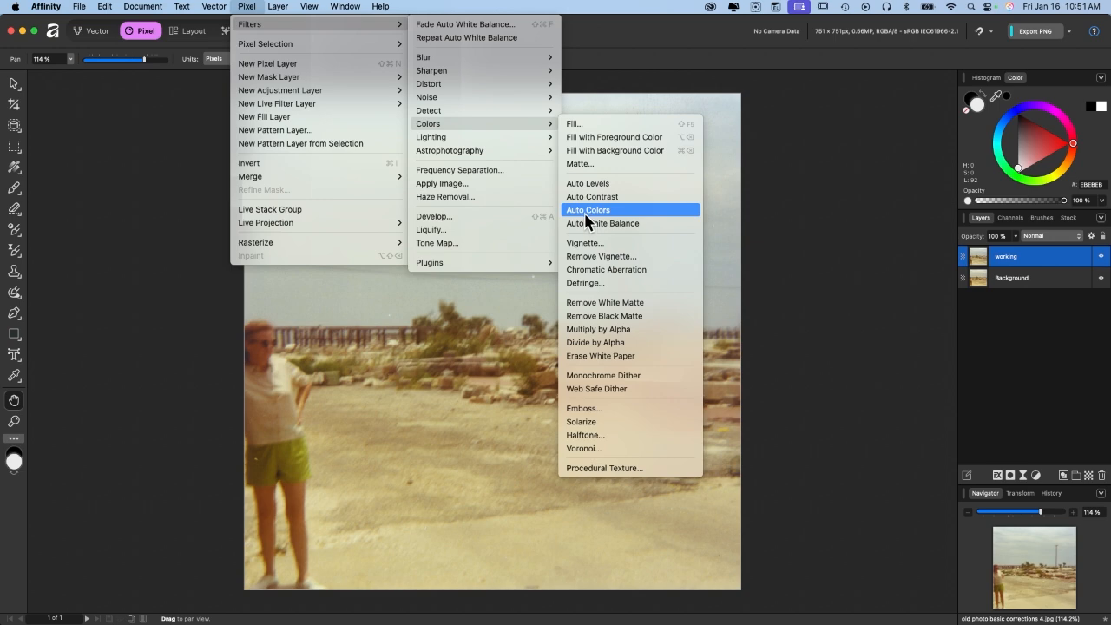
pyautogui.click(617, 212)
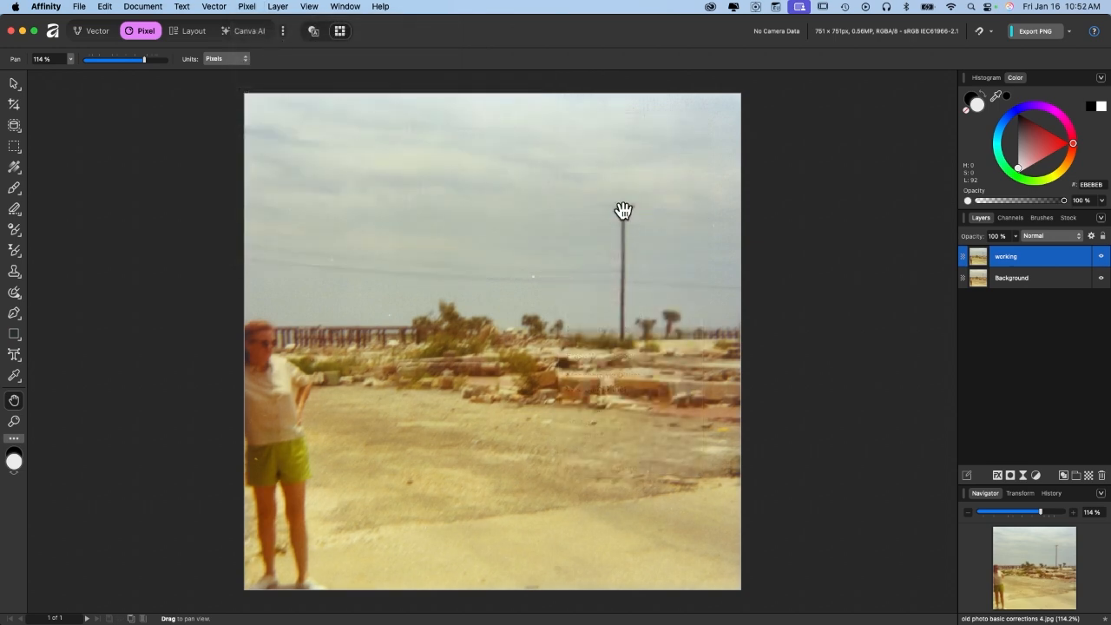
pyautogui.click(1101, 257)
pyautogui.click(1101, 256)
pyautogui.click(1101, 257)
pyautogui.click(104, 7)
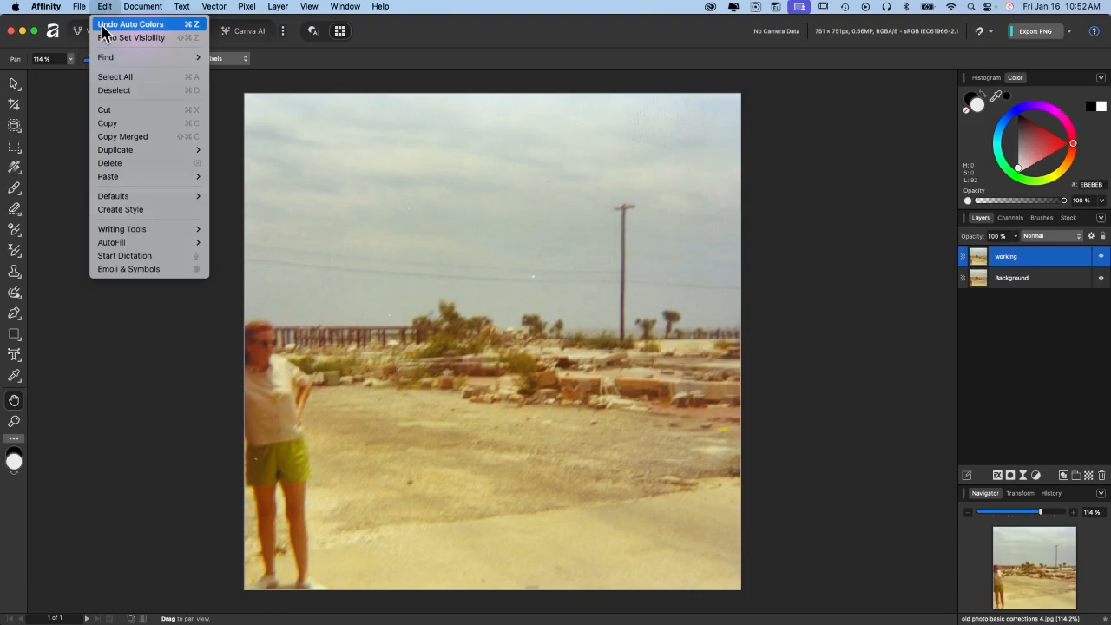
pyautogui.click(102, 27)
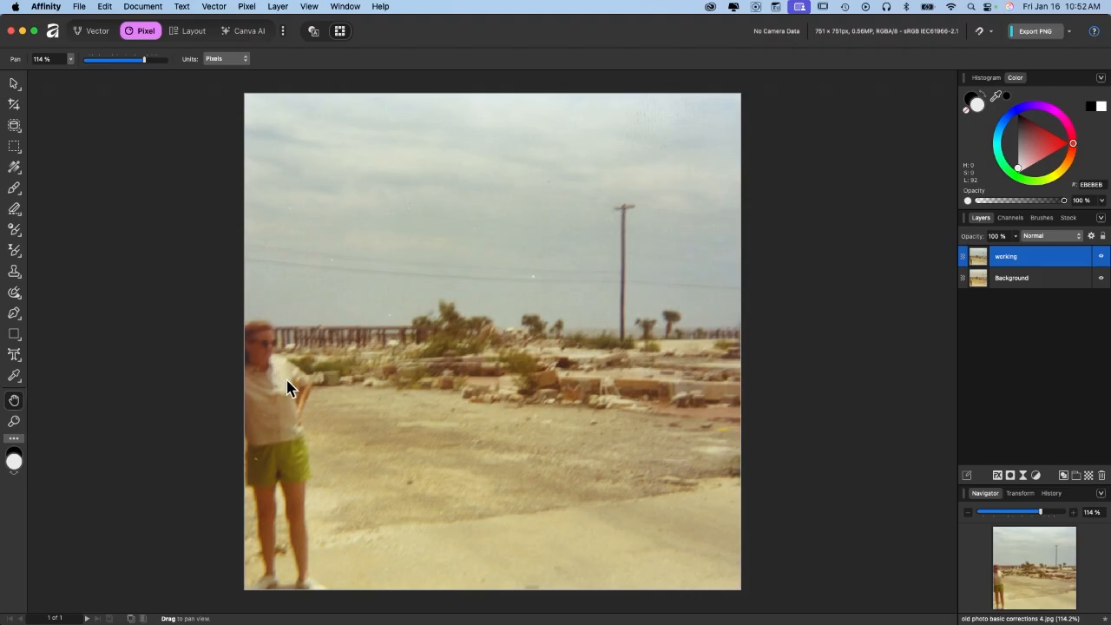
# - Try the Auto Contrast filter on the working layer and undo it
pyautogui.click(246, 6)
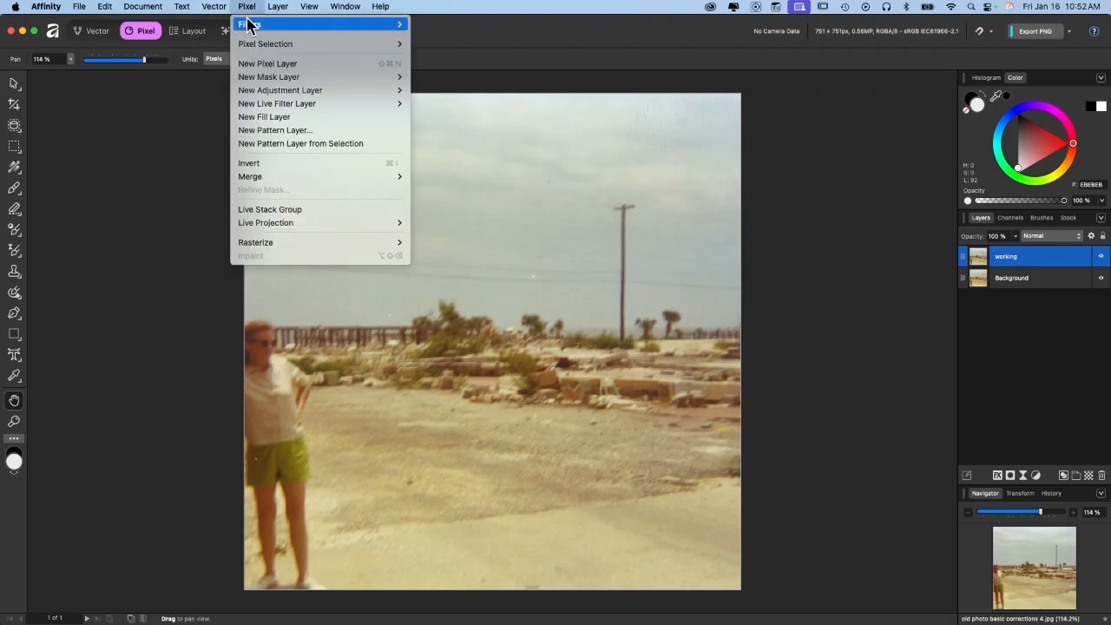
pyautogui.moveTo(247, 27)
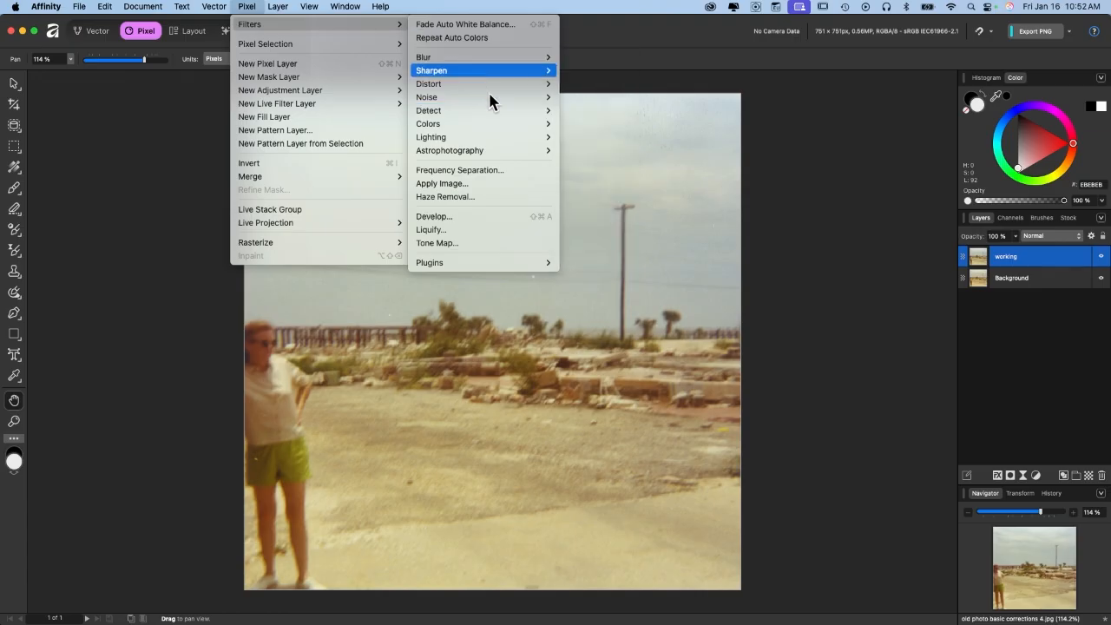
pyautogui.moveTo(491, 130)
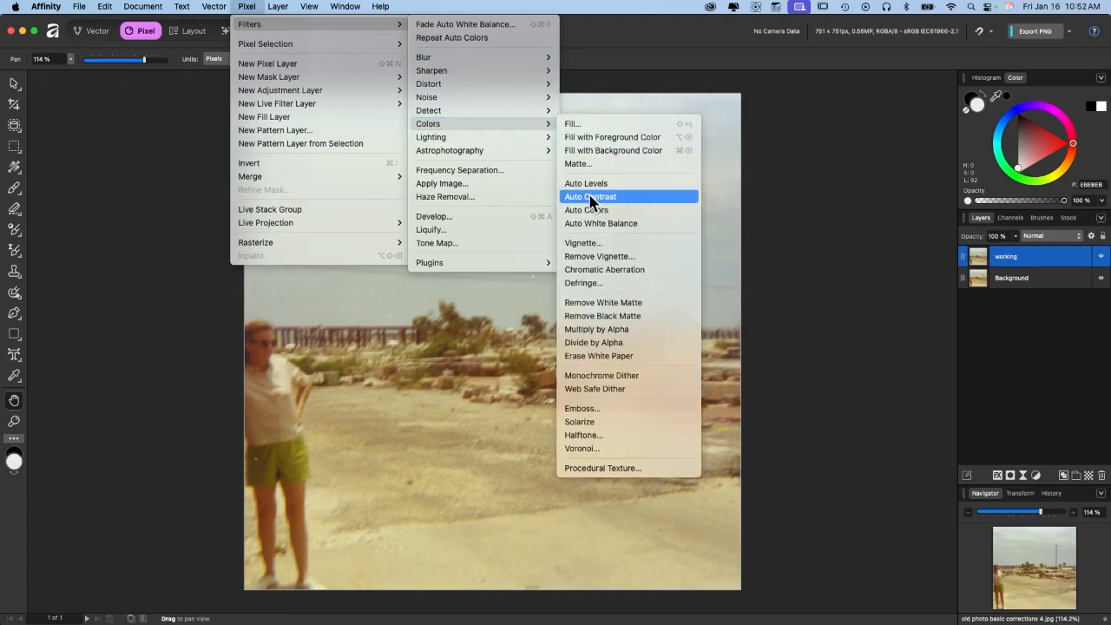
pyautogui.click(640, 197)
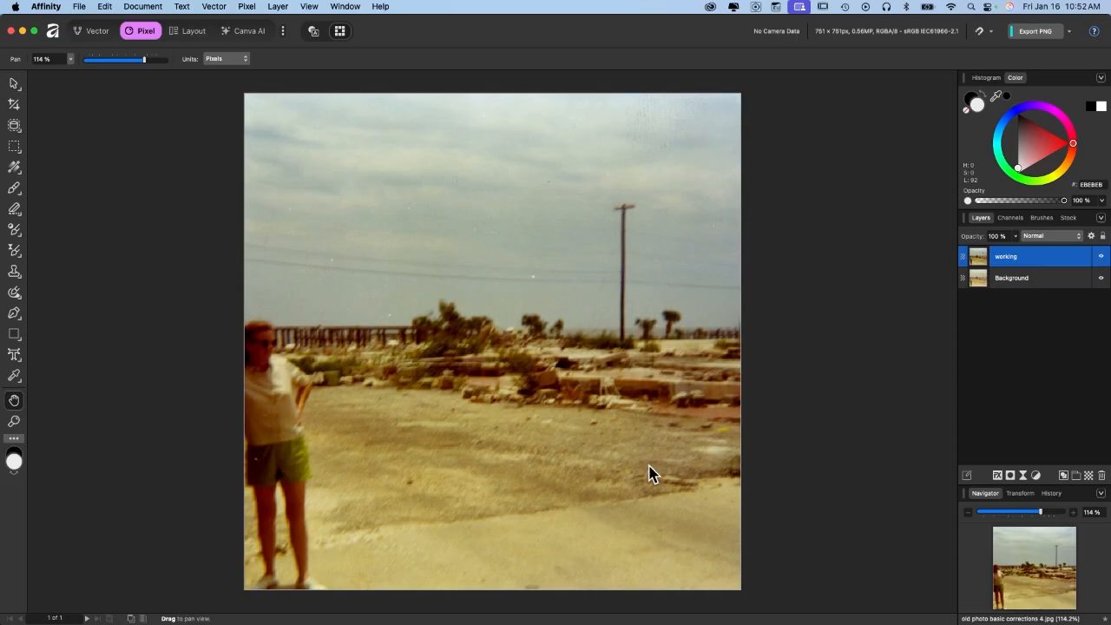
pyautogui.click(106, 7)
pyautogui.moveTo(91, 6)
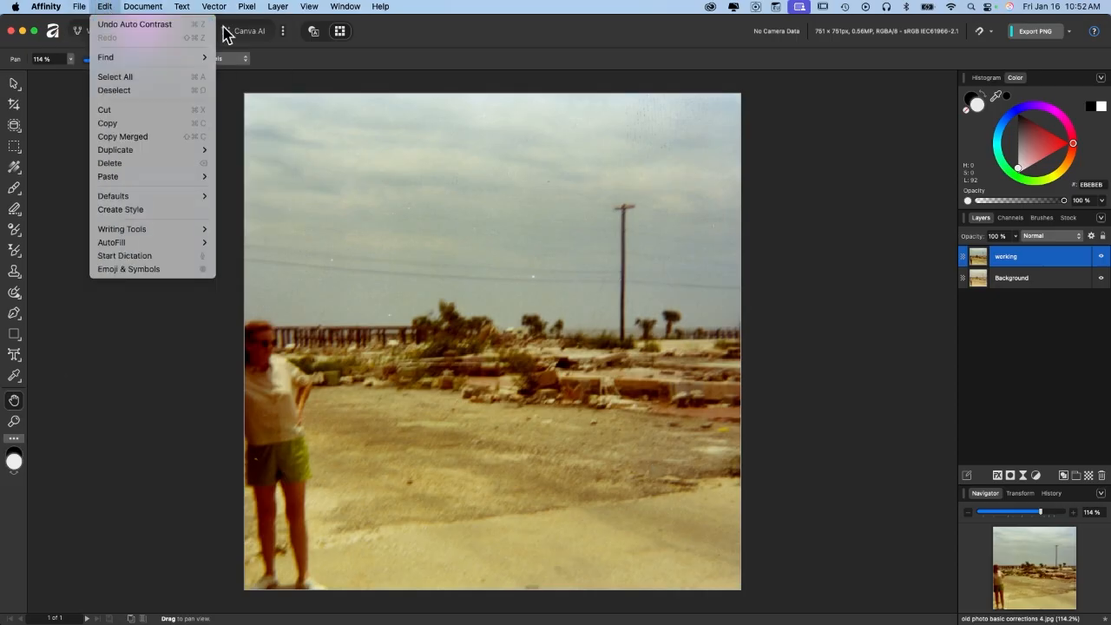
pyautogui.click(179, 25)
# - Try the Auto Levels filter on the white-balanced working layer and undo it
pyautogui.click(247, 6)
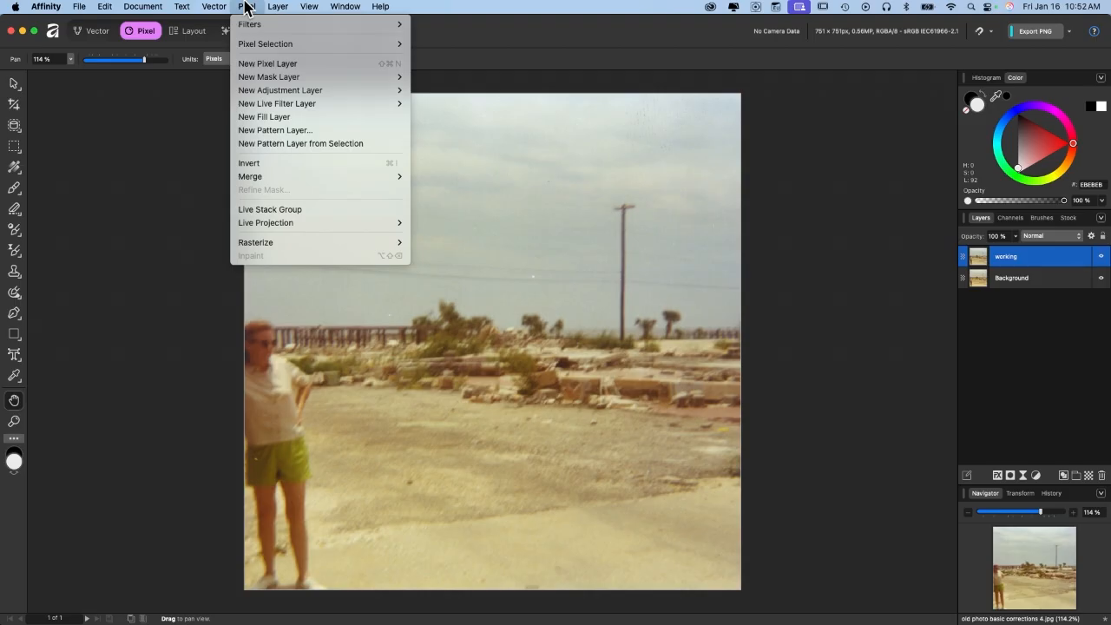
pyautogui.moveTo(480, 138)
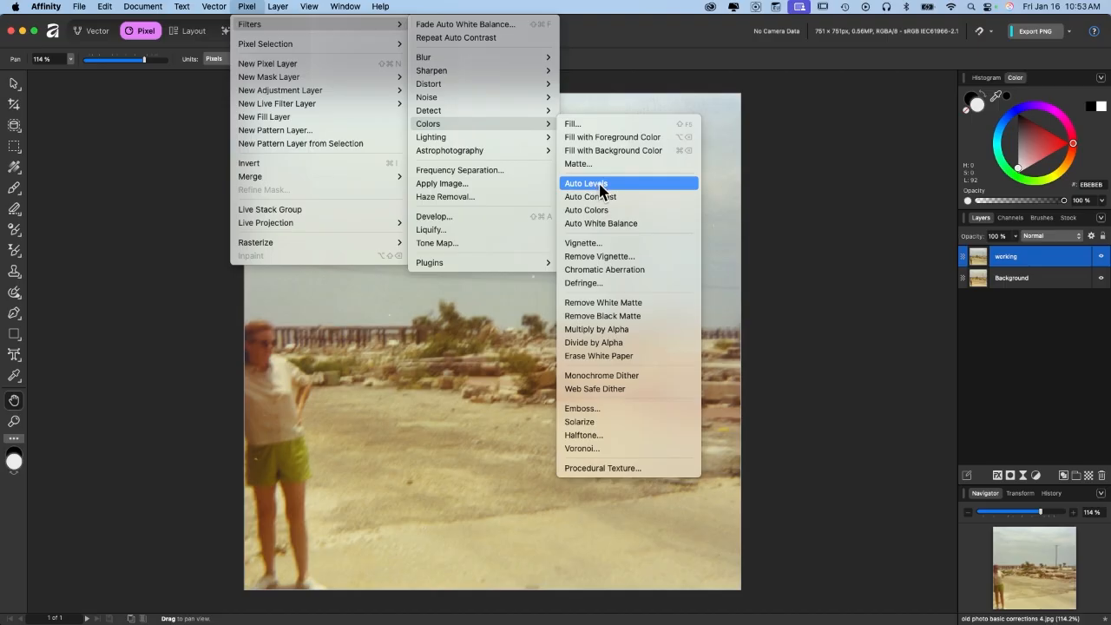
pyautogui.click(601, 183)
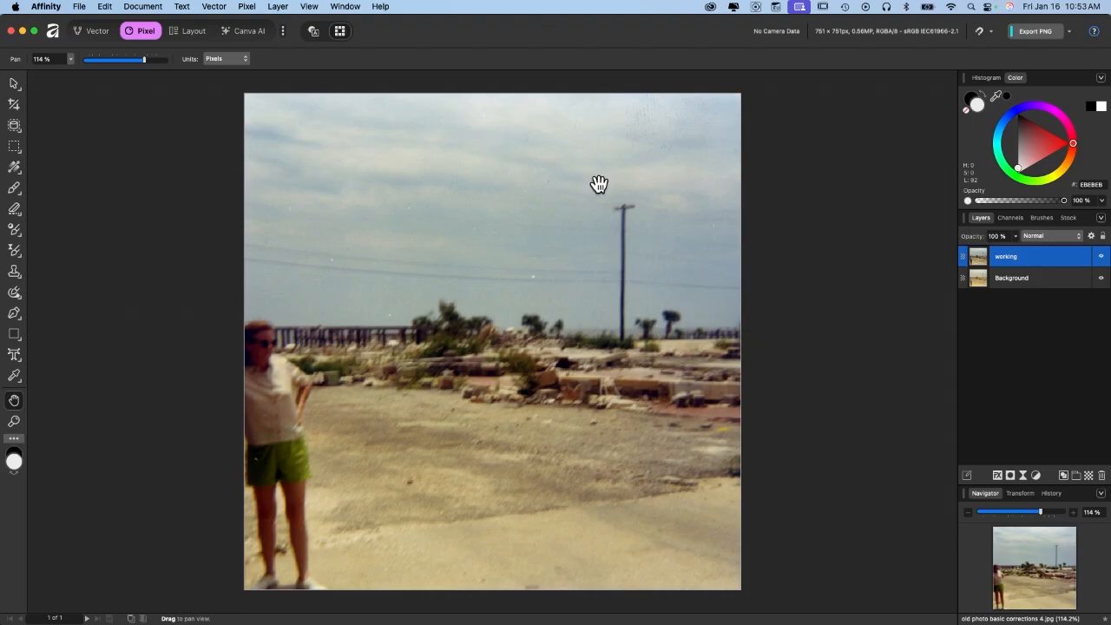
pyautogui.press('super+z')
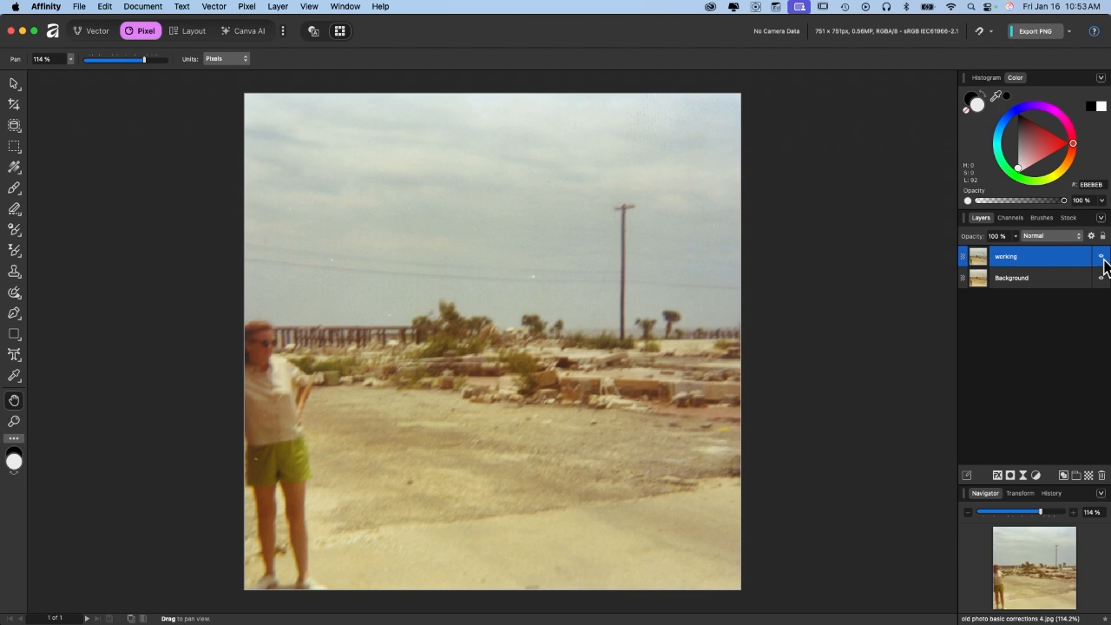
# - Add a Levels adjustment above the working layer with black level 5% and white level 89%
pyautogui.click(1036, 476)
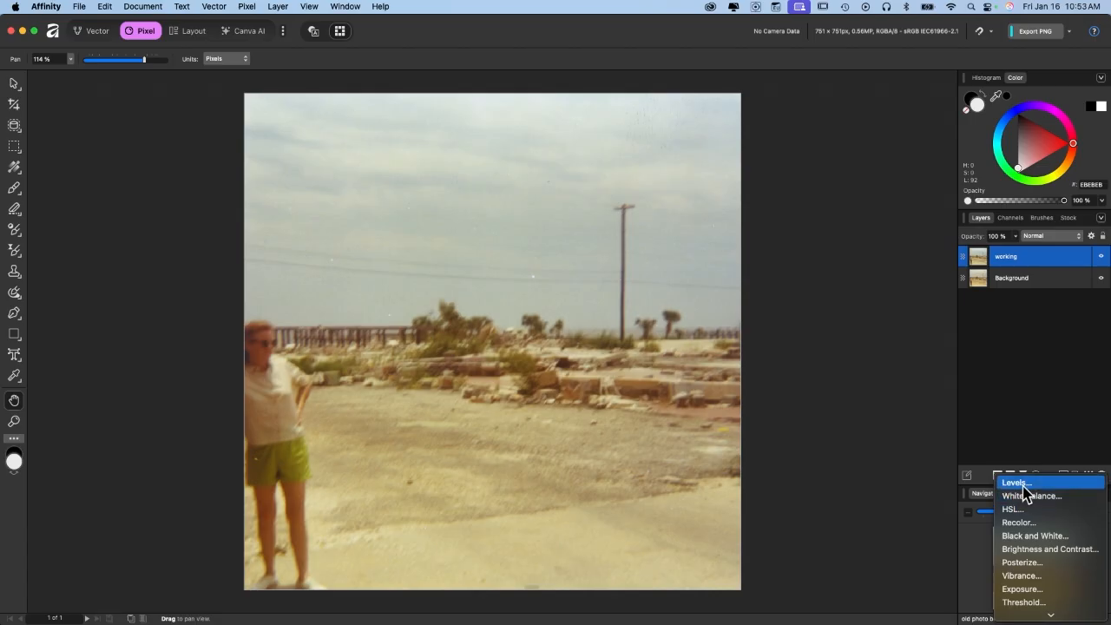
pyautogui.click(1015, 483)
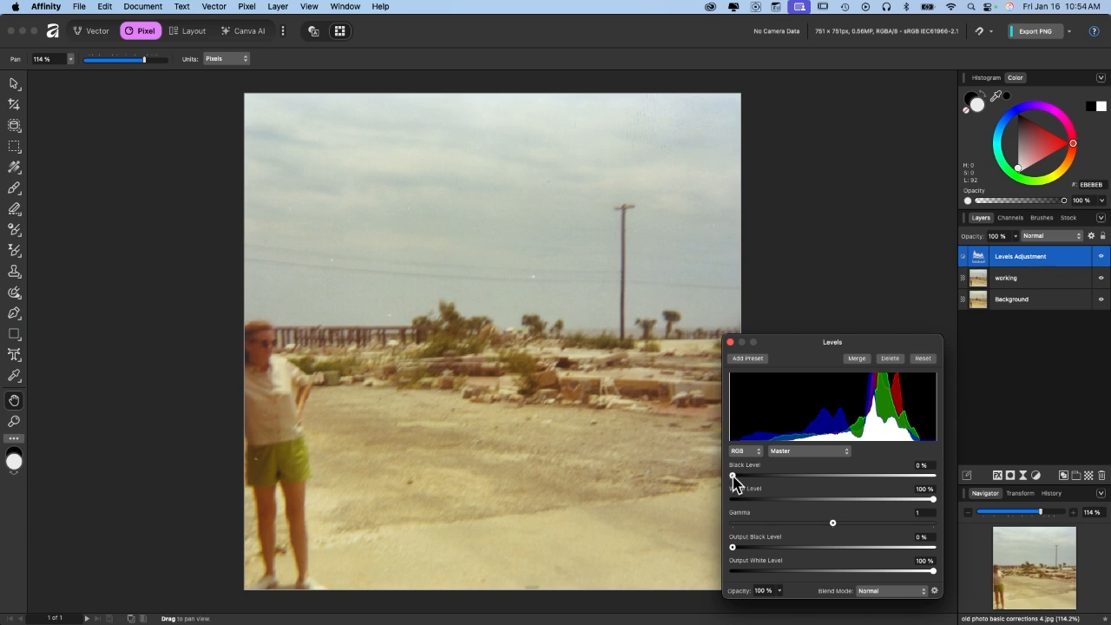
pyautogui.moveTo(732, 476); pyautogui.dragTo(747, 494)
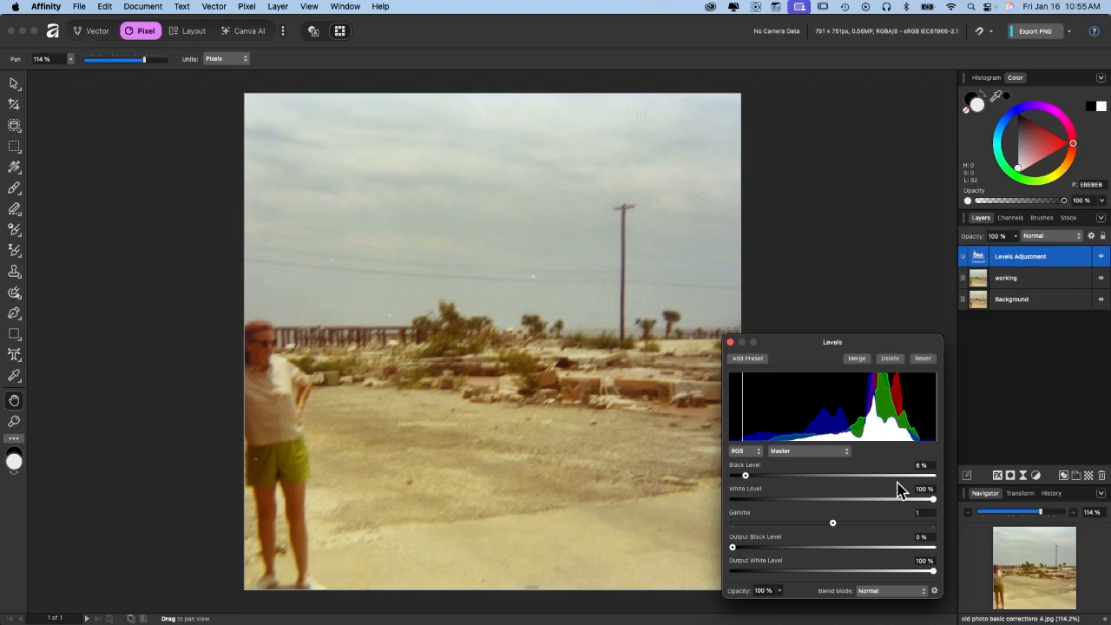
pyautogui.moveTo(930, 501); pyautogui.dragTo(909, 502)
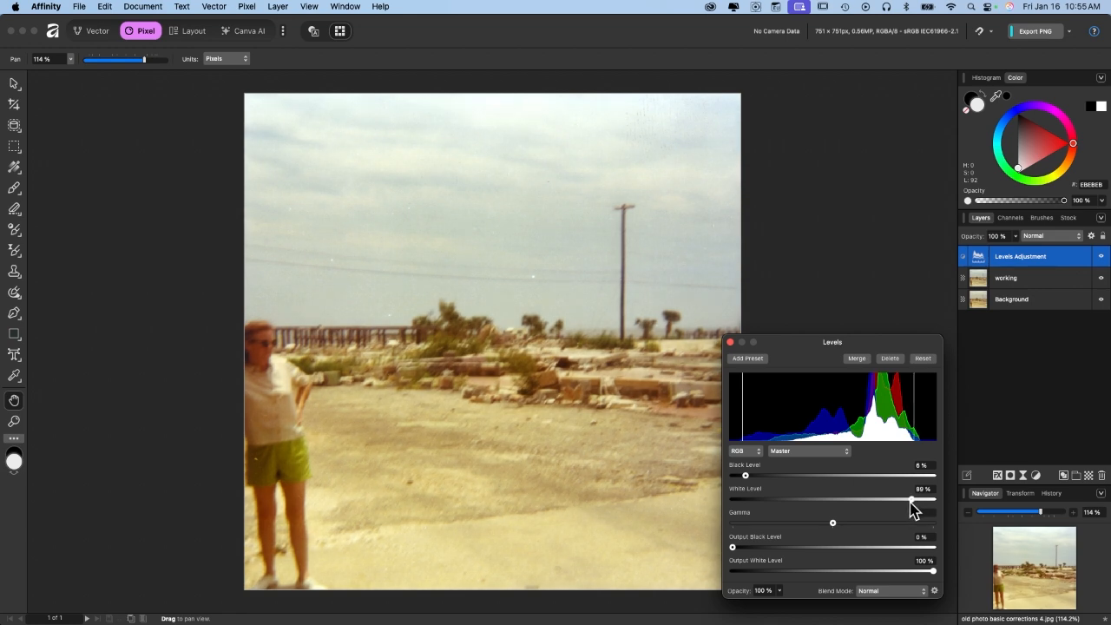
pyautogui.moveTo(744, 476)
pyautogui.mouseDown()
pyautogui.moveTo(778, 477)
pyautogui.moveTo(743, 476)
pyautogui.mouseUp()
# - Toggle the Levels adjustment's visibility to compare the black and white level changes with the uncorrected photo
pyautogui.click(1100, 256)
pyautogui.click(1100, 257)
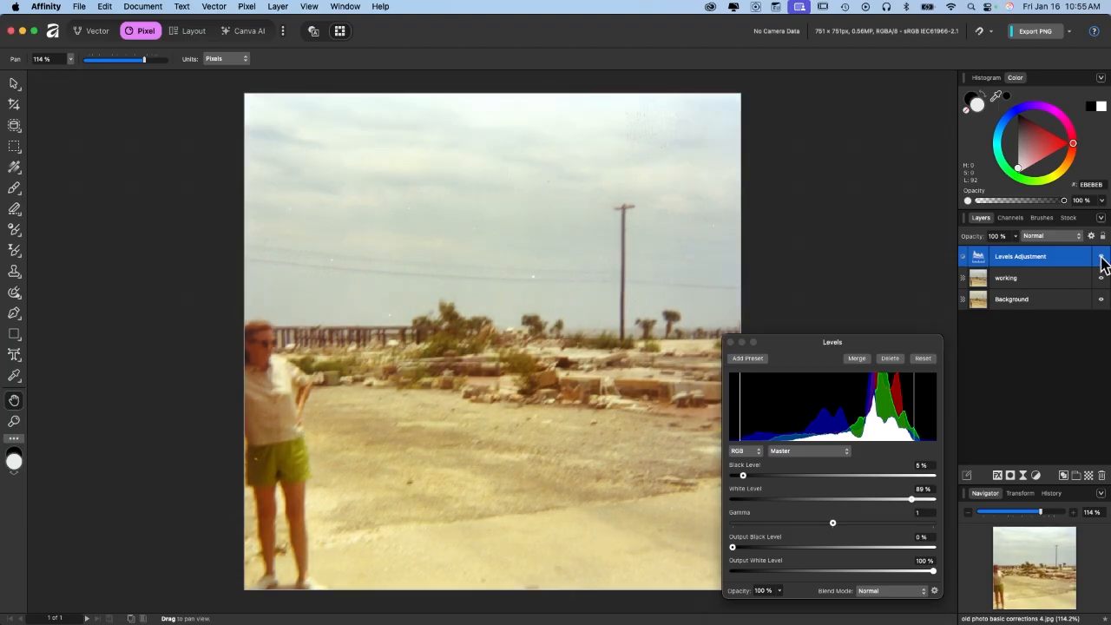
pyautogui.click(1100, 258)
pyautogui.click(1100, 258)
# - Try a higher gamma in the Levels adjustment, settle on about 0.83, and close its settings
pyautogui.click(832, 522)
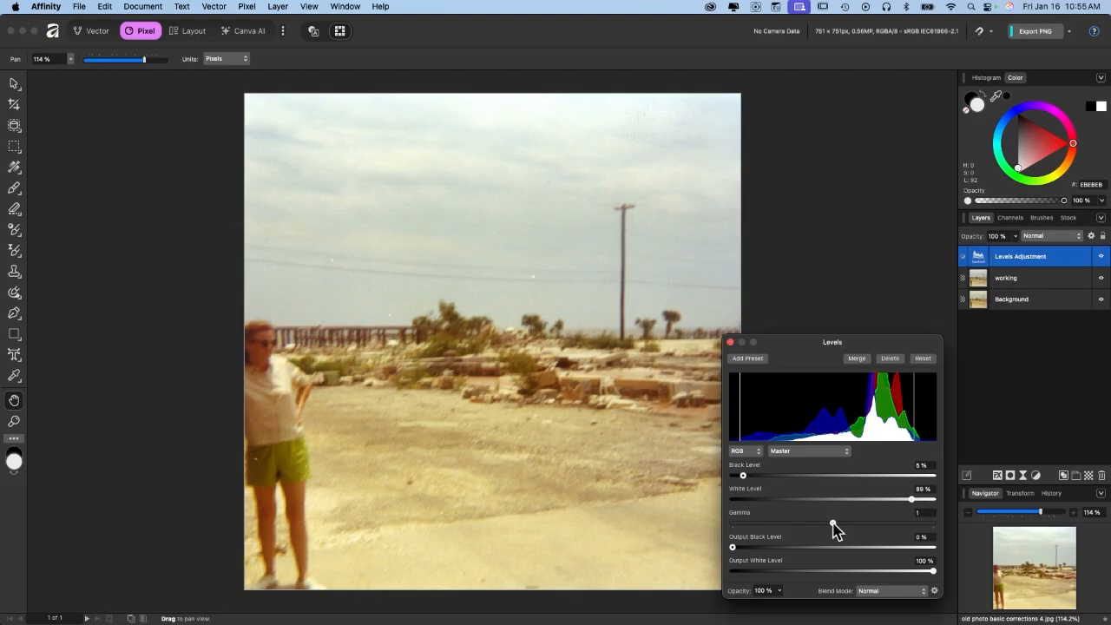
pyautogui.moveTo(832, 524); pyautogui.dragTo(868, 524)
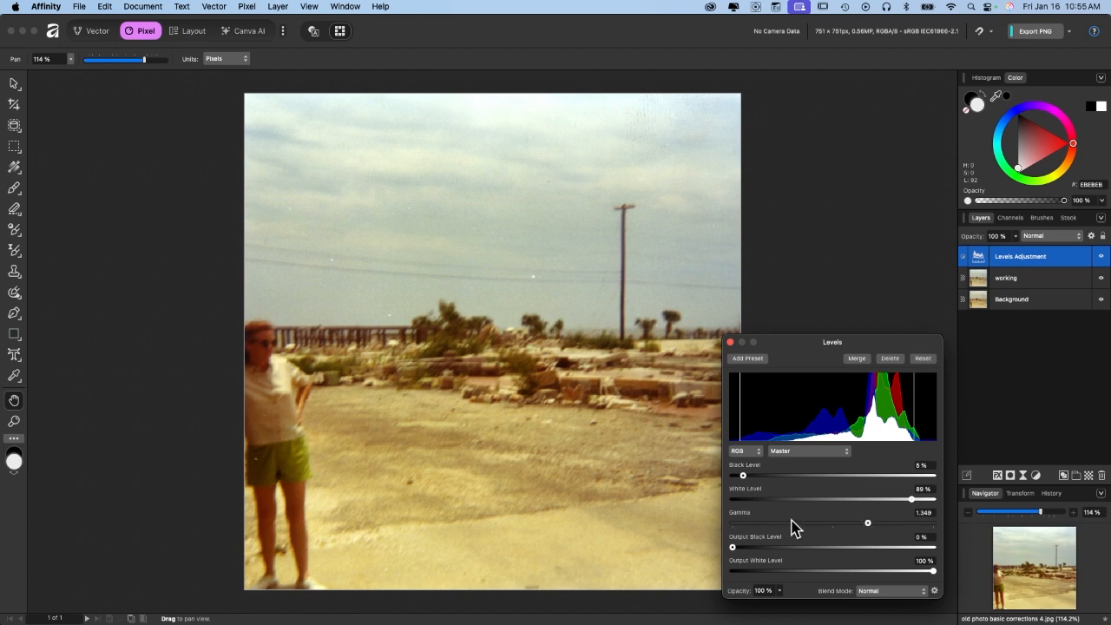
pyautogui.moveTo(865, 526); pyautogui.dragTo(816, 526)
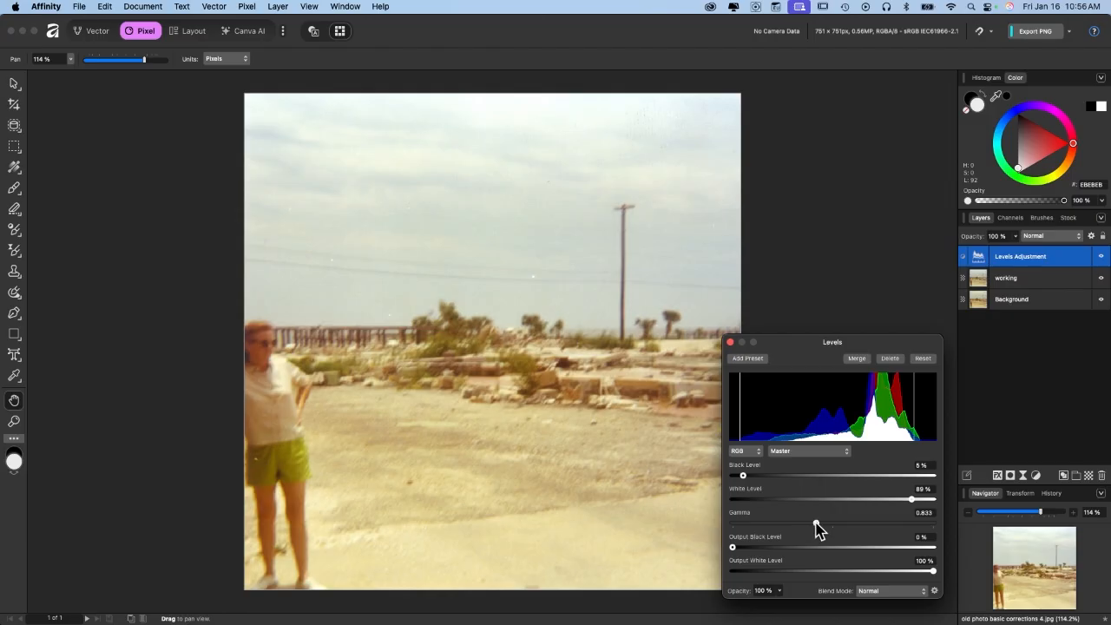
pyautogui.moveTo(815, 525)
pyautogui.mouseDown()
pyautogui.moveTo(881, 526)
pyautogui.moveTo(817, 526)
pyautogui.mouseUp()
pyautogui.click(729, 342)
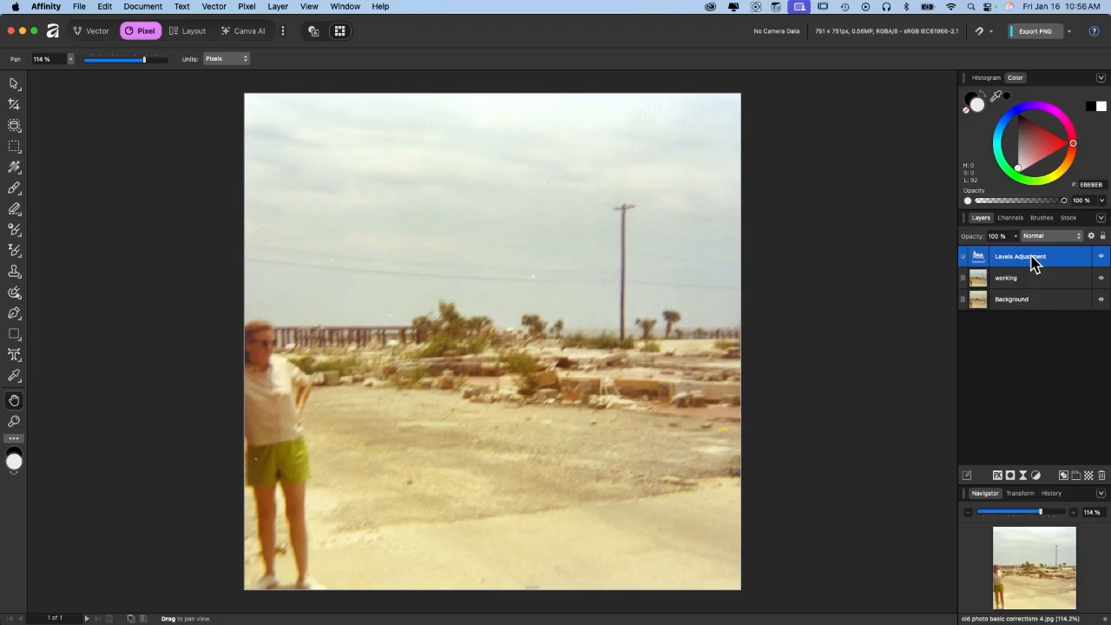
# - Compare the photo with and without the finished Levels adjustment and inspect the woman and the rubble up close
pyautogui.click(1102, 259)
pyautogui.click(1102, 258)
pyautogui.click(1102, 258)
pyautogui.click(1102, 259)
pyautogui.click(1102, 258)
pyautogui.click(1102, 259)
pyautogui.scroll(5, 277, 385)
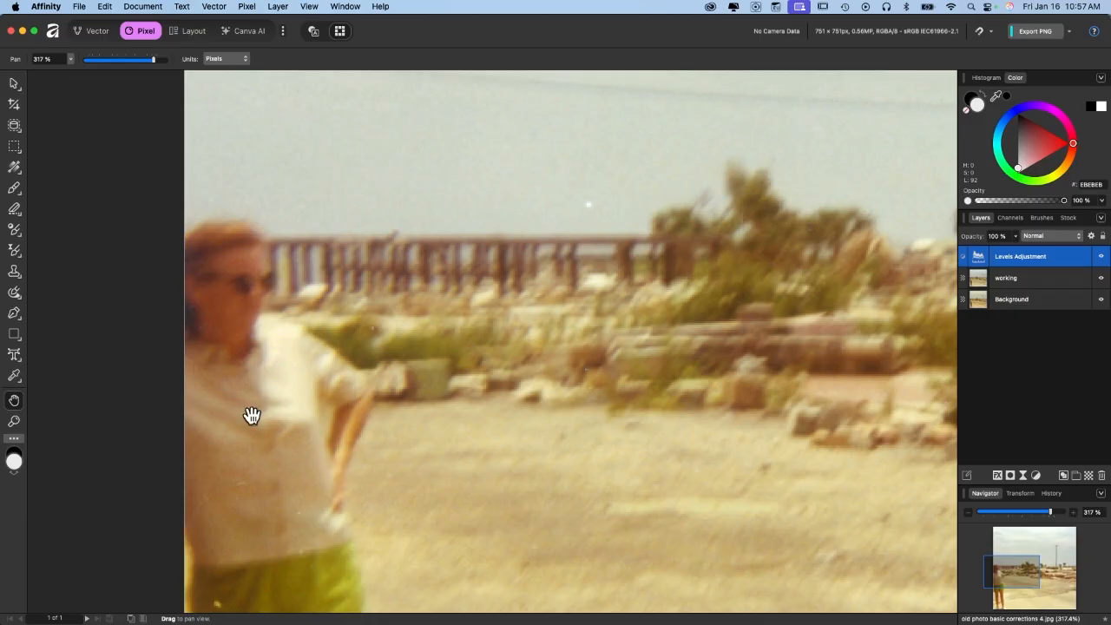
pyautogui.scroll(-5, 476, 350)
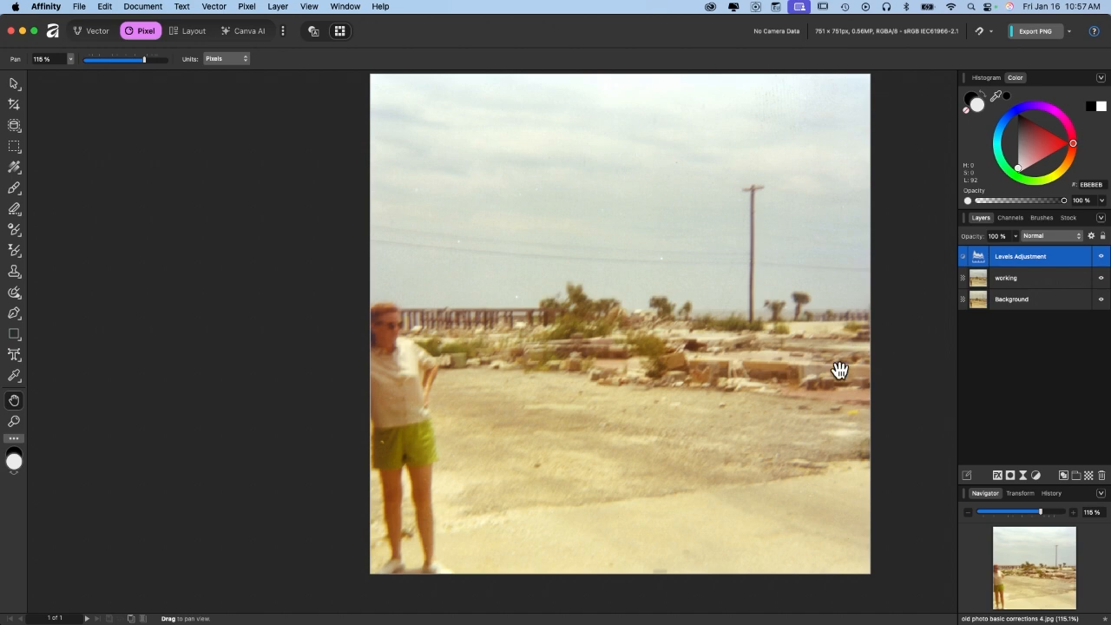
pyautogui.hscroll(3, 789, 370)
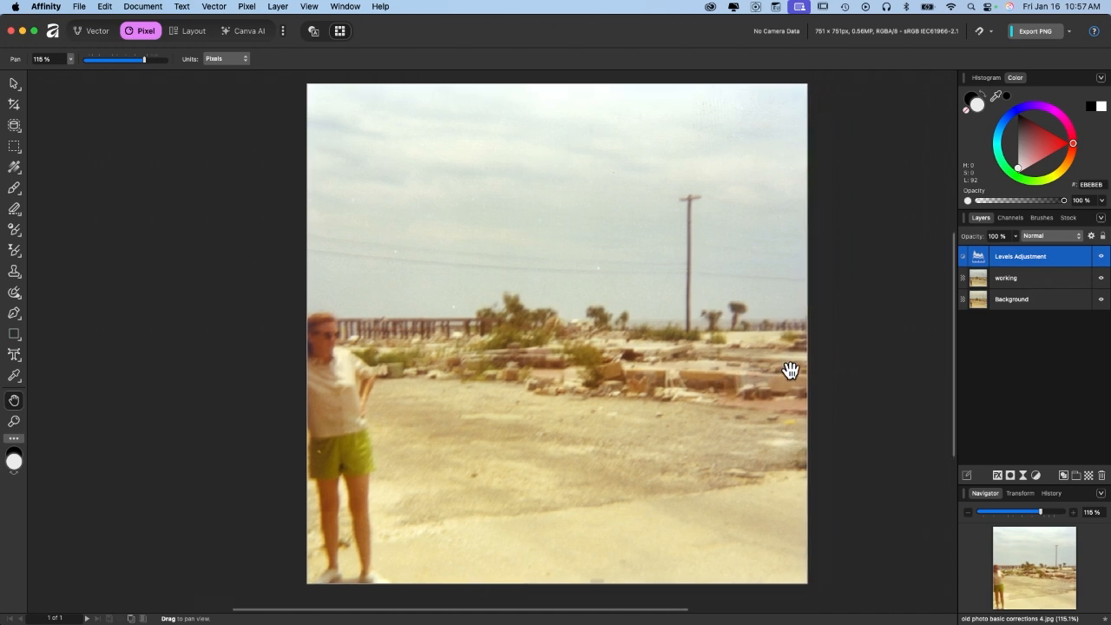
# - Add a Vibrance adjustment above the Levels adjustment, raise its vibrance to slightly over 42%, and close its settings
pyautogui.click(1036, 474)
pyautogui.moveTo(1047, 612)
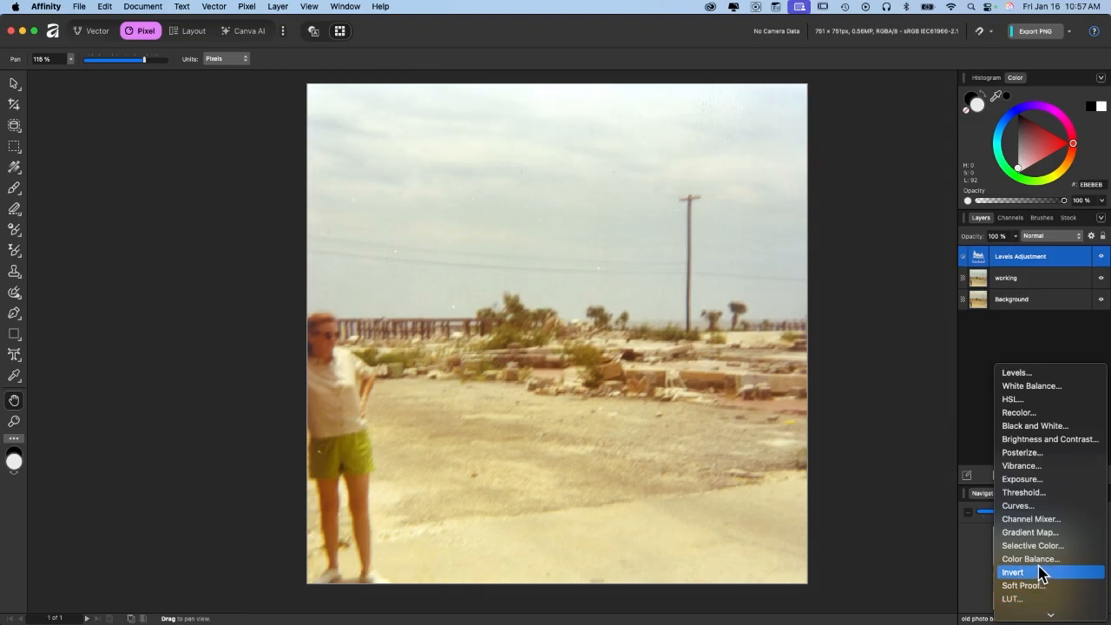
pyautogui.click(1042, 468)
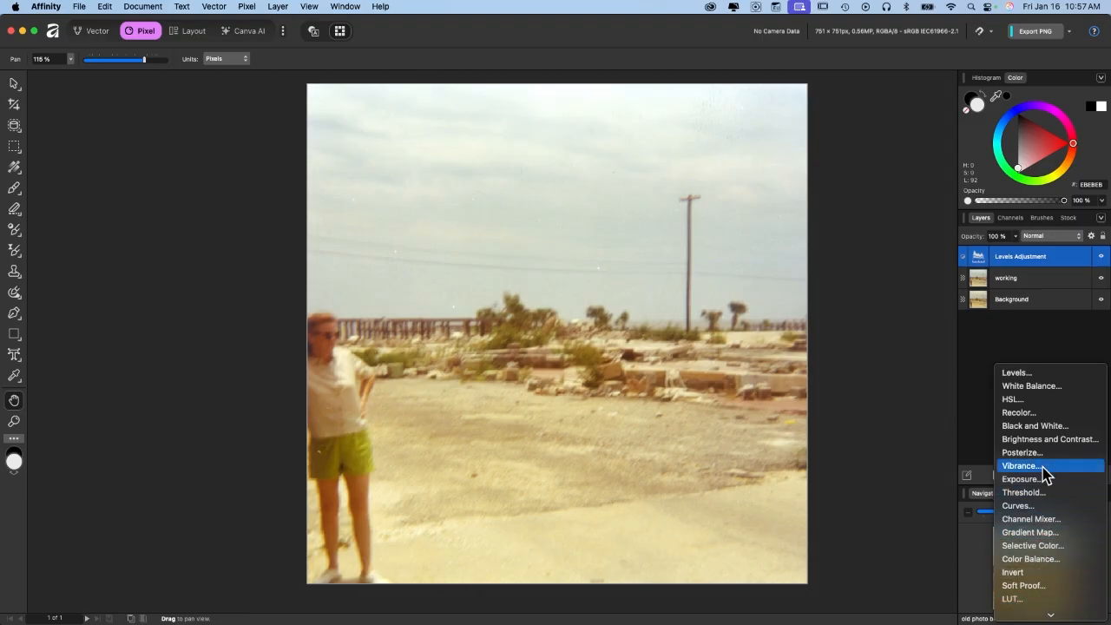
pyautogui.moveTo(811, 505); pyautogui.dragTo(775, 339)
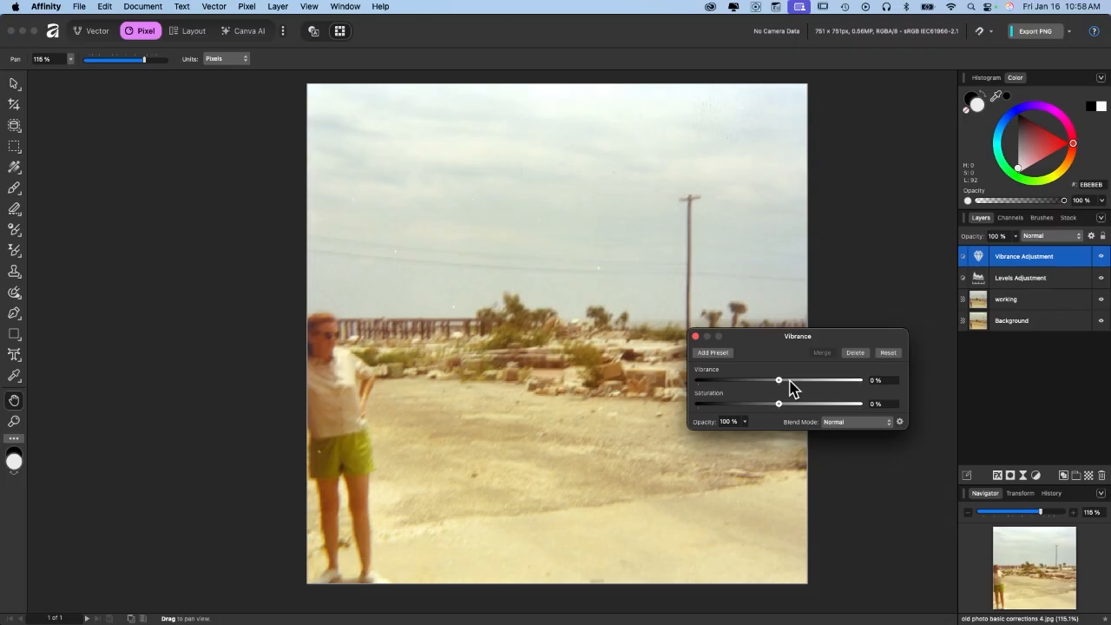
pyautogui.moveTo(781, 380); pyautogui.dragTo(814, 384)
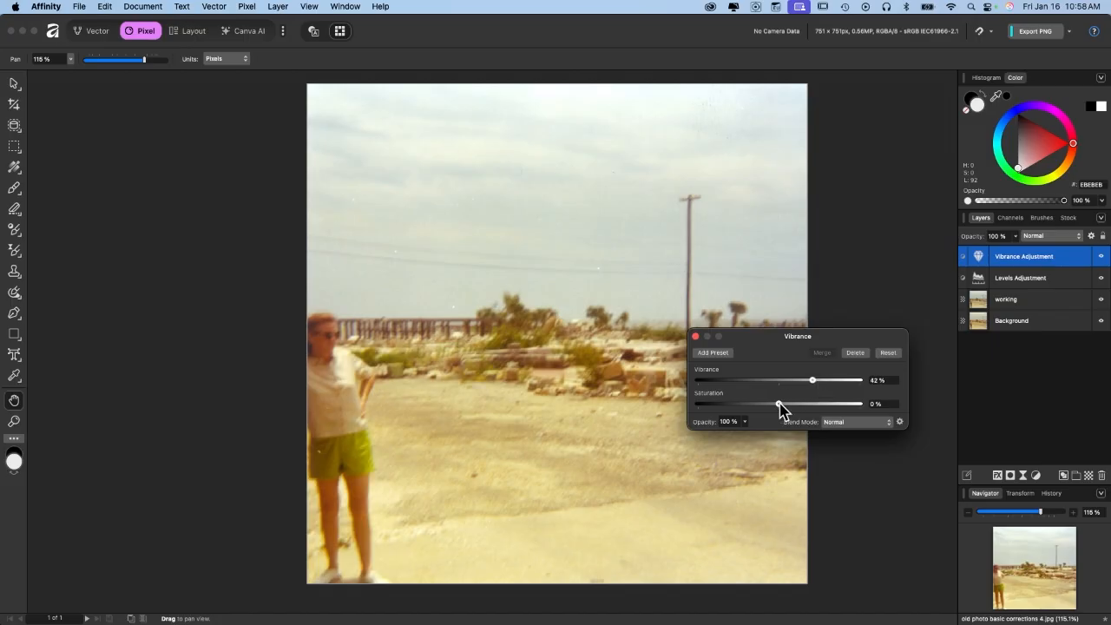
pyautogui.moveTo(778, 406)
pyautogui.mouseDown()
pyautogui.moveTo(872, 404)
pyautogui.moveTo(704, 423)
pyautogui.moveTo(675, 419)
pyautogui.moveTo(788, 416)
pyautogui.moveTo(632, 417)
pyautogui.moveTo(795, 414)
pyautogui.moveTo(778, 408)
pyautogui.mouseUp()
pyautogui.moveTo(813, 380); pyautogui.dragTo(818, 380)
pyautogui.click(695, 338)
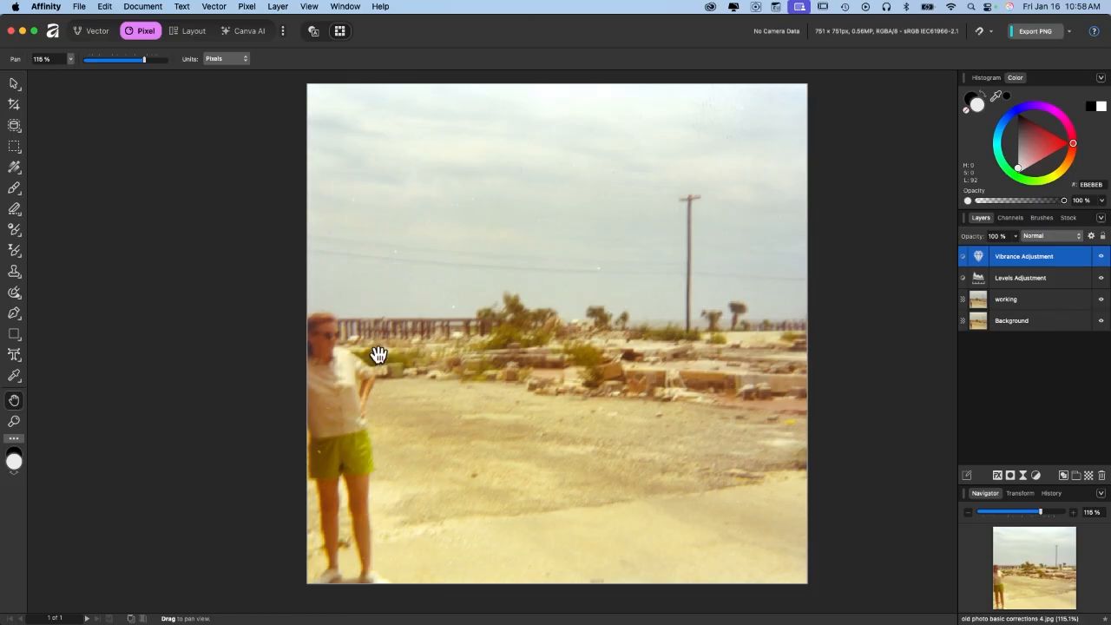
# - Examine the sky and horizon up close for dust specks and scratches
pyautogui.scroll(5, 378, 354)
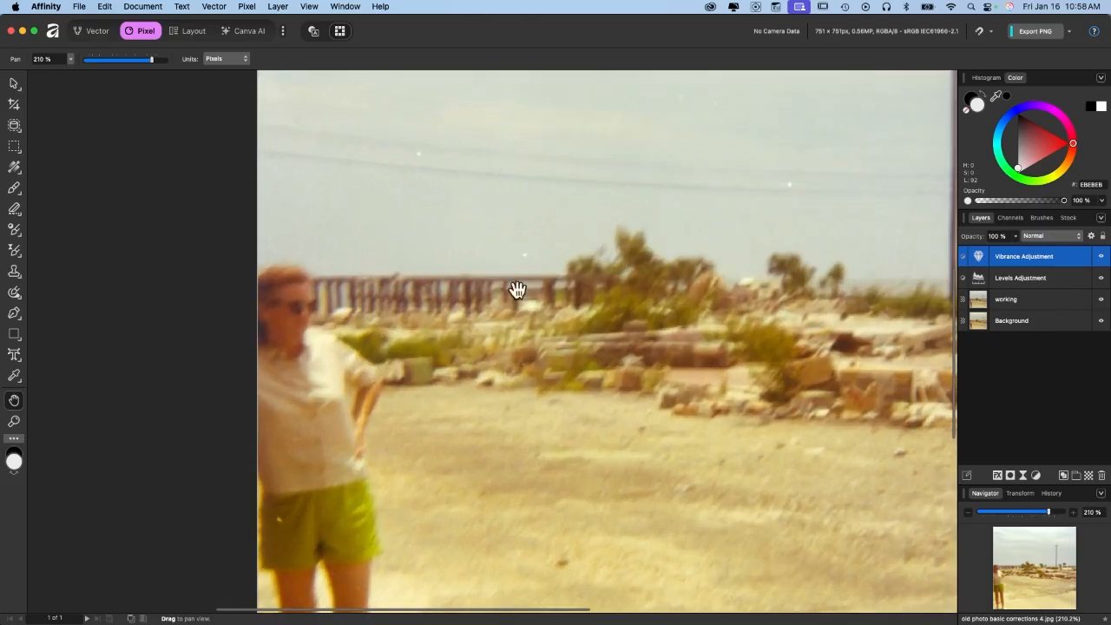
pyautogui.scroll(5, 576, 265)
pyautogui.hscroll(5, 577, 266)
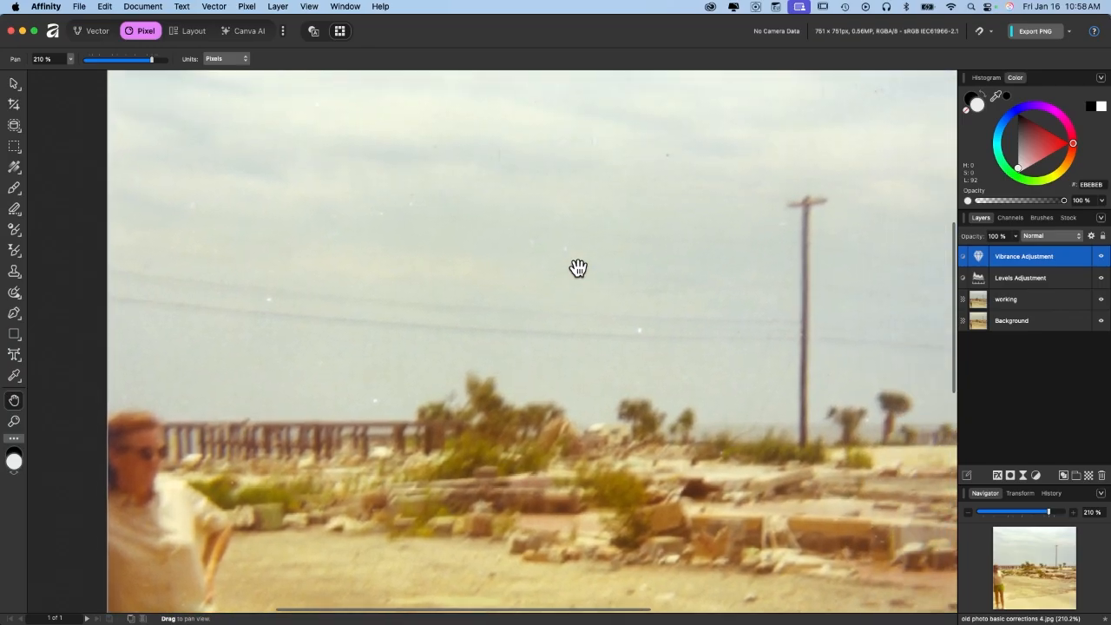
pyautogui.scroll(2, 577, 267)
pyautogui.hscroll(1, 577, 266)
pyautogui.scroll(2, 778, 155)
pyautogui.hscroll(3, 778, 154)
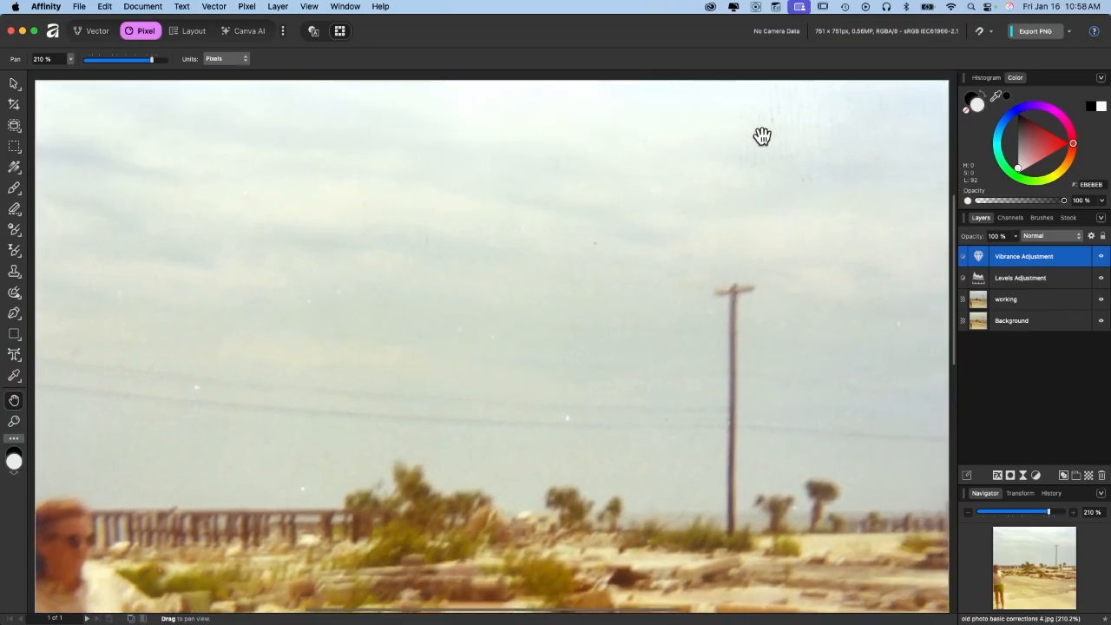
pyautogui.scroll(-1, 645, 216)
pyautogui.hscroll(-1, 645, 216)
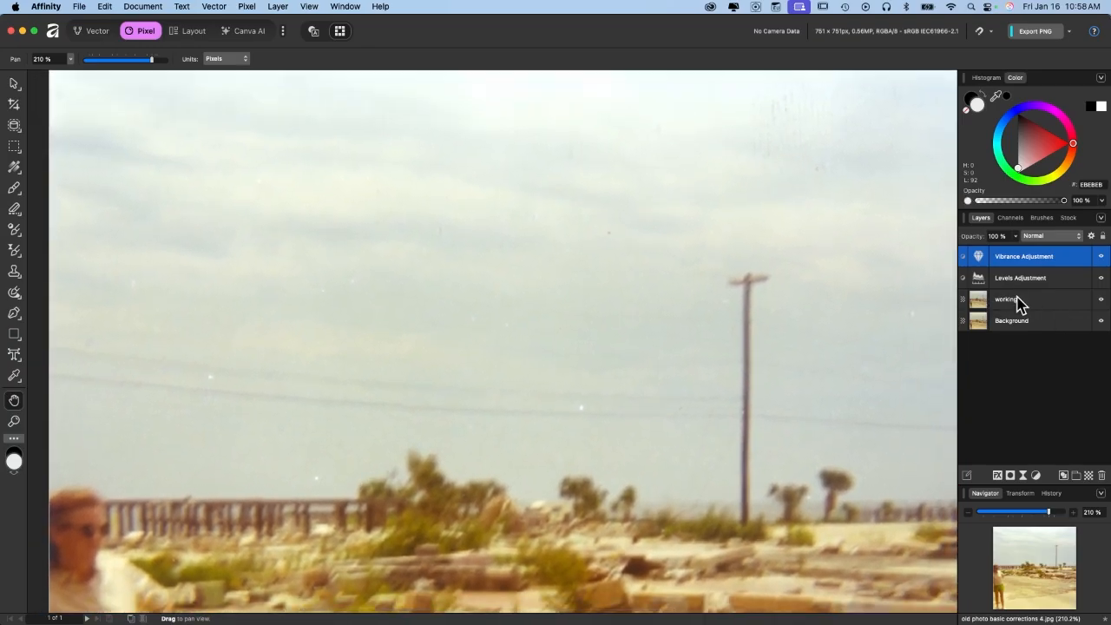
# - Add an empty pixel layer directly above the working layer and name it "retouch"
pyautogui.click(980, 300)
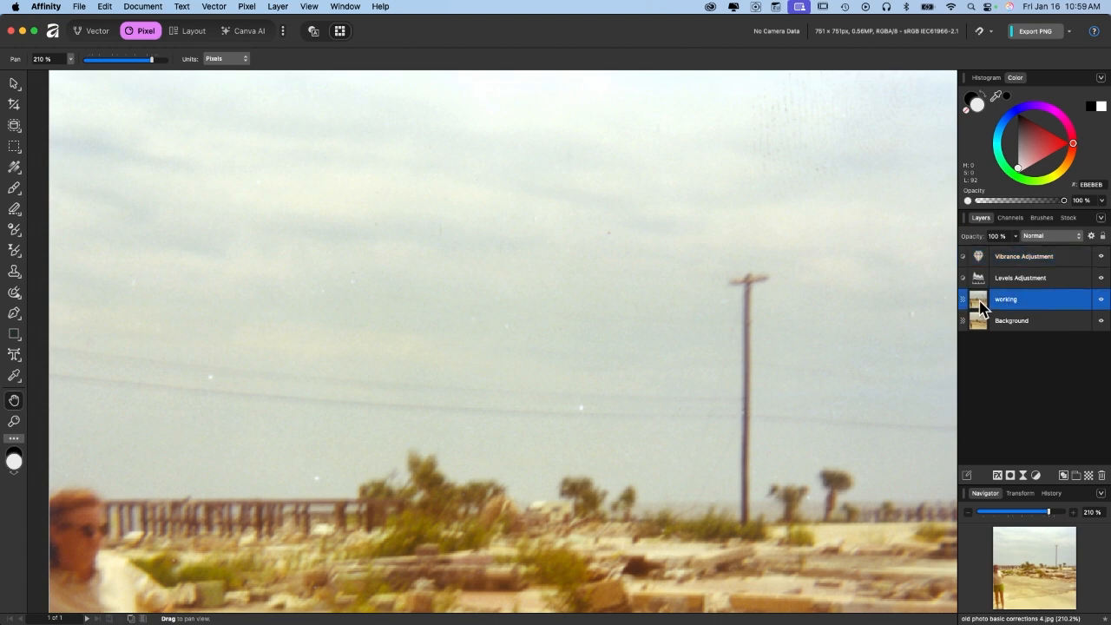
pyautogui.press('c')
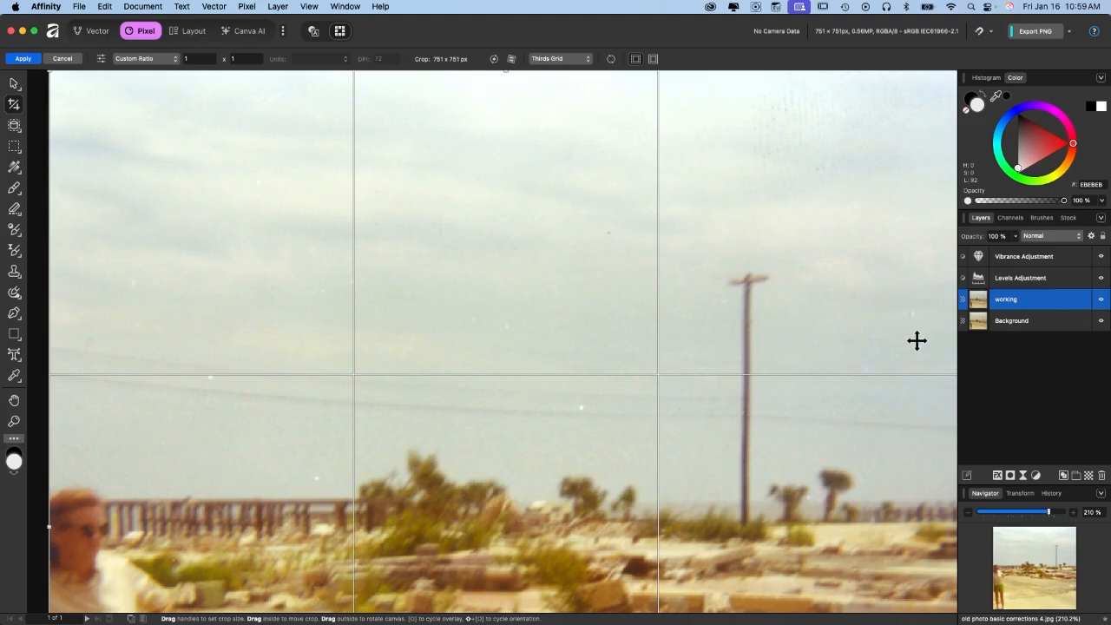
pyautogui.click(1089, 476)
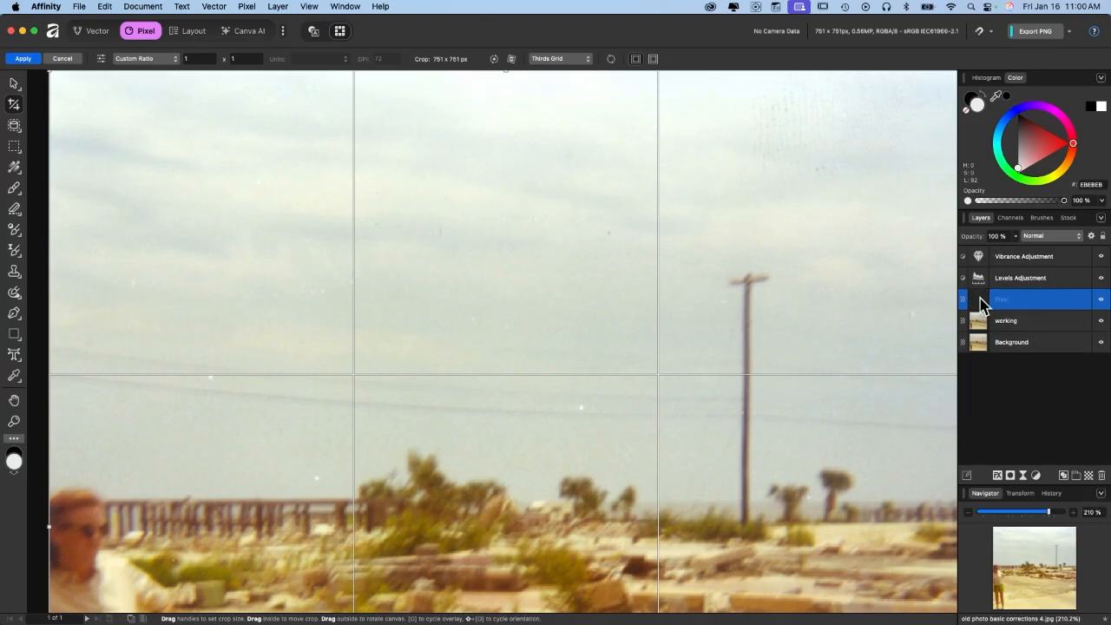
pyautogui.doubleClick(1004, 299)
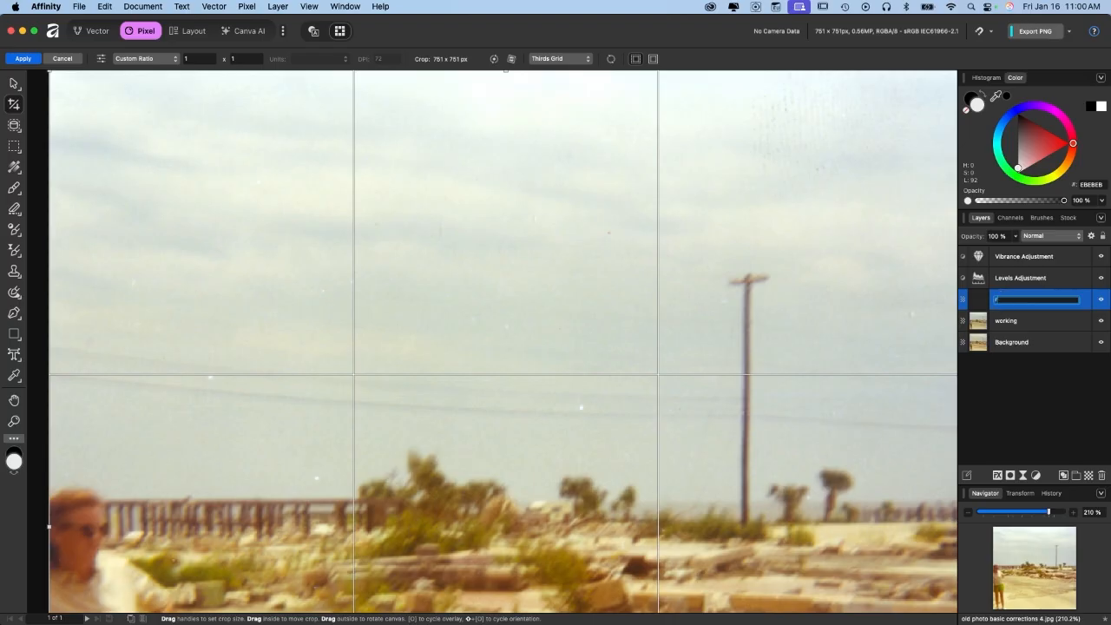
pyautogui.write('retouch')
pyautogui.press('Return')
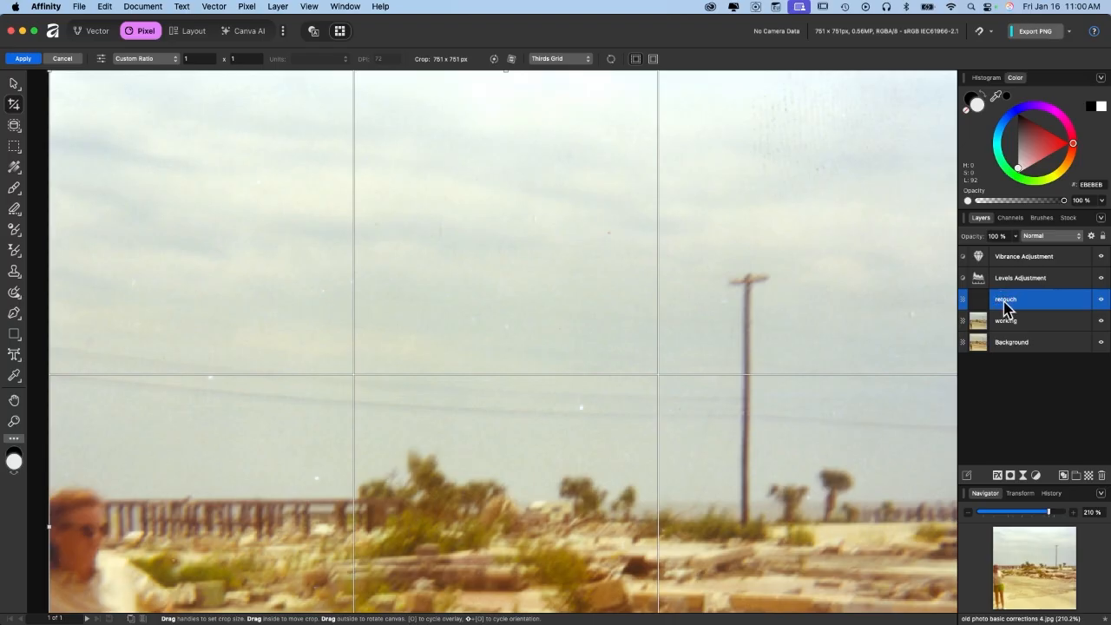
# - Inpaint the specks in the sky on the retouch layer using the Inpainting Brush set to Current Layer & Below
pyautogui.click(13, 301)
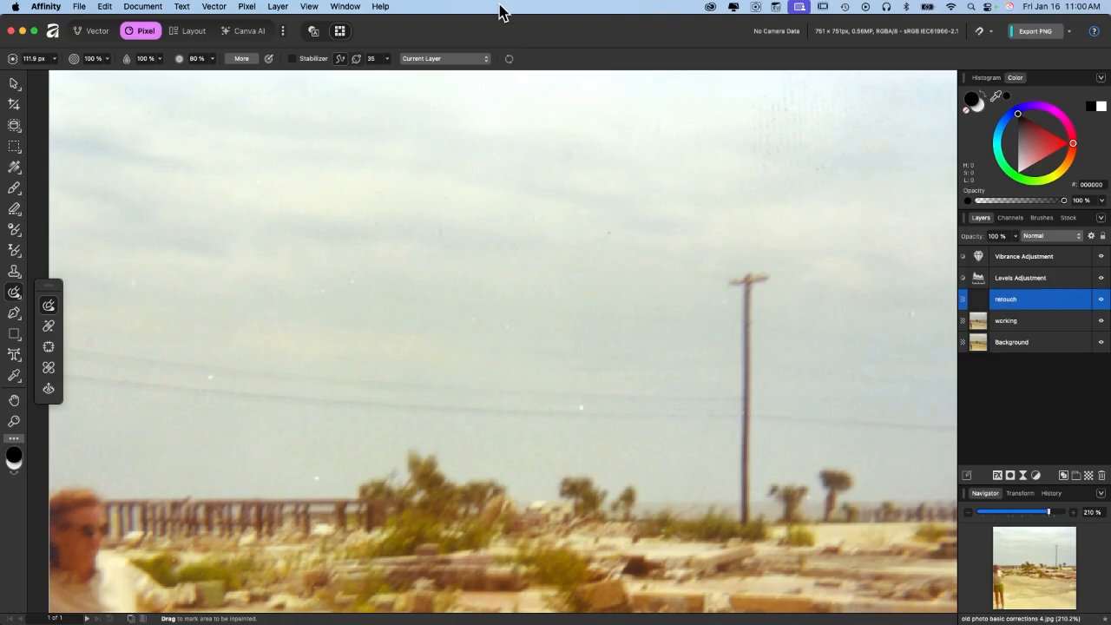
pyautogui.click(449, 61)
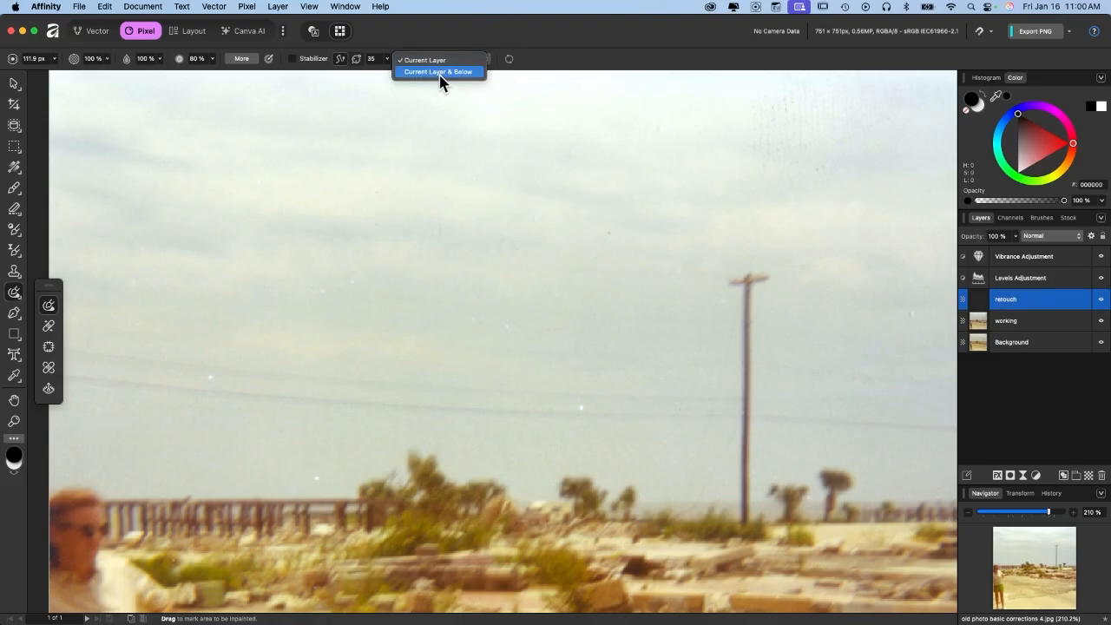
pyautogui.click(440, 75)
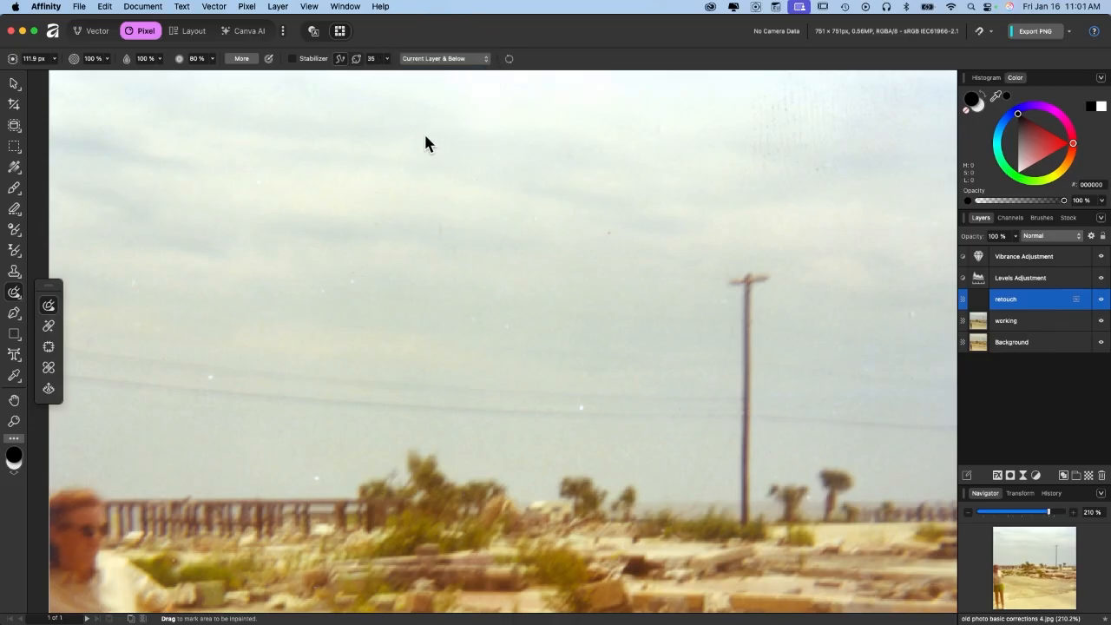
pyautogui.click(341, 290)
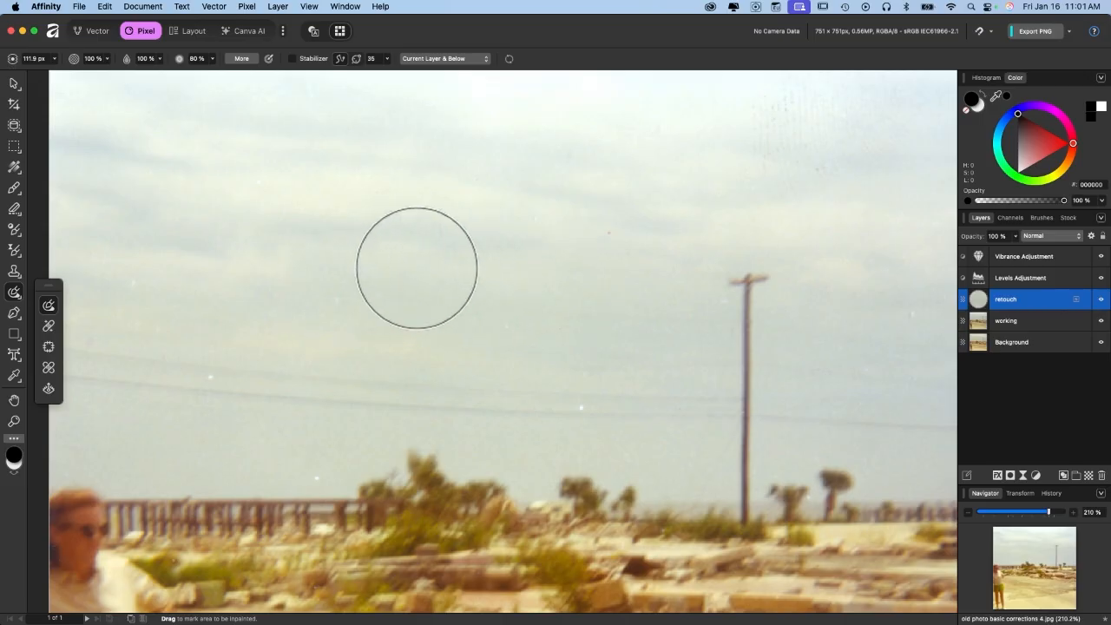
# - Set the inpainting brush width to 29 px and inpaint the small specks scattered across the open sky
pyautogui.click(43, 59)
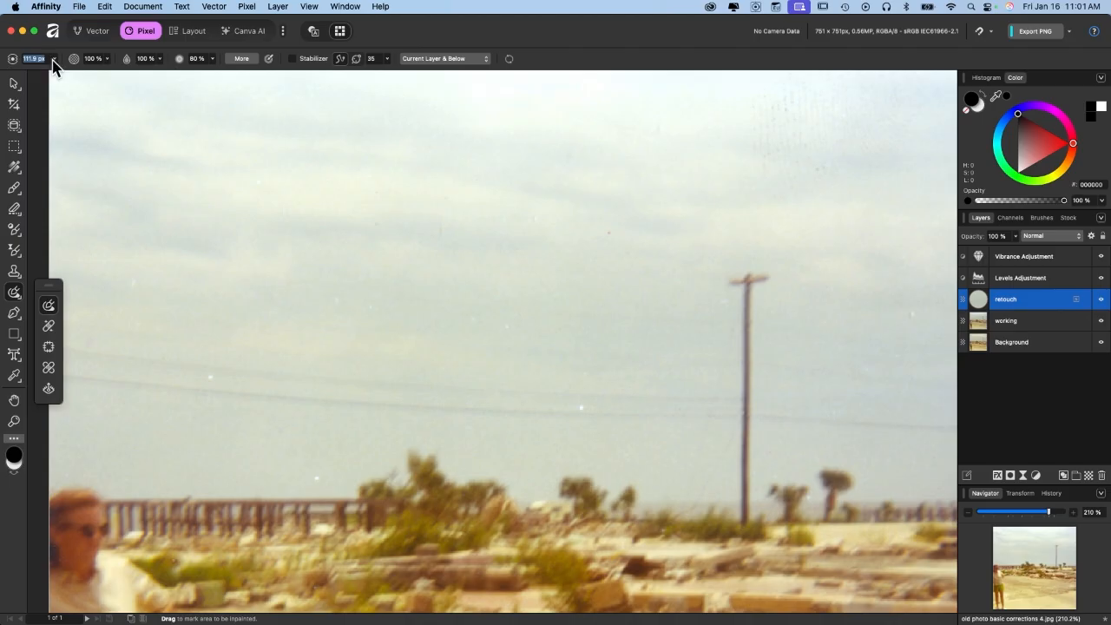
pyautogui.click(54, 59)
pyautogui.moveTo(58, 75); pyautogui.dragTo(34, 80)
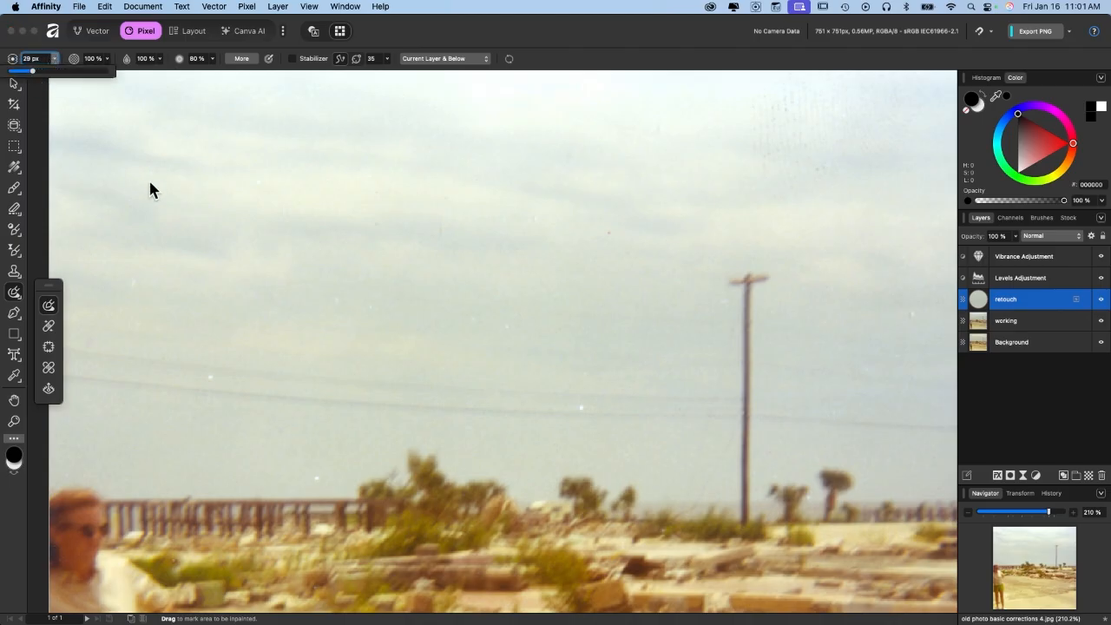
pyautogui.click(139, 283)
pyautogui.click(129, 283)
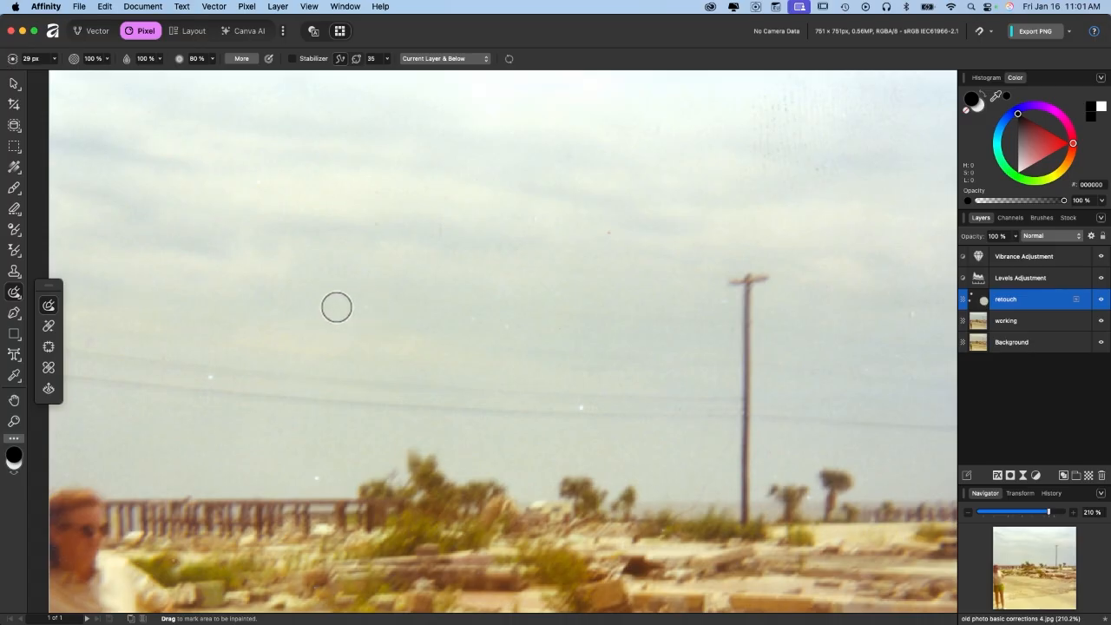
pyautogui.moveTo(332, 305); pyautogui.dragTo(368, 308)
pyautogui.moveTo(479, 317); pyautogui.dragTo(529, 332)
pyautogui.click(609, 227)
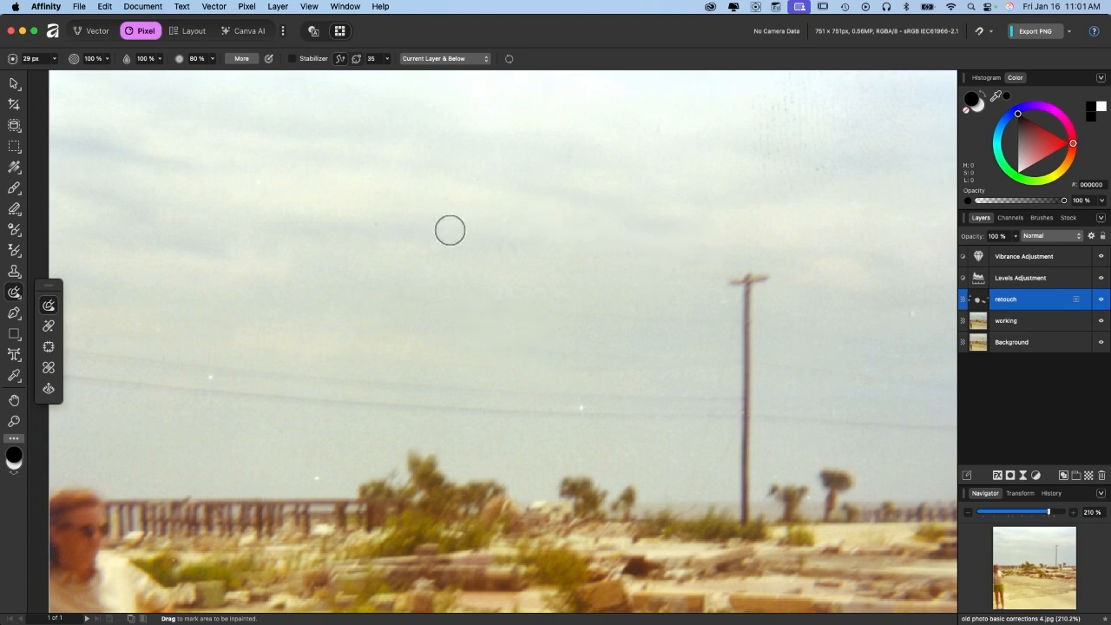
# - Reduce the inpainting brush to 13.2 px and inpaint the white specks near the power lines and above the fence
pyautogui.press('[')
pyautogui.press('[')
pyautogui.press('[')
pyautogui.press(']')
pyautogui.press(']')
pyautogui.press(']')
pyautogui.press(']')
pyautogui.press('[')
pyautogui.press('[')
pyautogui.press('[')
pyautogui.press('[')
pyautogui.press('[')
pyautogui.press('[')
pyautogui.moveTo(206, 379); pyautogui.dragTo(213, 375)
pyautogui.moveTo(592, 407); pyautogui.dragTo(583, 406)
pyautogui.moveTo(323, 473); pyautogui.dragTo(316, 477)
# - Patch the marked area in the sky's upper-right corner with clean sky using the Patch Tool set to Current Layer & Below
pyautogui.hscroll(10, 416, 279)
pyautogui.scroll(3, 417, 278)
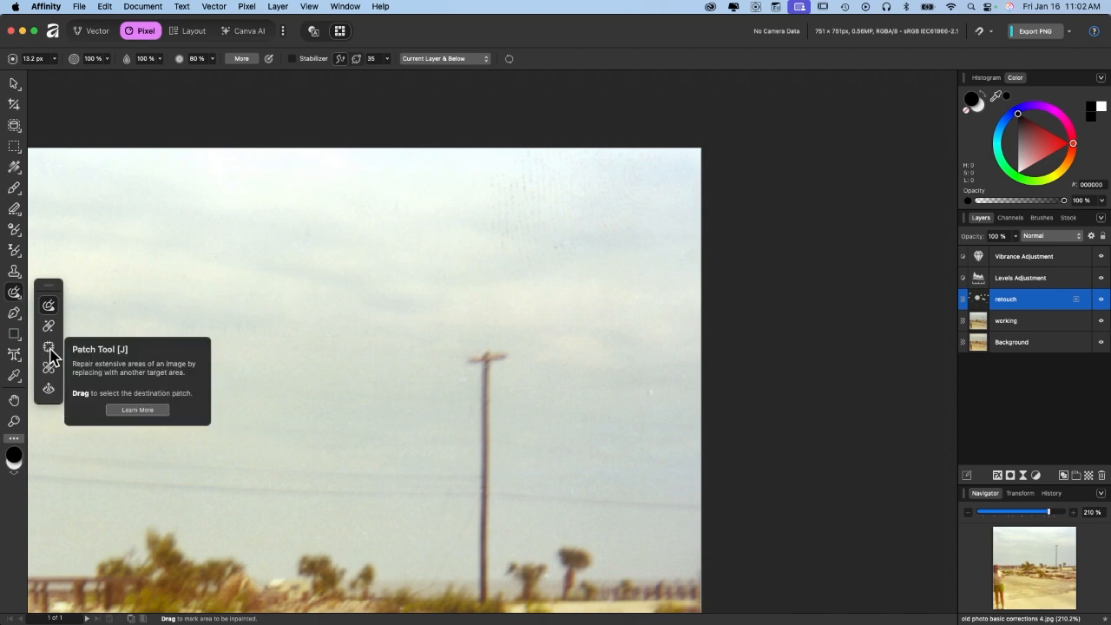
pyautogui.click(50, 351)
pyautogui.click(310, 59)
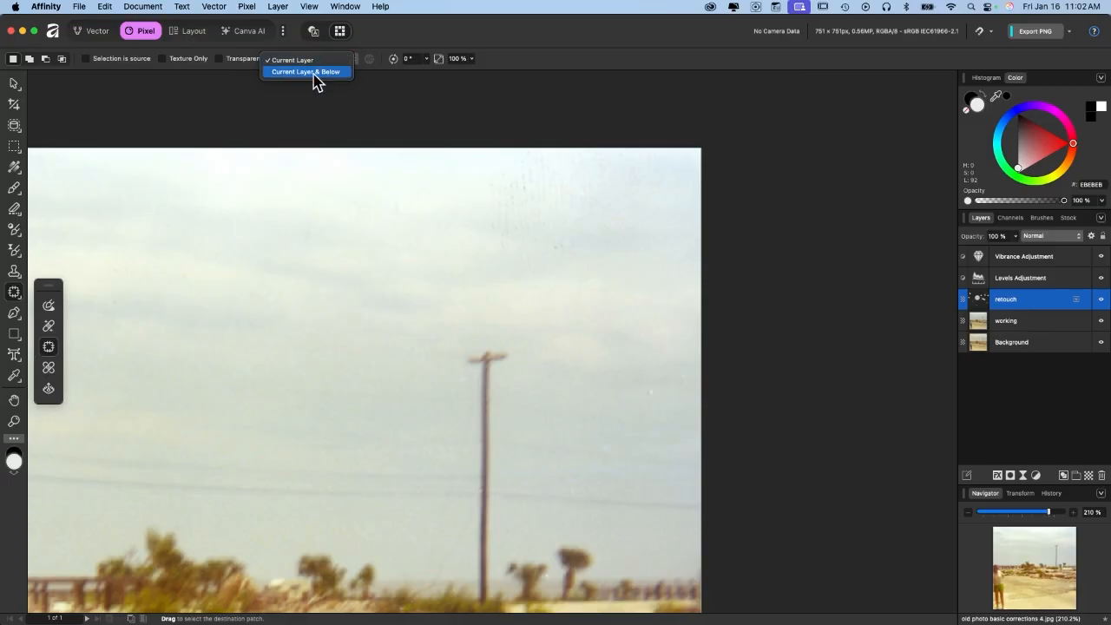
pyautogui.click(319, 76)
pyautogui.moveTo(463, 143)
pyautogui.mouseDown()
pyautogui.moveTo(585, 278)
pyautogui.moveTo(681, 327)
pyautogui.moveTo(813, 211)
pyautogui.moveTo(764, 141)
pyautogui.mouseUp()
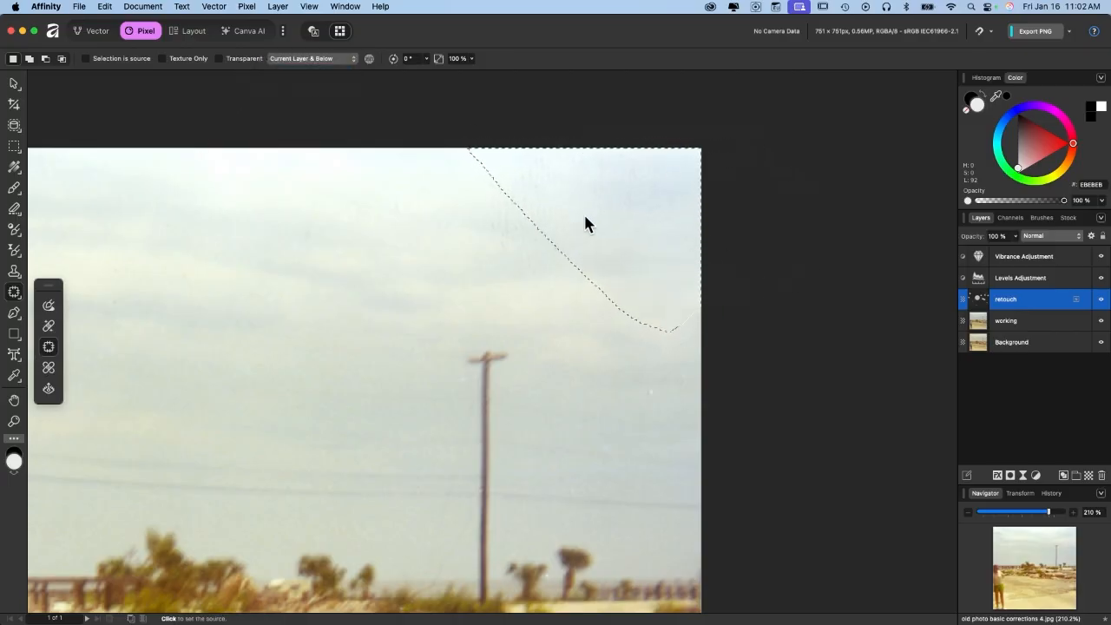
pyautogui.moveTo(408, 141)
pyautogui.mouseDown()
pyautogui.moveTo(506, 278)
pyautogui.moveTo(710, 320)
pyautogui.moveTo(793, 264)
pyautogui.moveTo(804, 184)
pyautogui.moveTo(758, 129)
pyautogui.mouseUp()
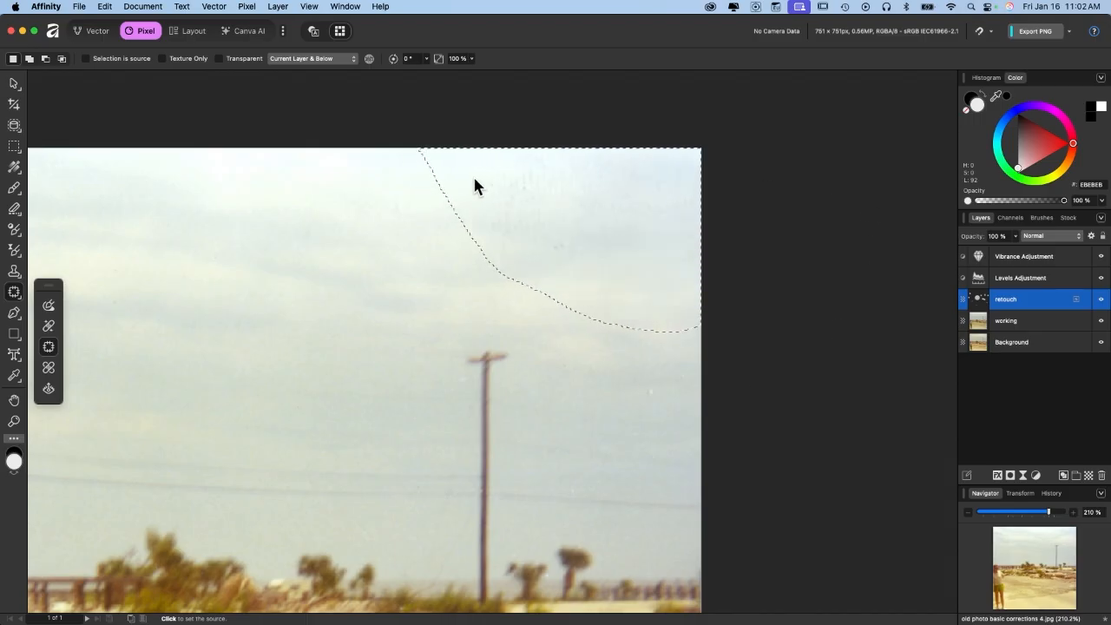
pyautogui.click(186, 258)
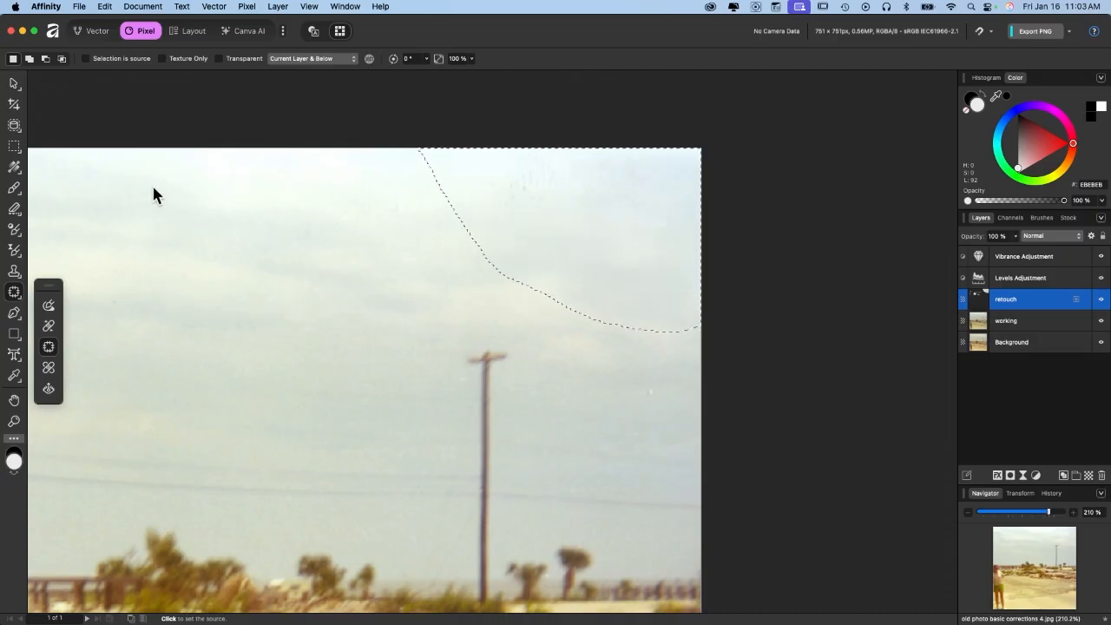
pyautogui.click(143, 260)
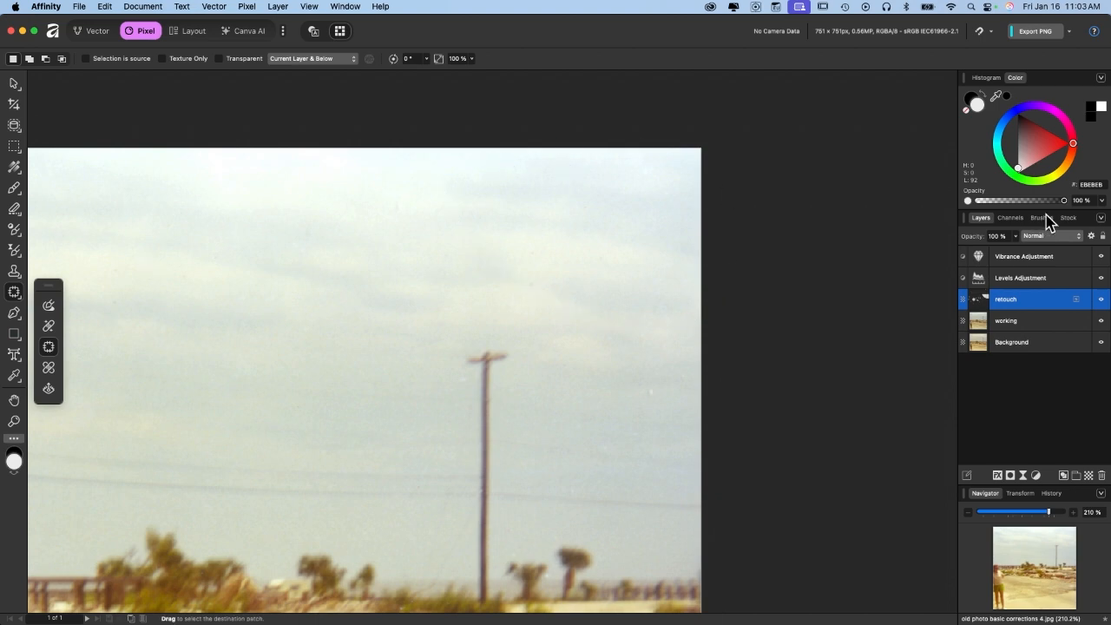
# - Compare the sky without the retouch layer, and the Background layer alone, against the full corrected photo
pyautogui.click(1101, 300)
pyautogui.click(1101, 299)
pyautogui.keyDown('alt'); pyautogui.click(1099, 342); pyautogui.keyUp('alt')
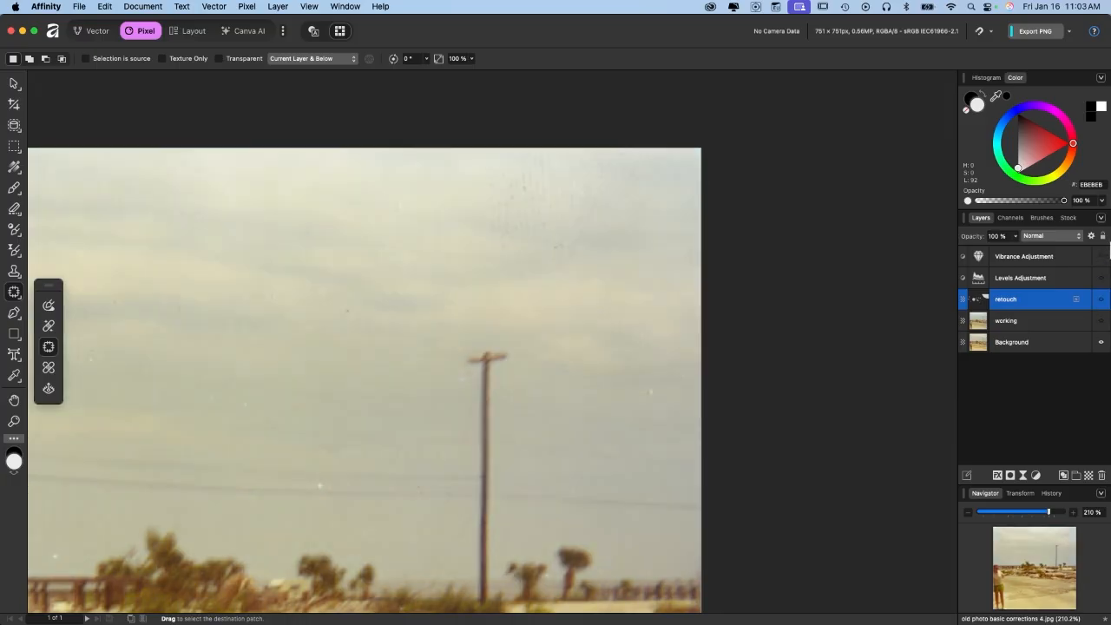
pyautogui.scroll(-2, 455, 326)
pyautogui.hscroll(-2, 442, 331)
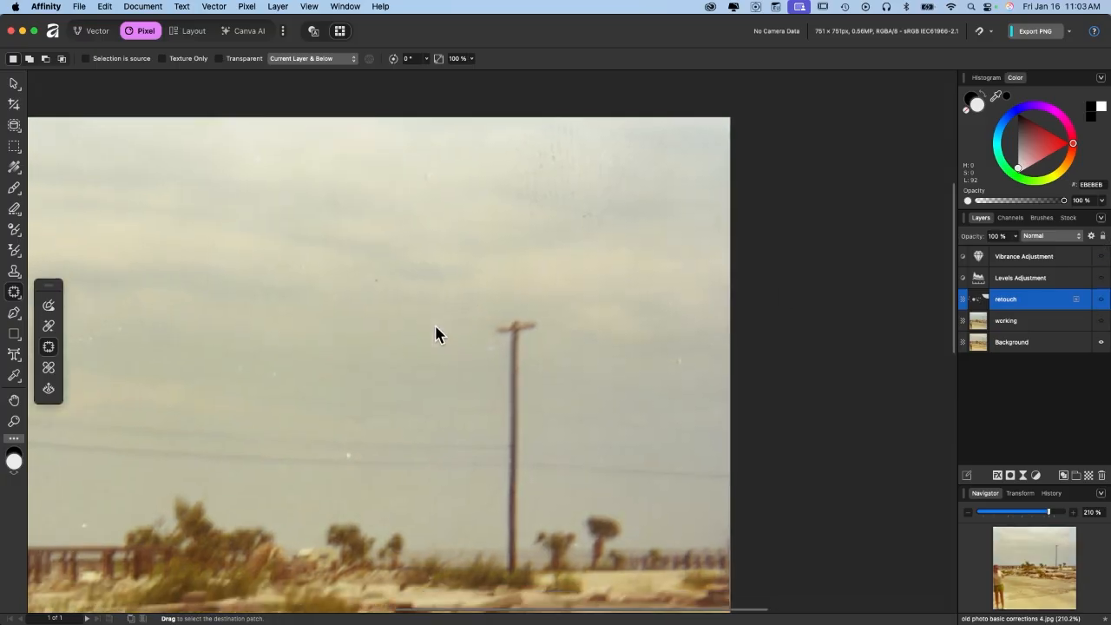
pyautogui.press('super+0')
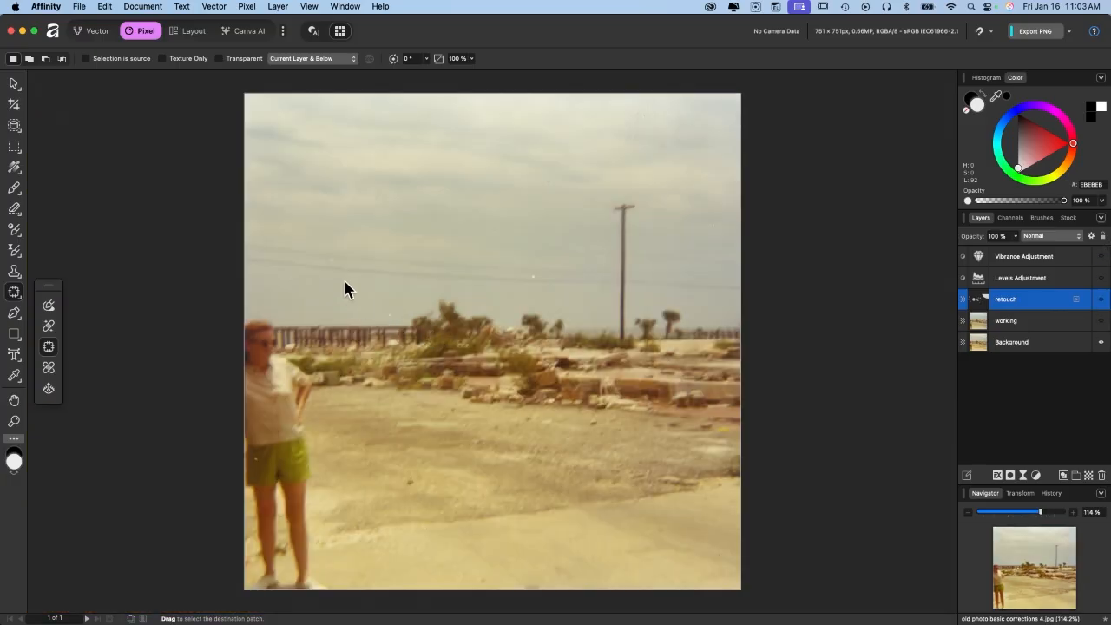
pyautogui.click(1102, 259)
pyautogui.click(1100, 320)
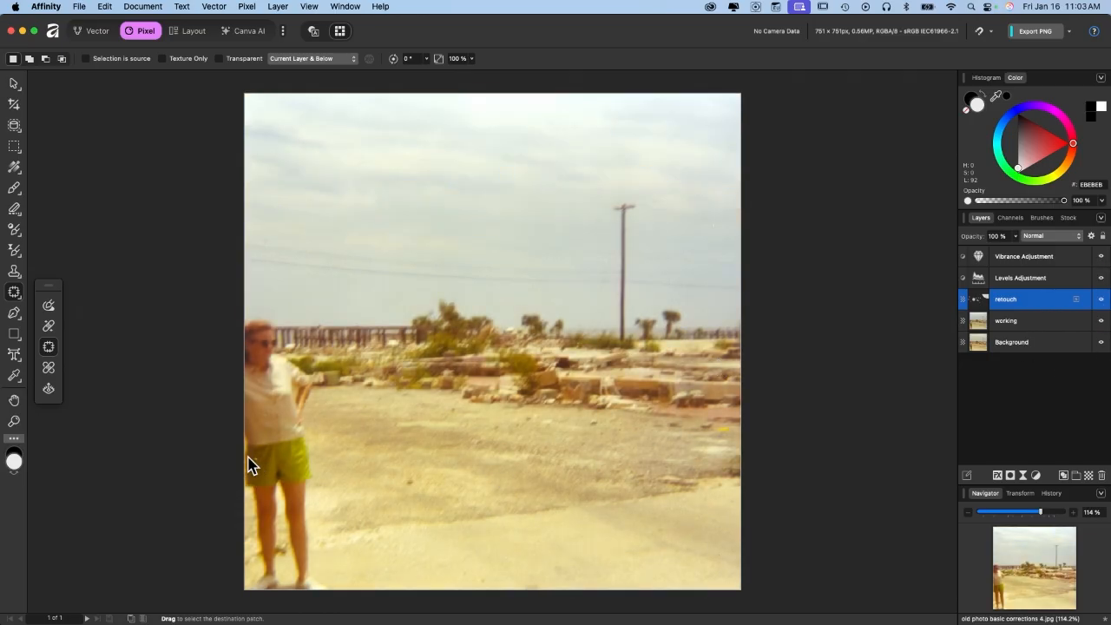
# - Inpaint the light speck on the woman's green shorts using the Inpainting Brush at 13.2 px
pyautogui.press('super+equal')
pyautogui.press('super+equal')
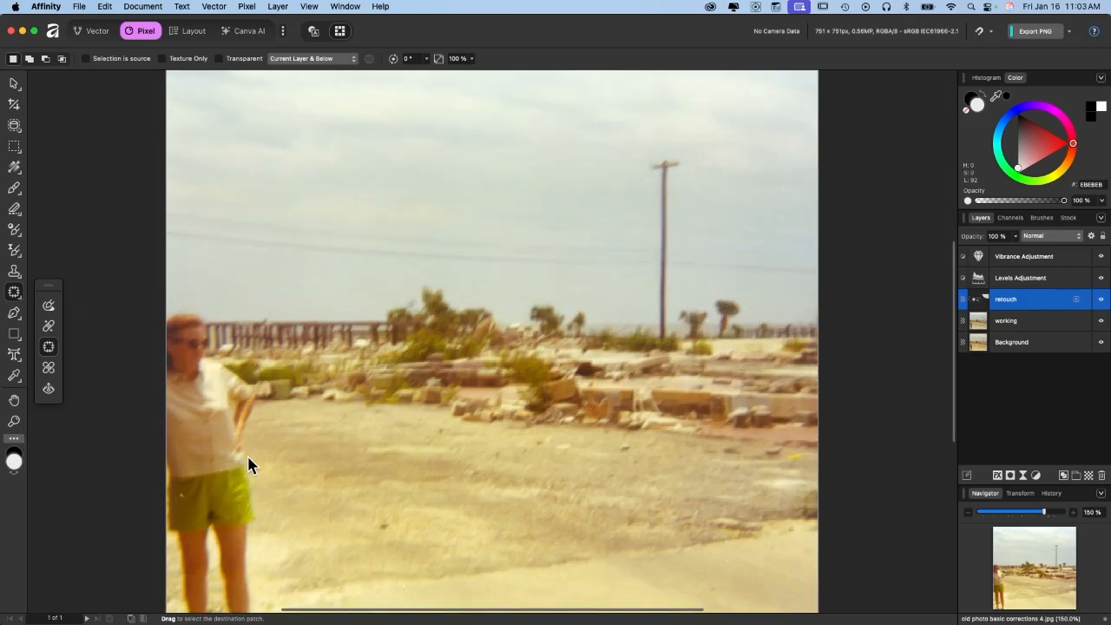
pyautogui.scroll(-1, 247, 455)
pyautogui.scroll(-3, 247, 456)
pyautogui.hscroll(-2, 247, 455)
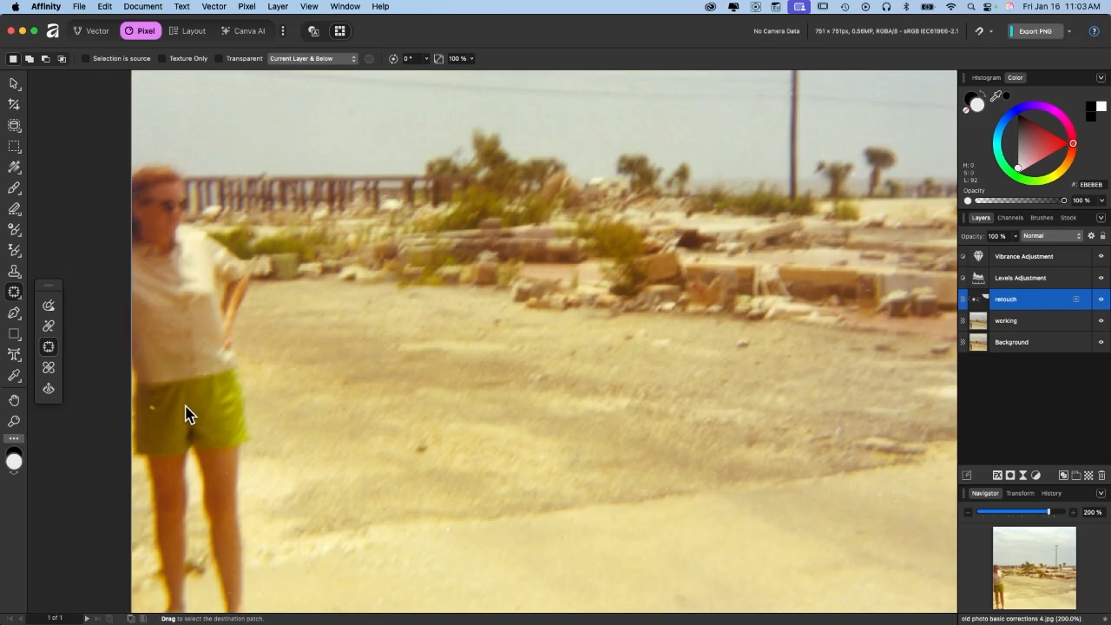
pyautogui.click(14, 423)
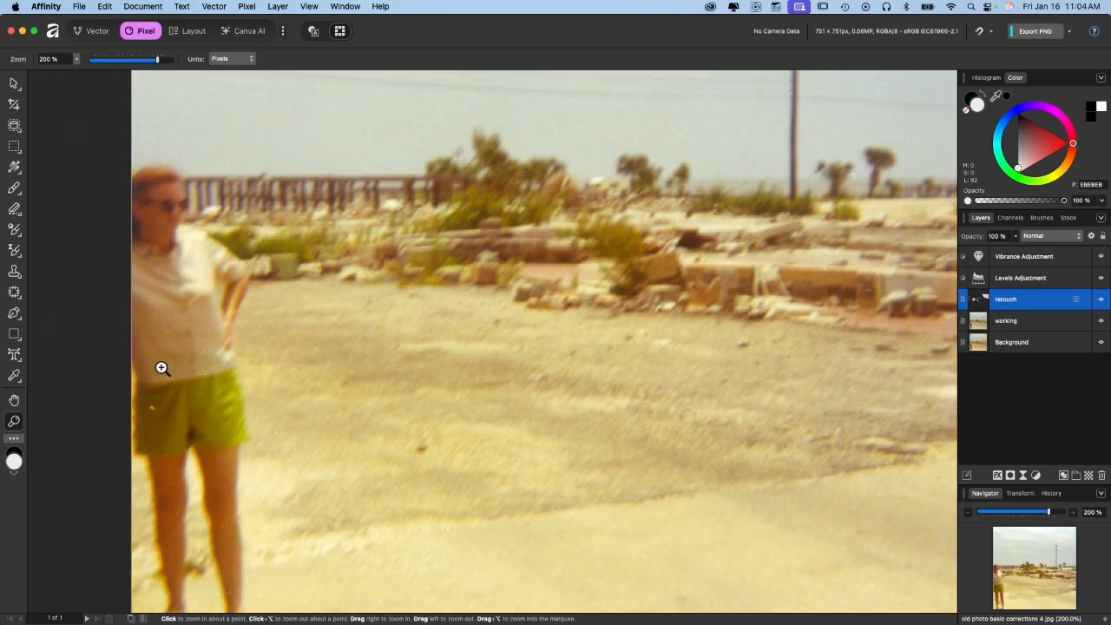
pyautogui.click(156, 406)
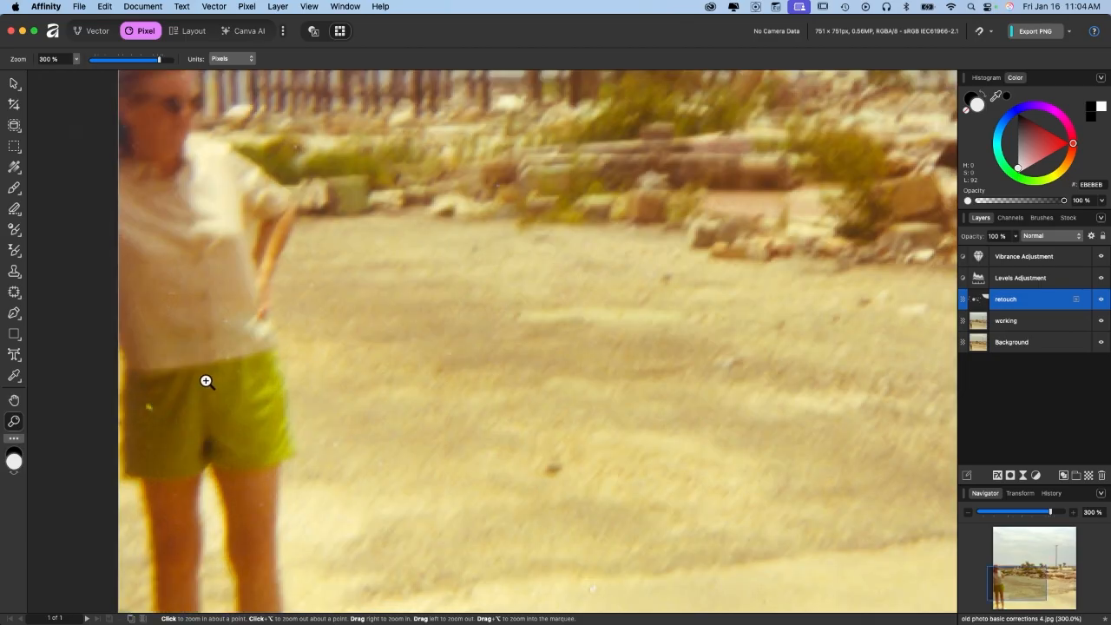
pyautogui.hscroll(3, 206, 380)
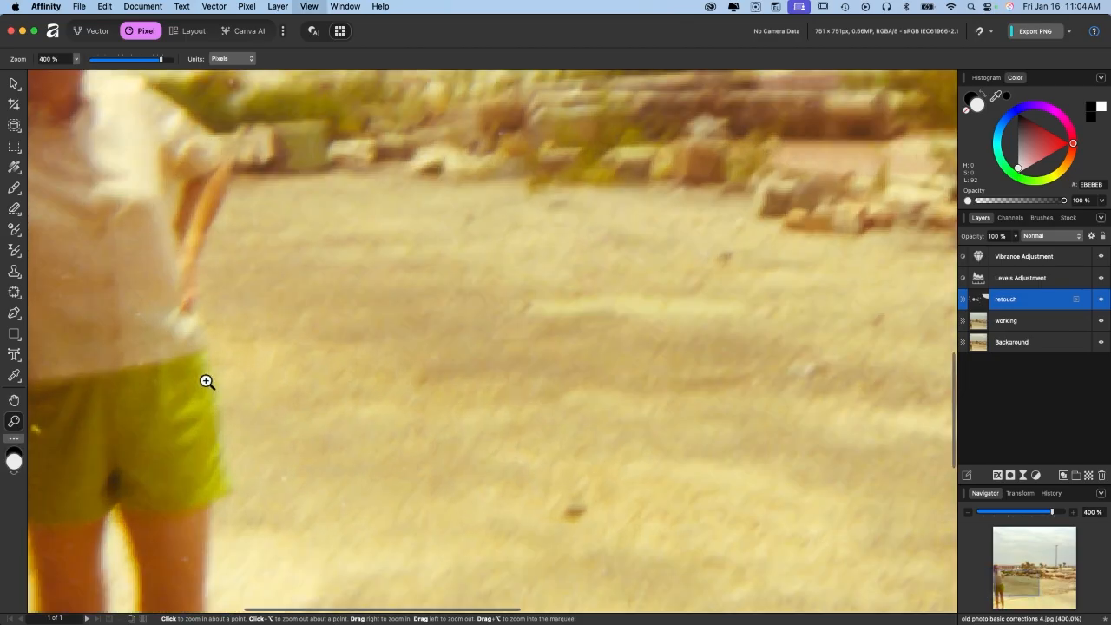
pyautogui.hscroll(-3, 205, 380)
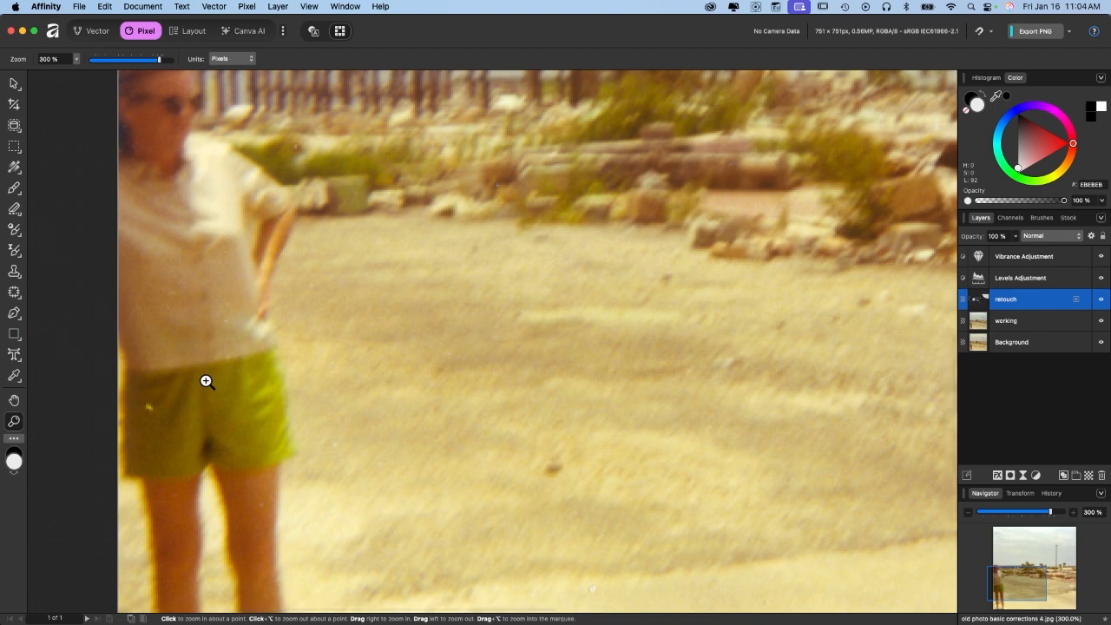
pyautogui.click(15, 295)
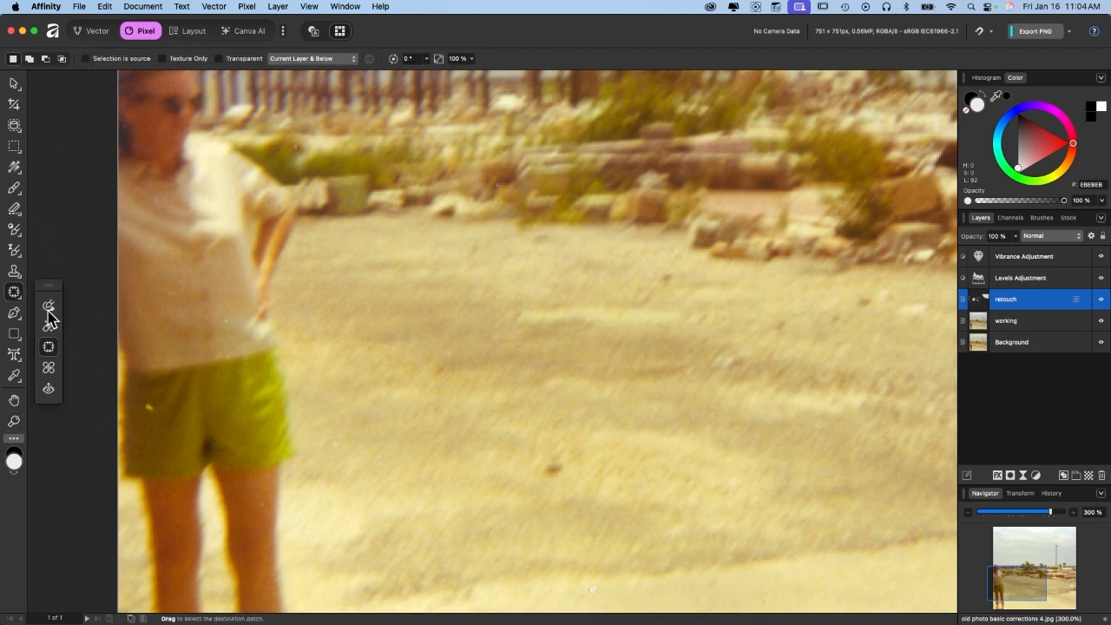
pyautogui.click(49, 307)
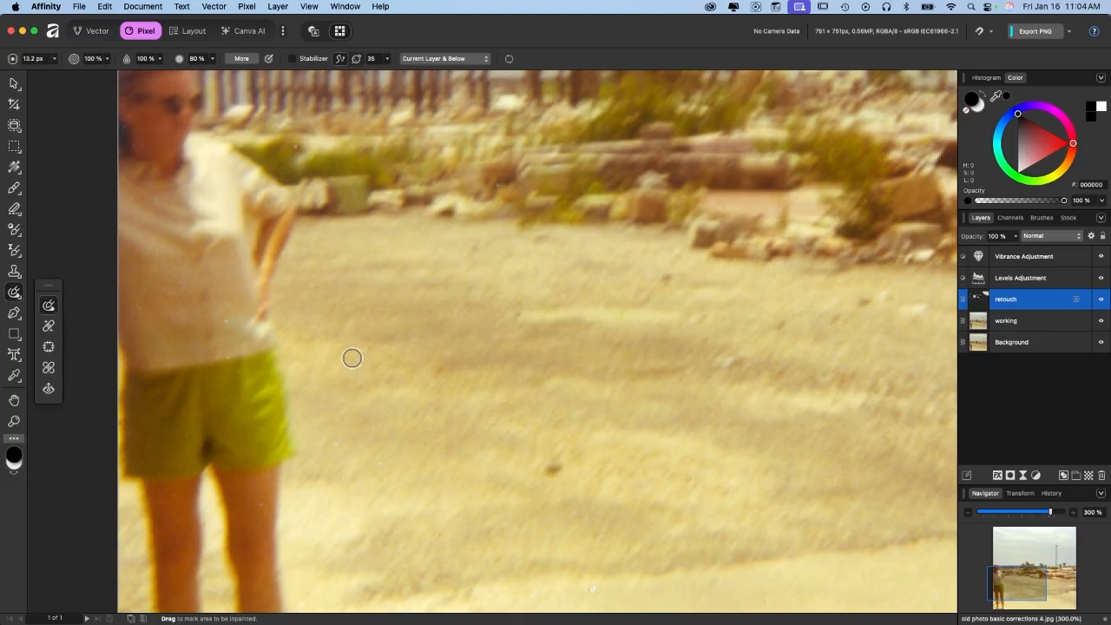
pyautogui.scroll(-5, 351, 357)
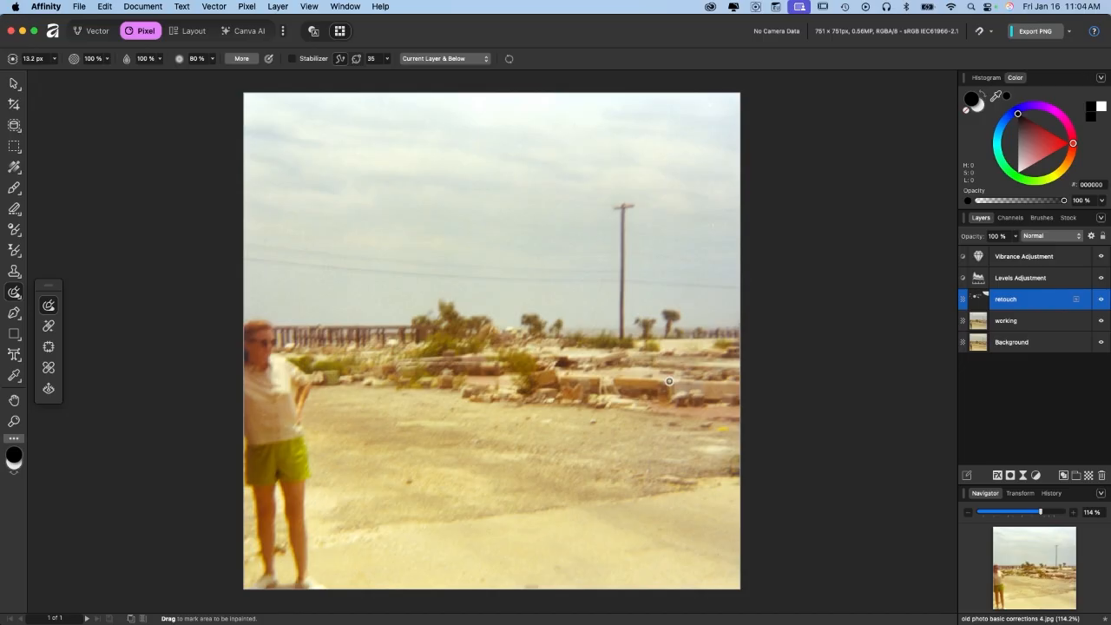
# - Compare the whole corrected photo against the Background layer alone, and restore the visibility of all layers
pyautogui.click(1100, 321)
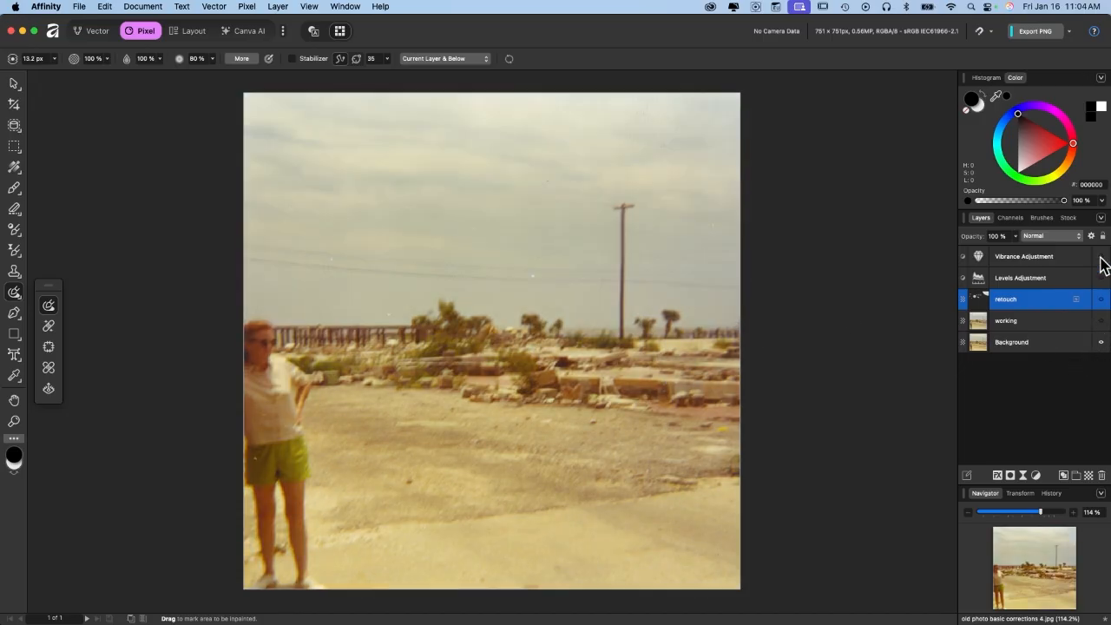
pyautogui.click(1100, 256)
pyautogui.click(1100, 277)
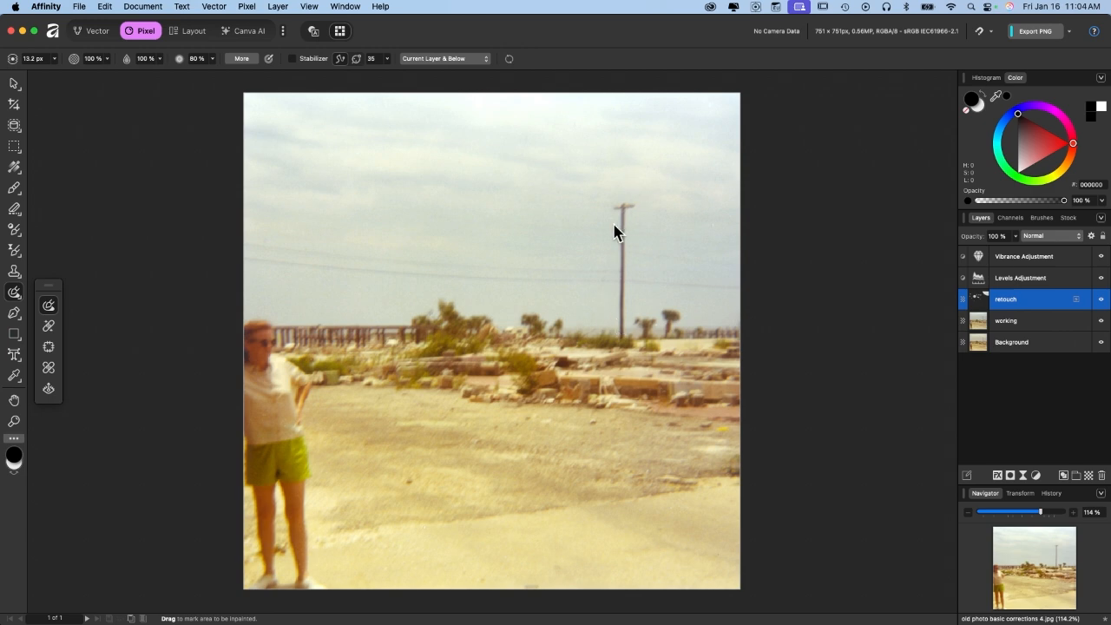
# - Enlarge the inpainting brush to 93.7 px and inpaint the utility pole and the power lines across the sky
pyautogui.press(']')
pyautogui.press(']')
pyautogui.press(']')
pyautogui.press(']')
pyautogui.press(']')
pyautogui.press(']')
pyautogui.press(']')
pyautogui.press(']')
pyautogui.press(']')
pyautogui.moveTo(621, 216); pyautogui.dragTo(622, 316)
pyautogui.moveTo(734, 290)
pyautogui.mouseDown()
pyautogui.moveTo(669, 261)
pyautogui.moveTo(461, 273)
pyautogui.mouseUp()
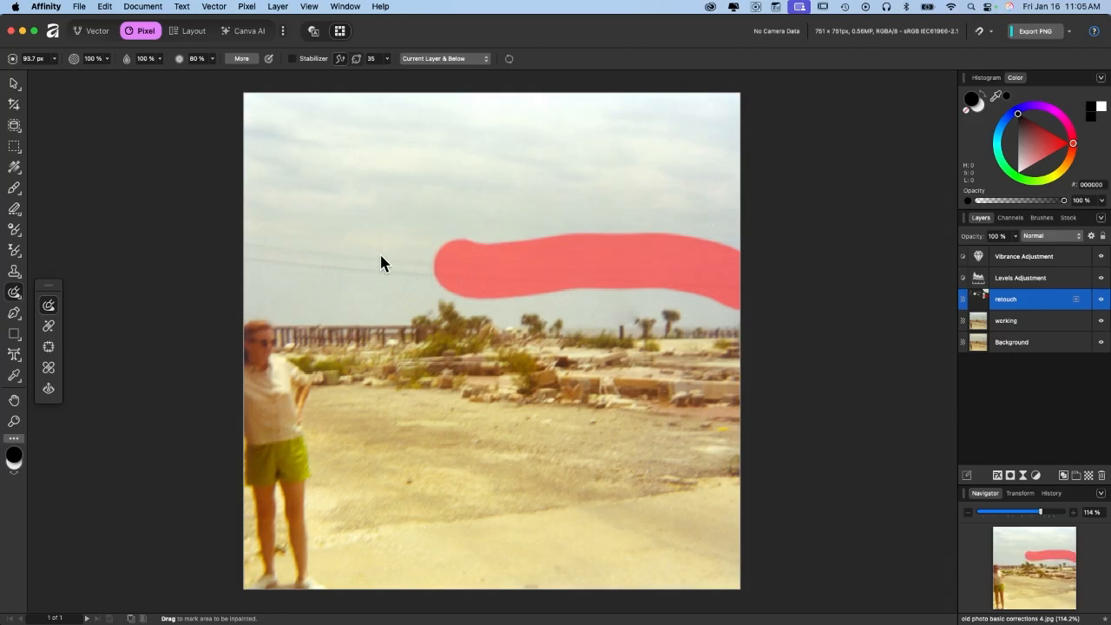
pyautogui.moveTo(255, 250); pyautogui.dragTo(647, 271)
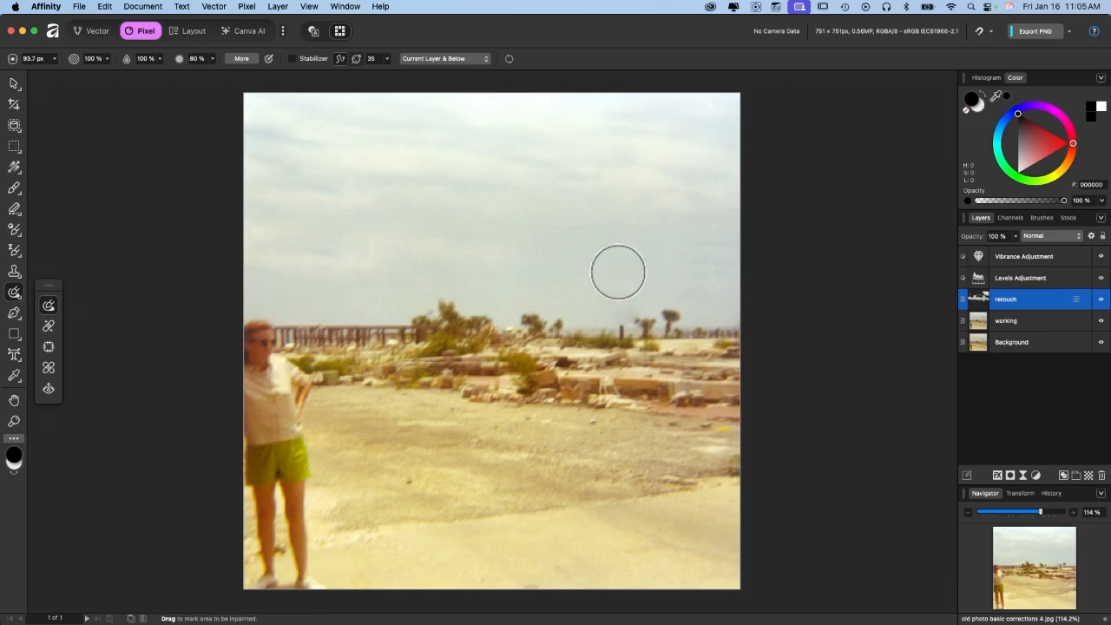
# - Reduce the inpainting brush to 21.7 px and inpaint the leftover pole stub at the horizon and the artifacts beside the tree
pyautogui.scroll(5, 618, 271)
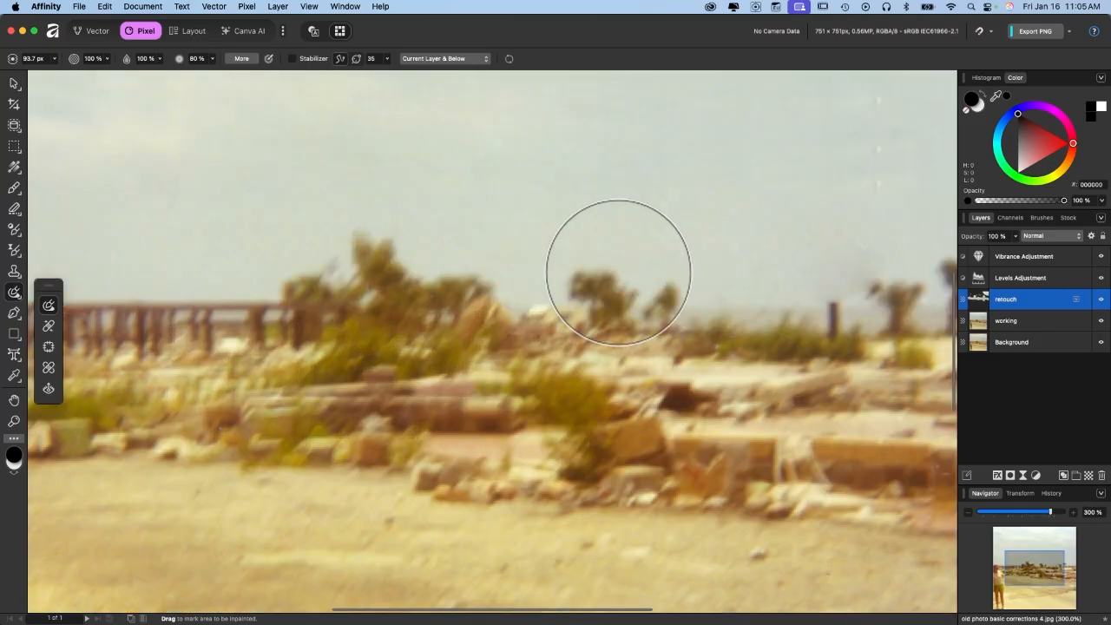
pyautogui.hscroll(5, 618, 272)
pyautogui.press('[')
pyautogui.press('[')
pyautogui.press('[')
pyautogui.press('[')
pyautogui.press('[')
pyautogui.press('[')
pyautogui.press('[')
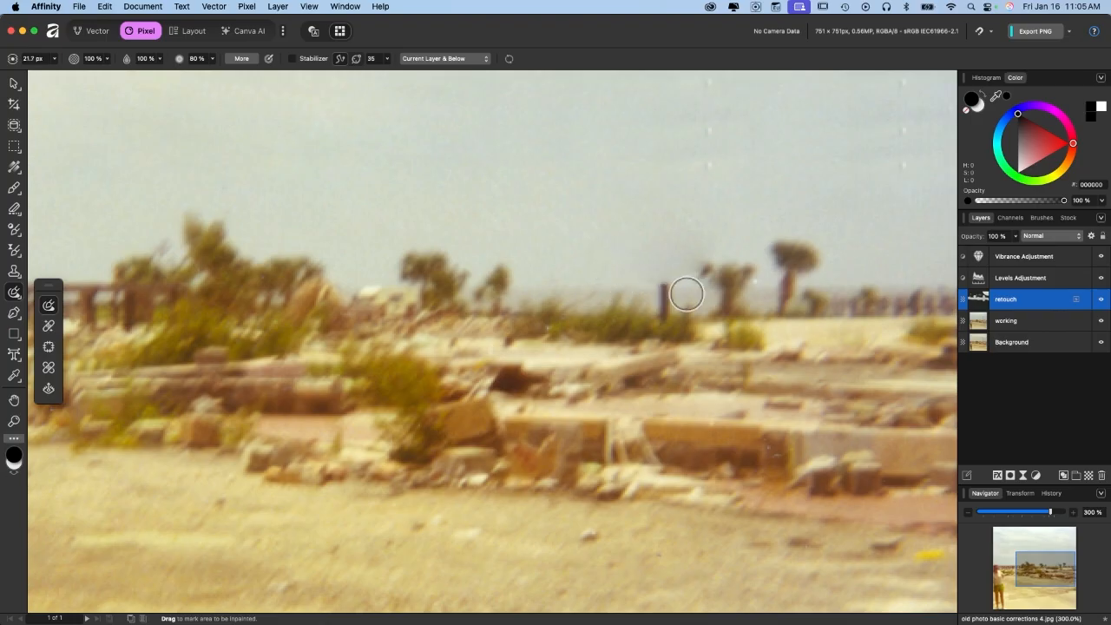
pyautogui.moveTo(664, 297); pyautogui.dragTo(699, 264)
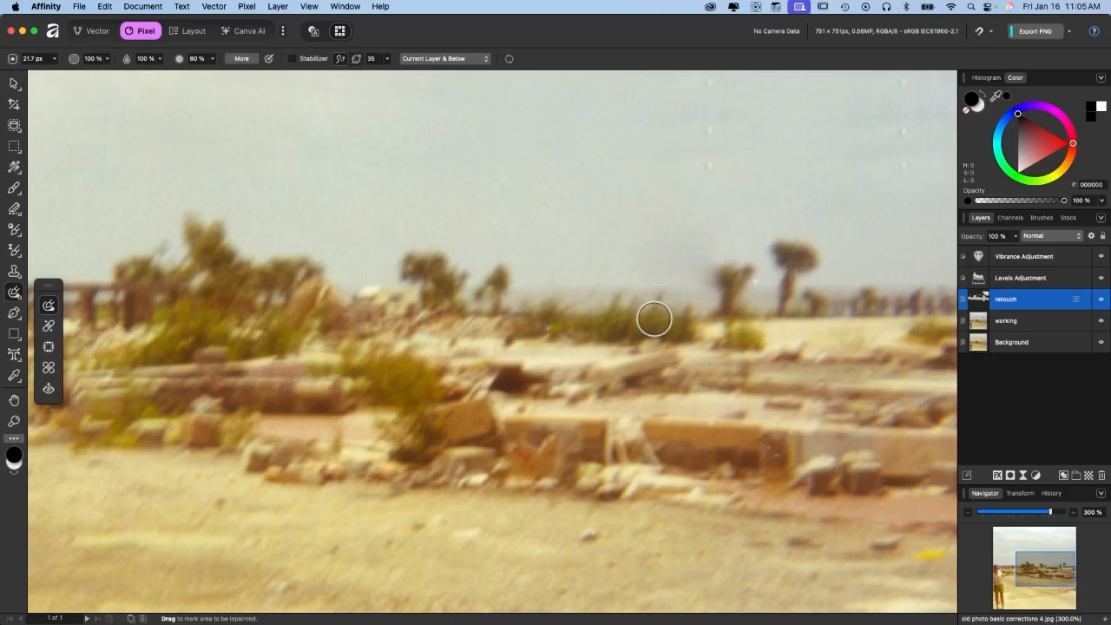
# - Compare the whole photo with the retouch layer hidden and shown
pyautogui.press('super+0')
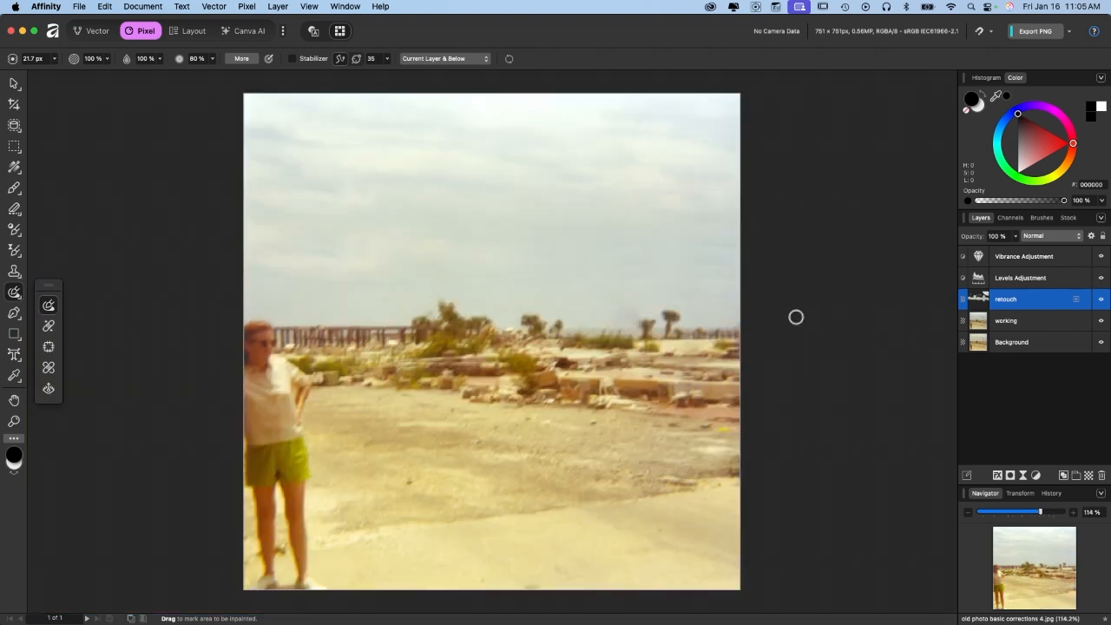
pyautogui.click(1100, 298)
pyautogui.click(1100, 299)
# - Sharpen the working layer with an Unsharp Mask, using a small radius and a factor of 0.18
pyautogui.click(970, 324)
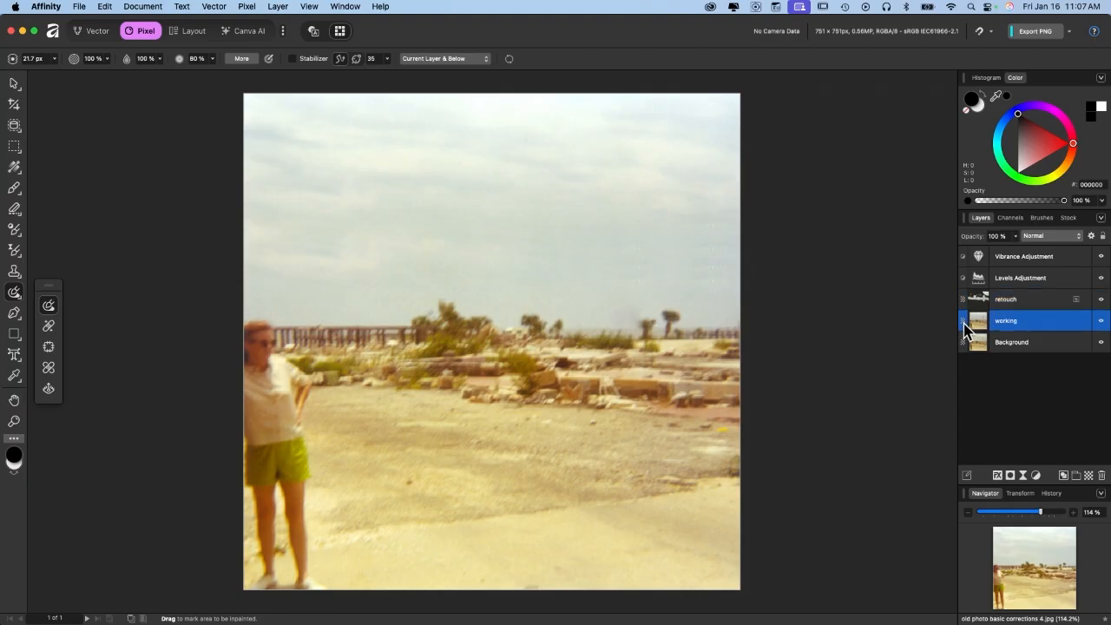
pyautogui.click(245, 7)
pyautogui.moveTo(243, 29)
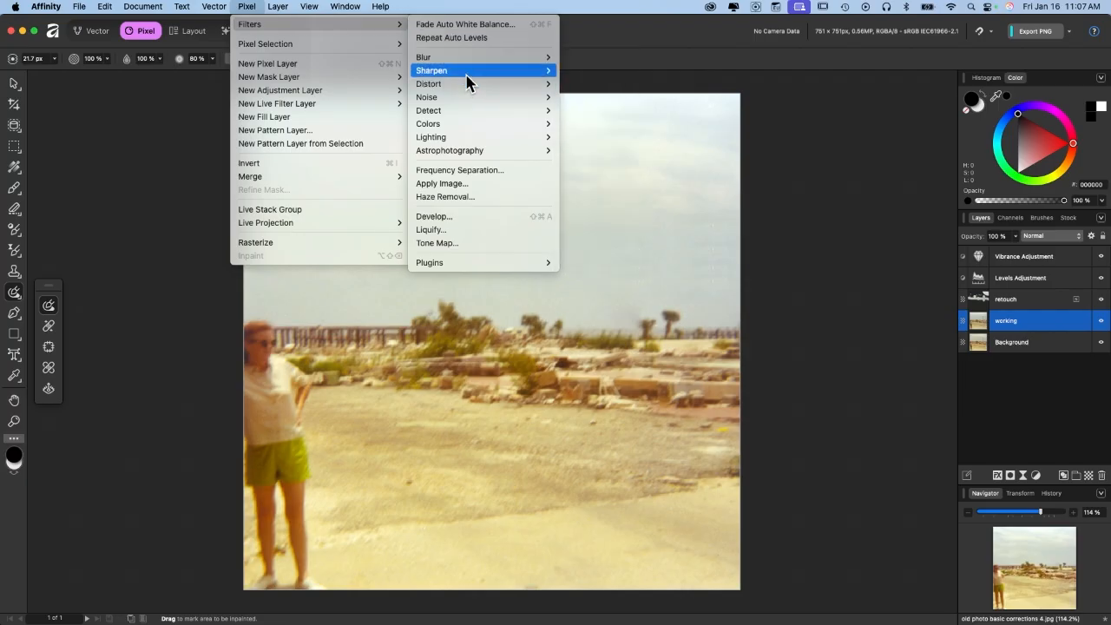
pyautogui.moveTo(460, 78)
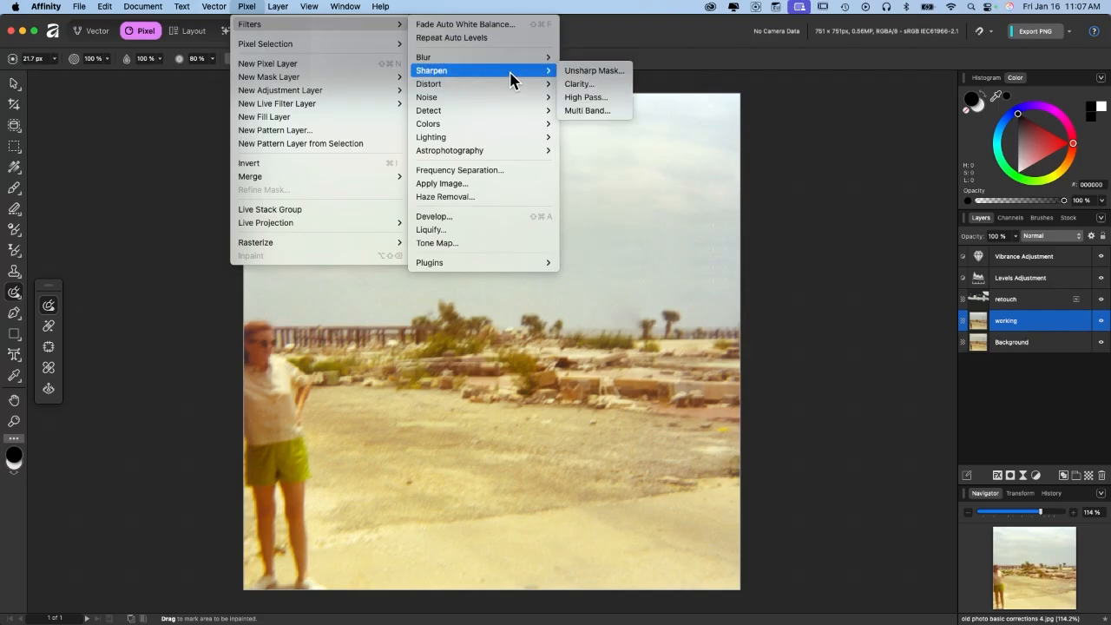
pyautogui.click(589, 74)
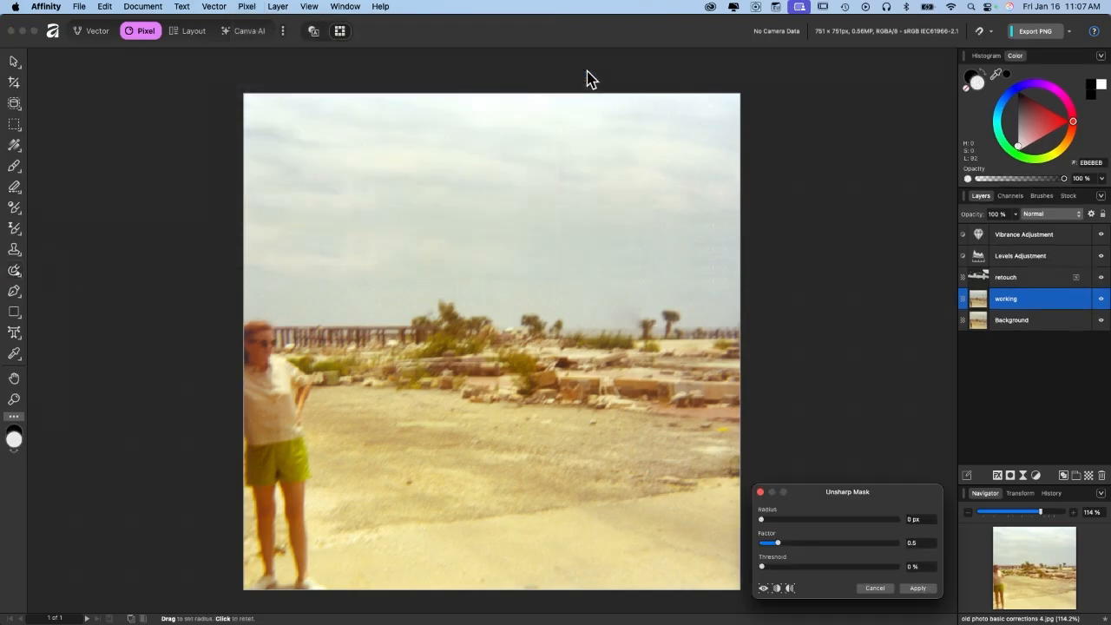
pyautogui.moveTo(762, 519); pyautogui.dragTo(683, 599)
pyautogui.moveTo(770, 518); pyautogui.dragTo(928, 513)
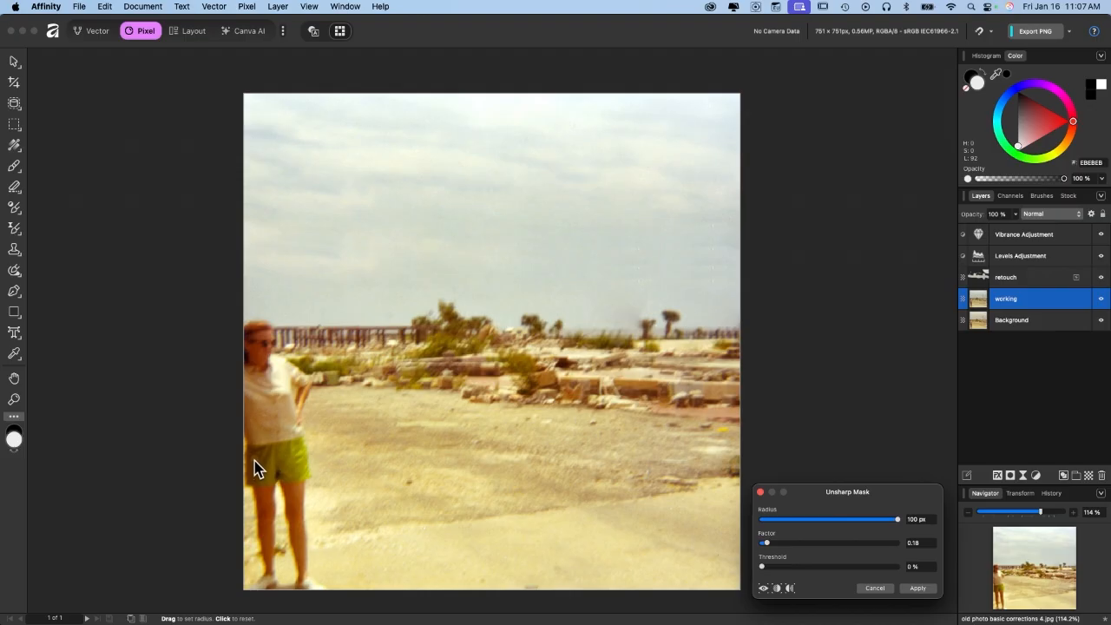
pyautogui.click(775, 519)
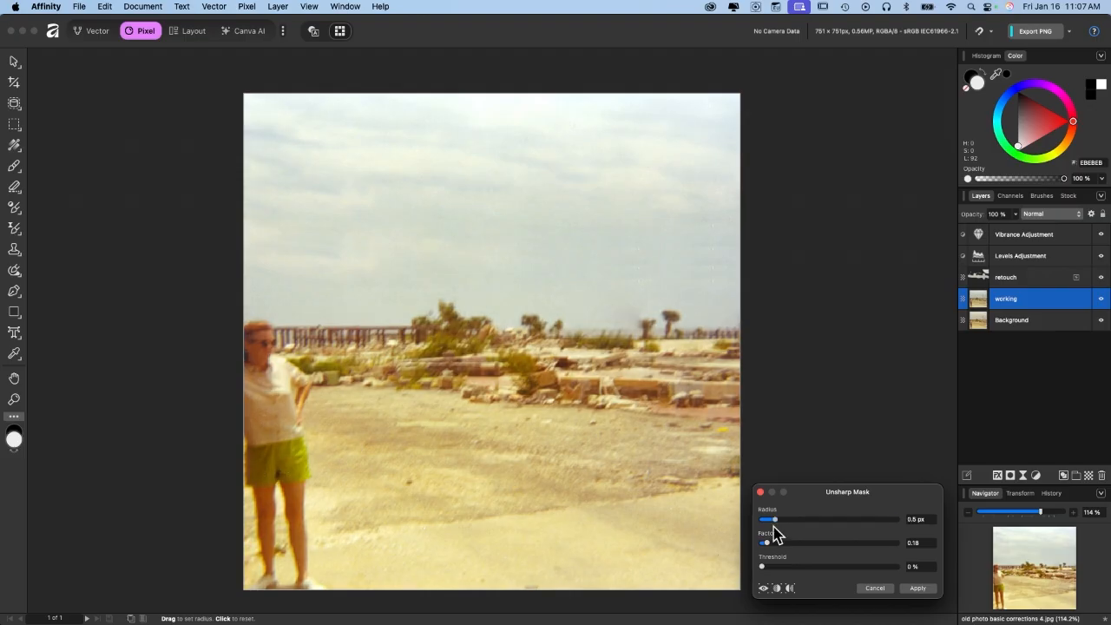
pyautogui.moveTo(775, 526); pyautogui.dragTo(790, 530)
pyautogui.click(917, 588)
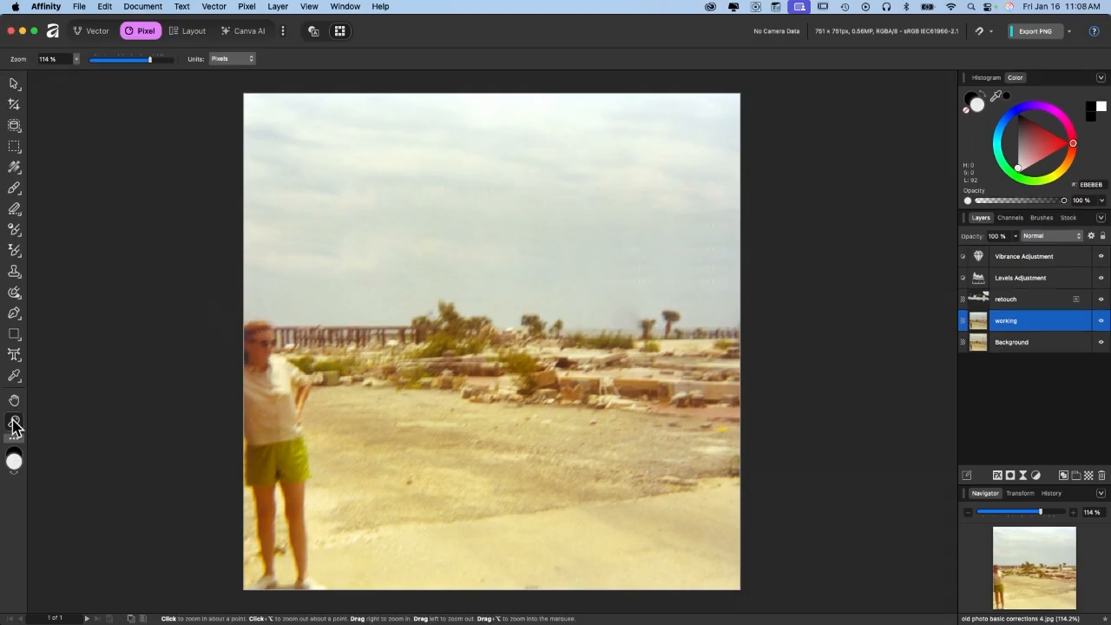
# - Inspect the sharpening on the woman and the ruins at 200 %, and return to the whole photo
pyautogui.click(287, 374)
pyautogui.click(288, 375)
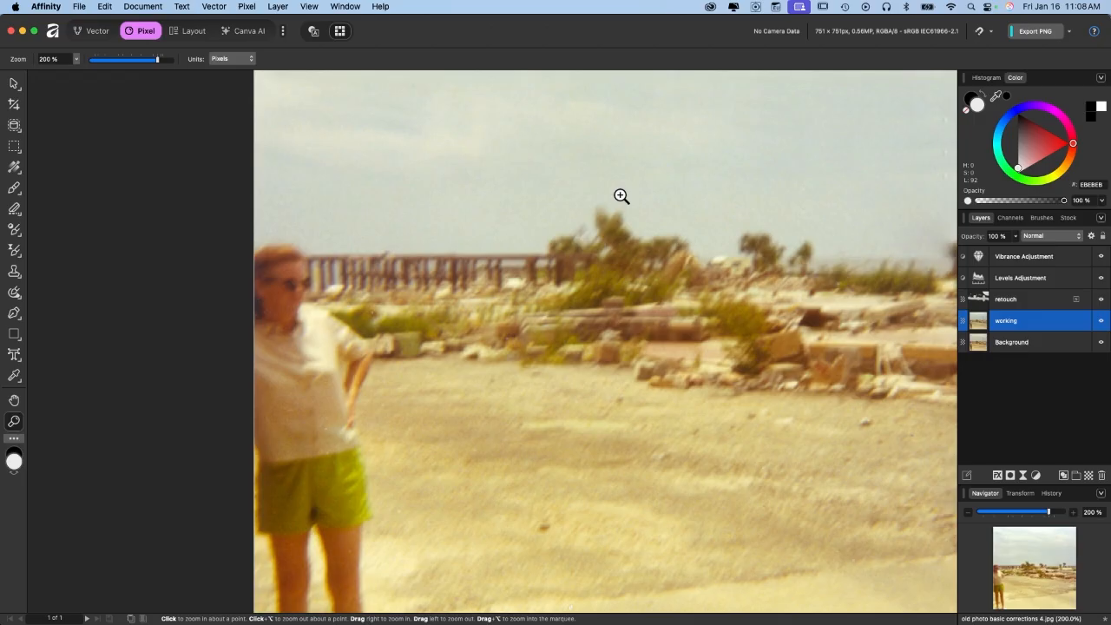
pyautogui.press('super+0')
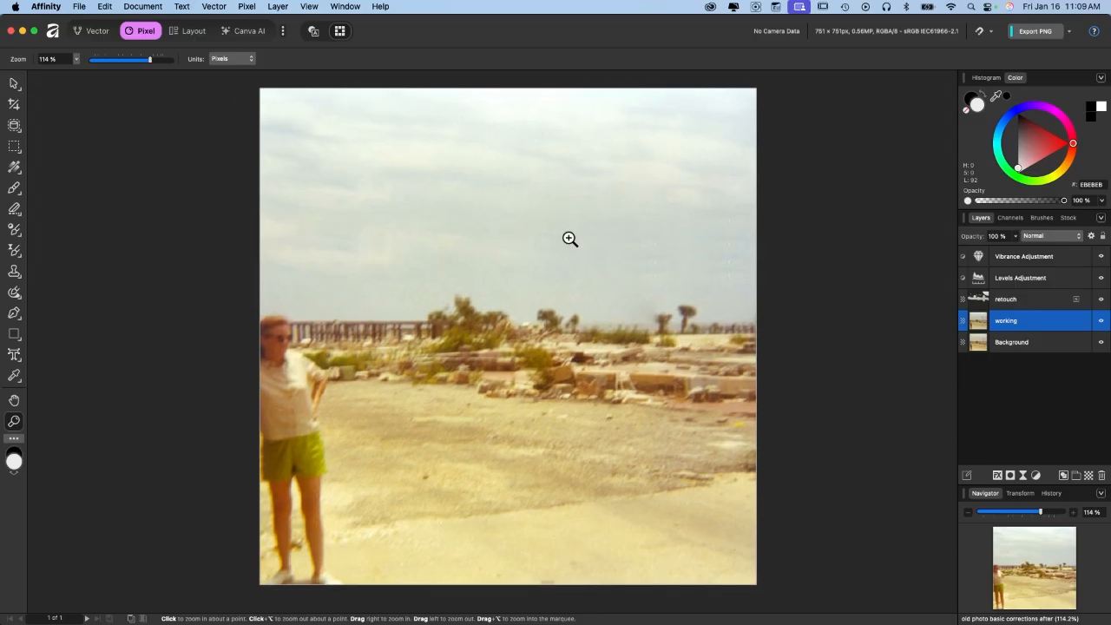
# - Prepare an export of the whole document with the JPEG (Best quality) preset
pyautogui.click(79, 6)
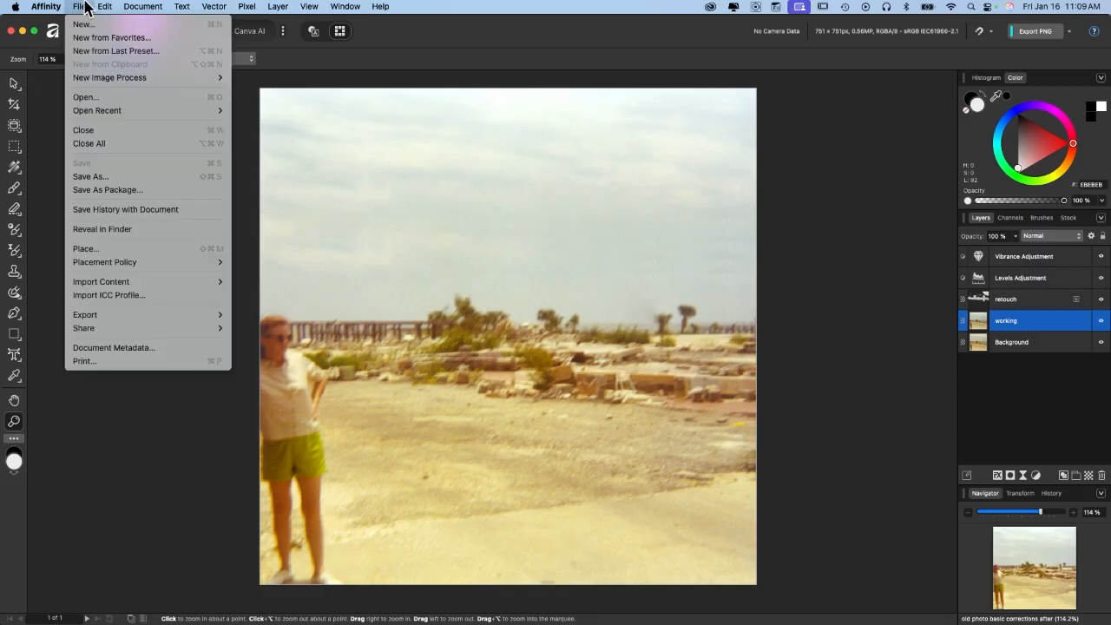
pyautogui.moveTo(111, 317)
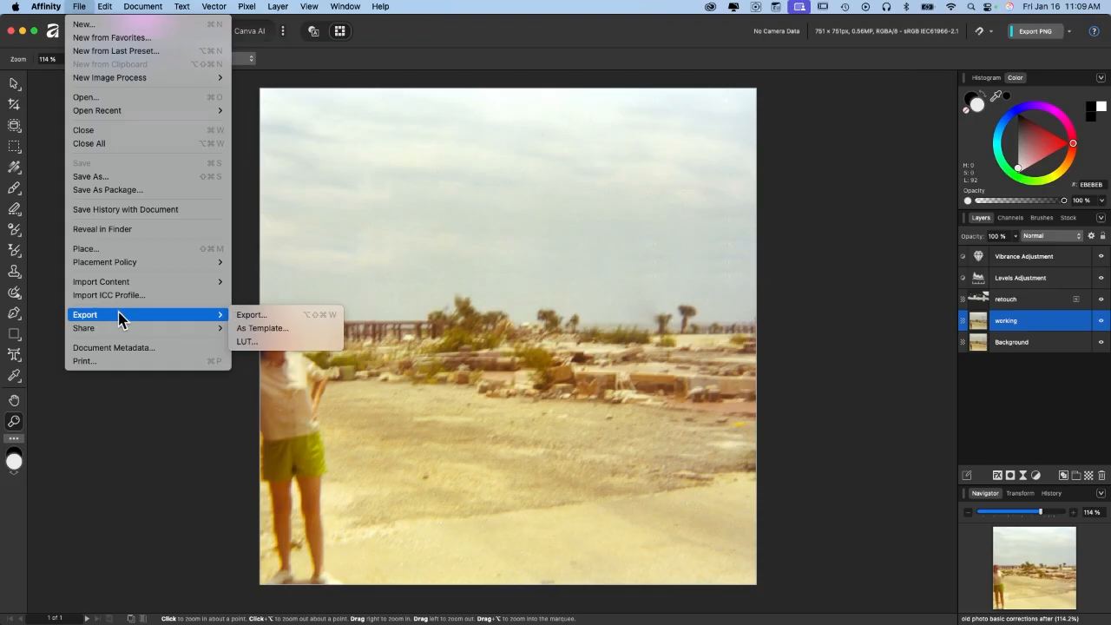
pyautogui.click(271, 317)
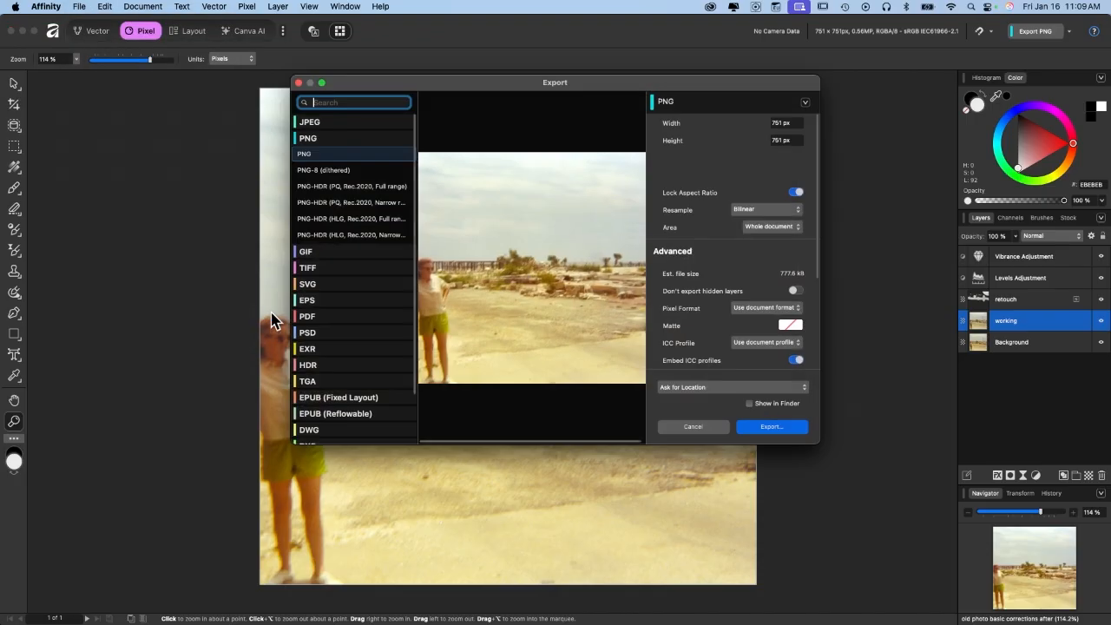
pyautogui.click(314, 127)
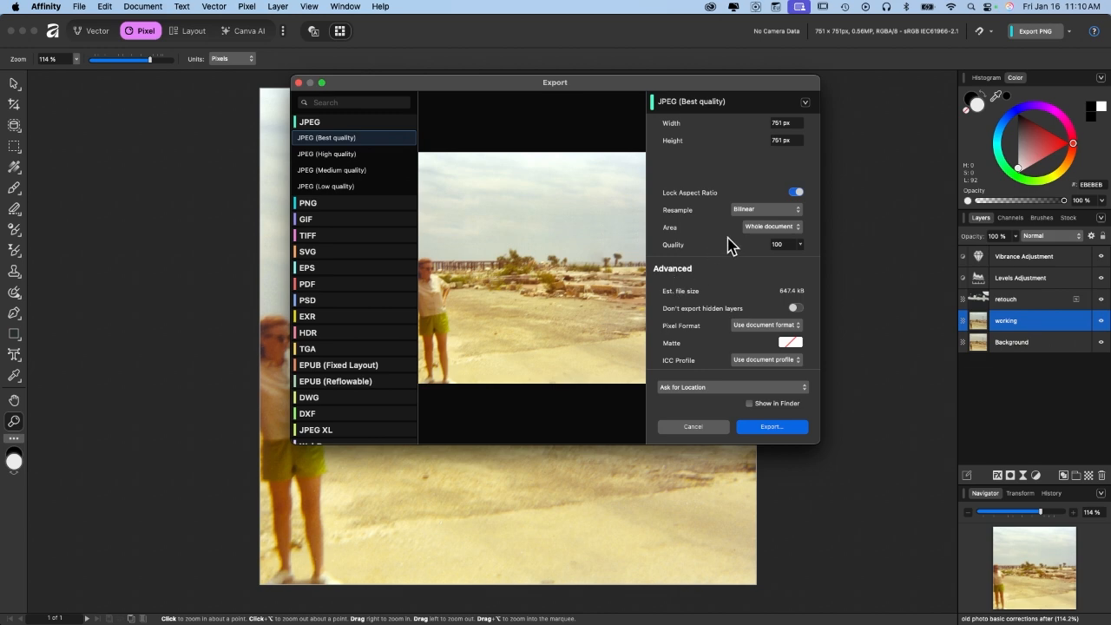
pyautogui.scroll(-5, 727, 243)
# - Export the JPEG to the Desktop, with the family's surname in place of "old" in the file name "old photo basic corrections after"
pyautogui.click(771, 426)
pyautogui.click(532, 141)
pyautogui.write('darker photo basic corrections after')
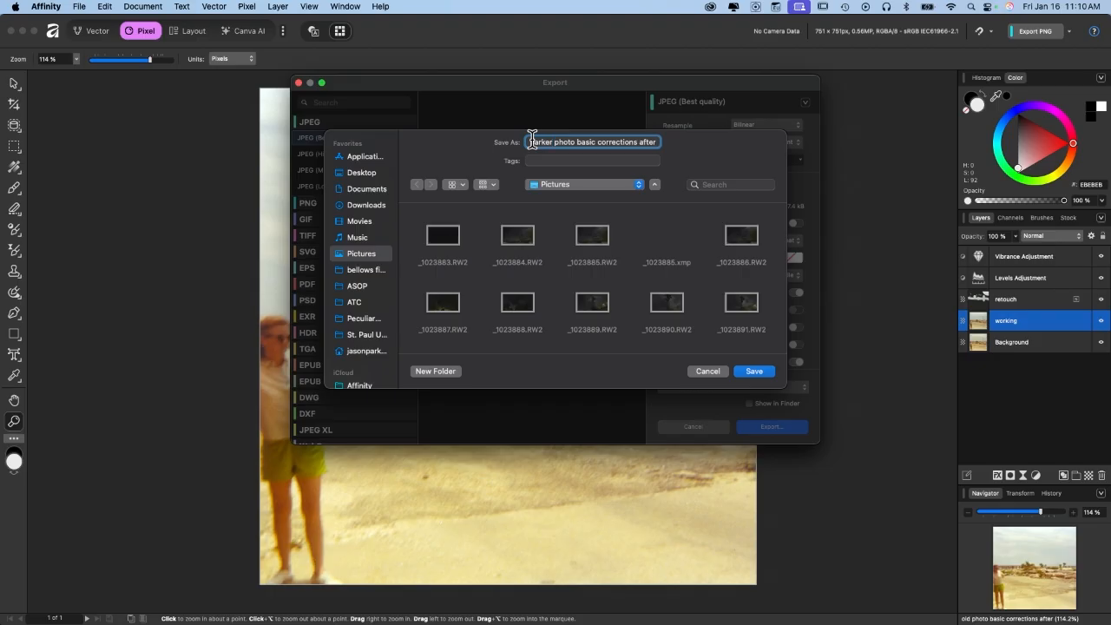
pyautogui.click(359, 173)
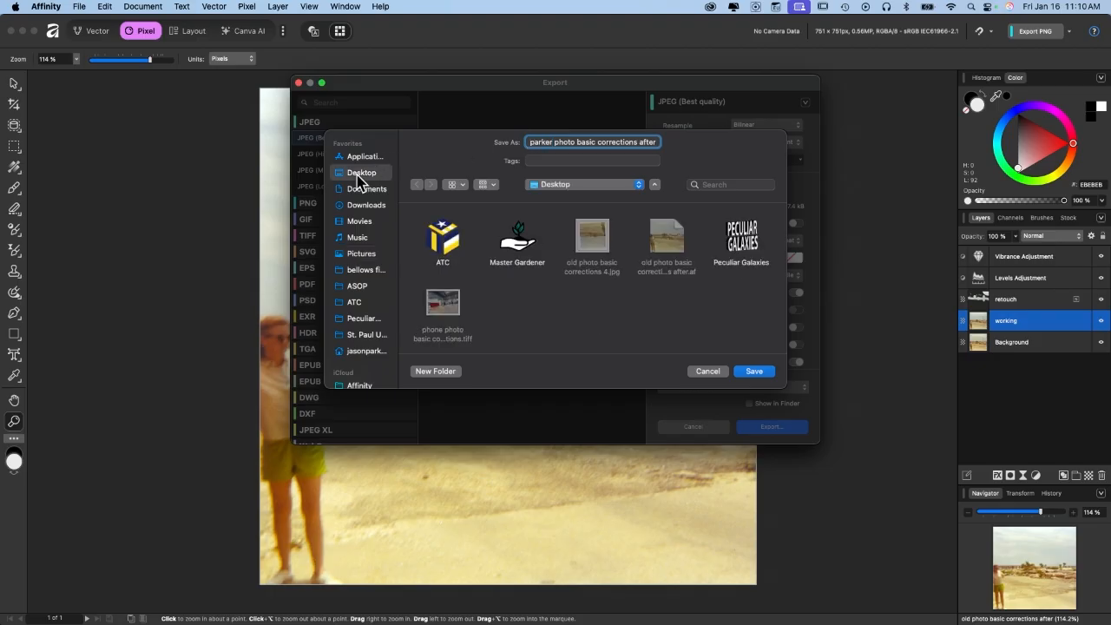
pyautogui.click(753, 373)
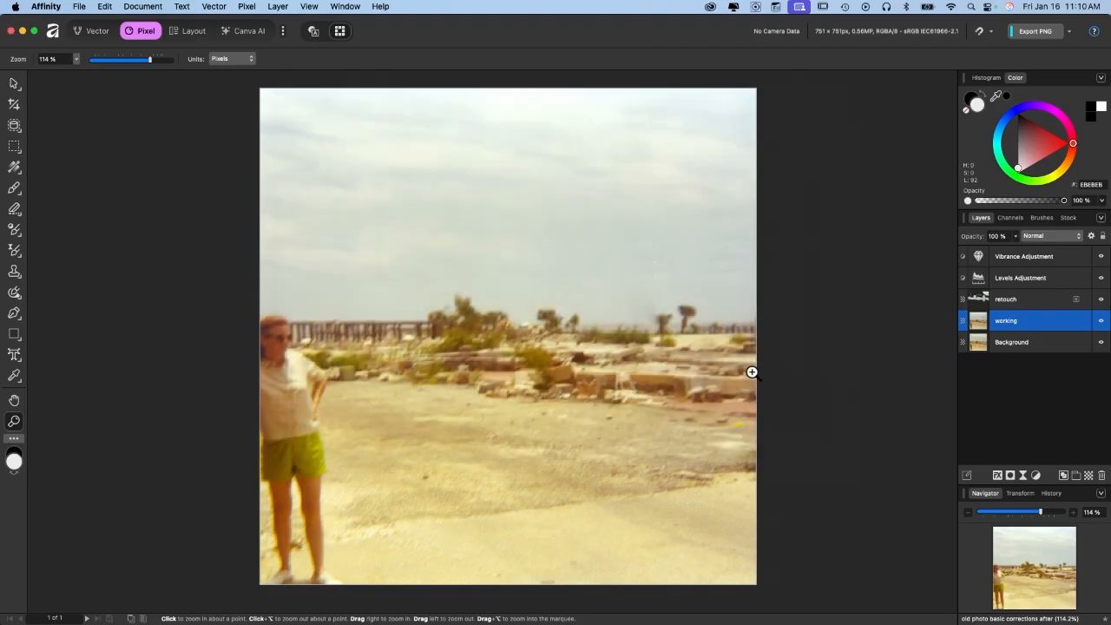
# - Prepare another export of the corrected photo with the PDF (for print) preset
pyautogui.click(79, 6)
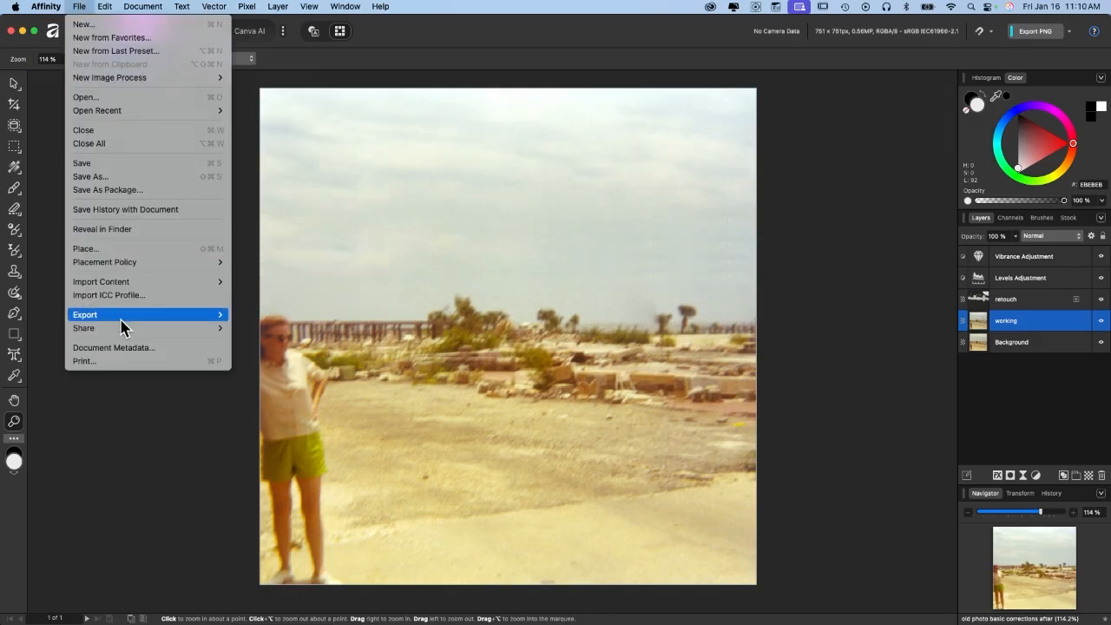
pyautogui.moveTo(124, 315)
pyautogui.click(283, 315)
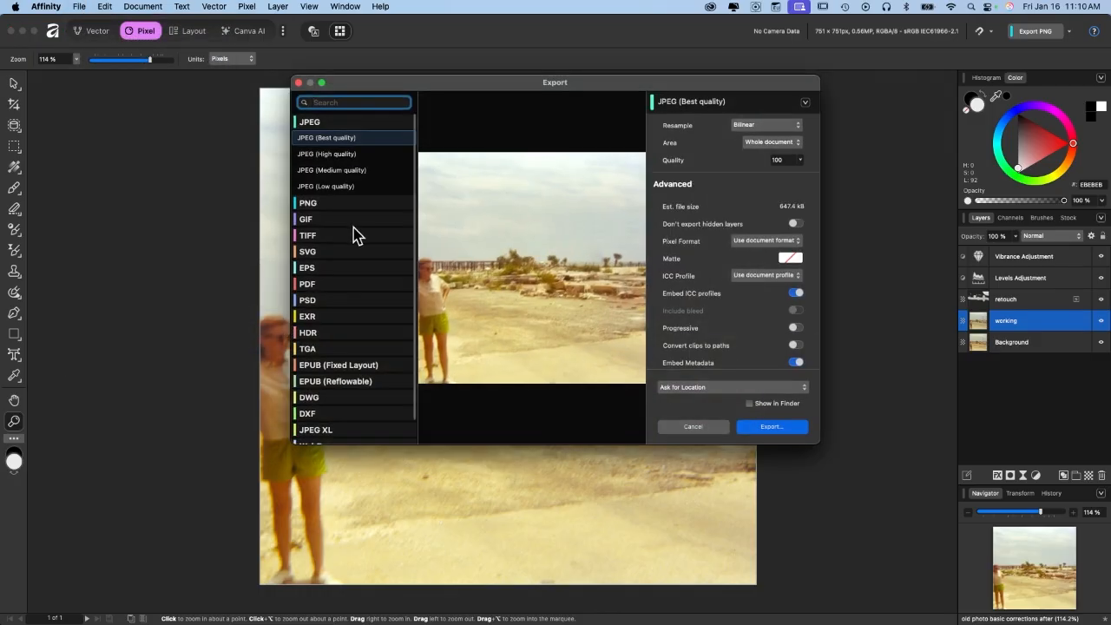
pyautogui.click(326, 284)
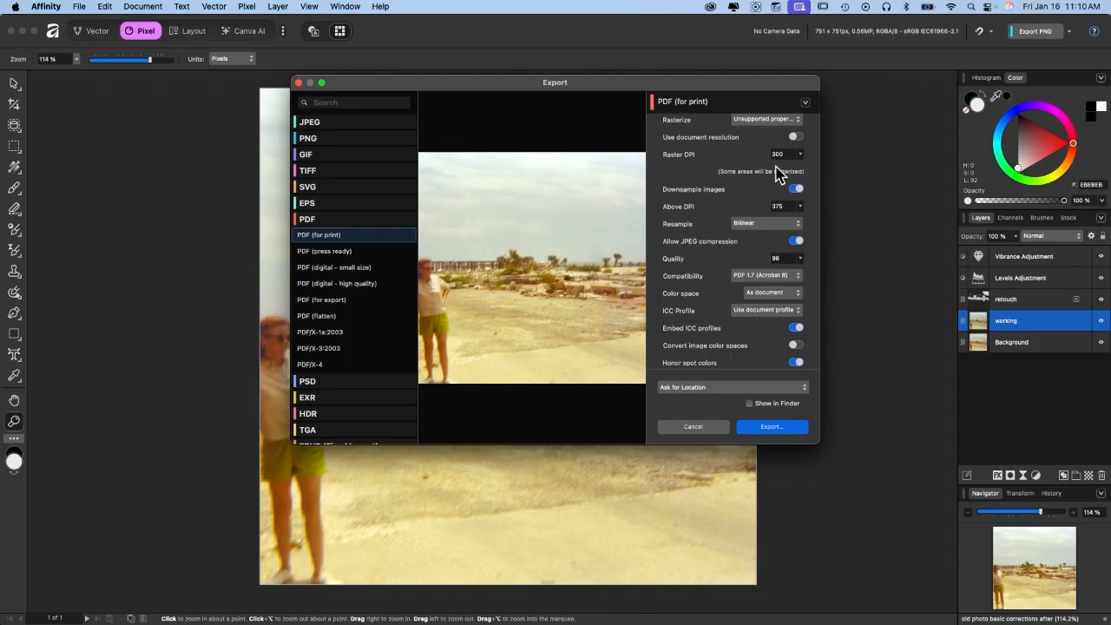
# - Export the PDF to the Desktop, replacing "old" in the file name with the family's surname
pyautogui.click(778, 433)
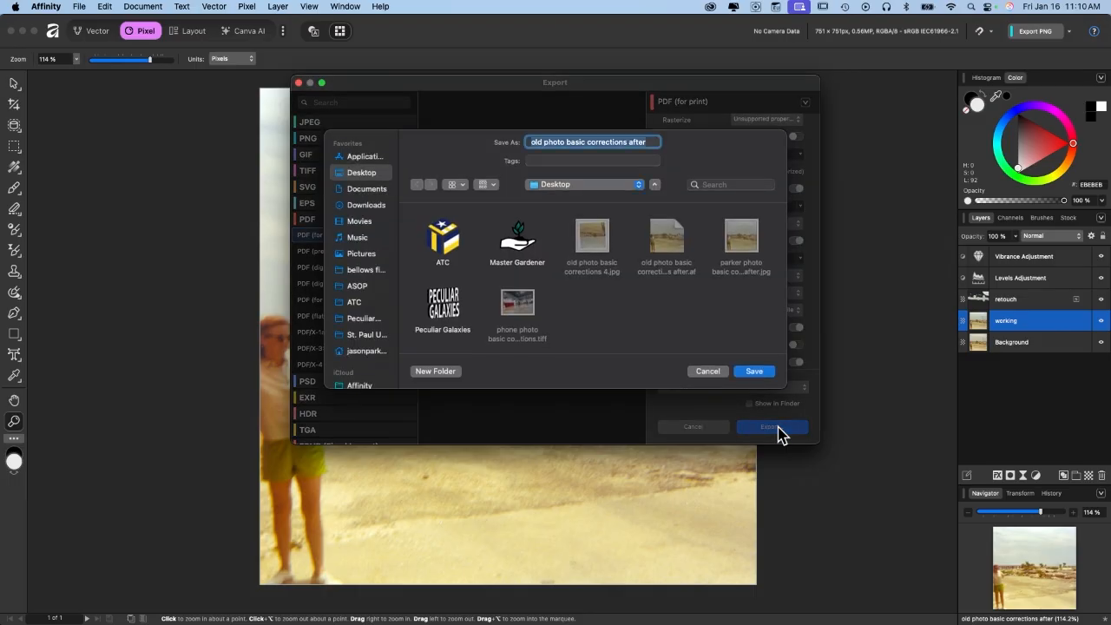
pyautogui.click(534, 143)
pyautogui.doubleClick(535, 143)
pyautogui.write('parker')
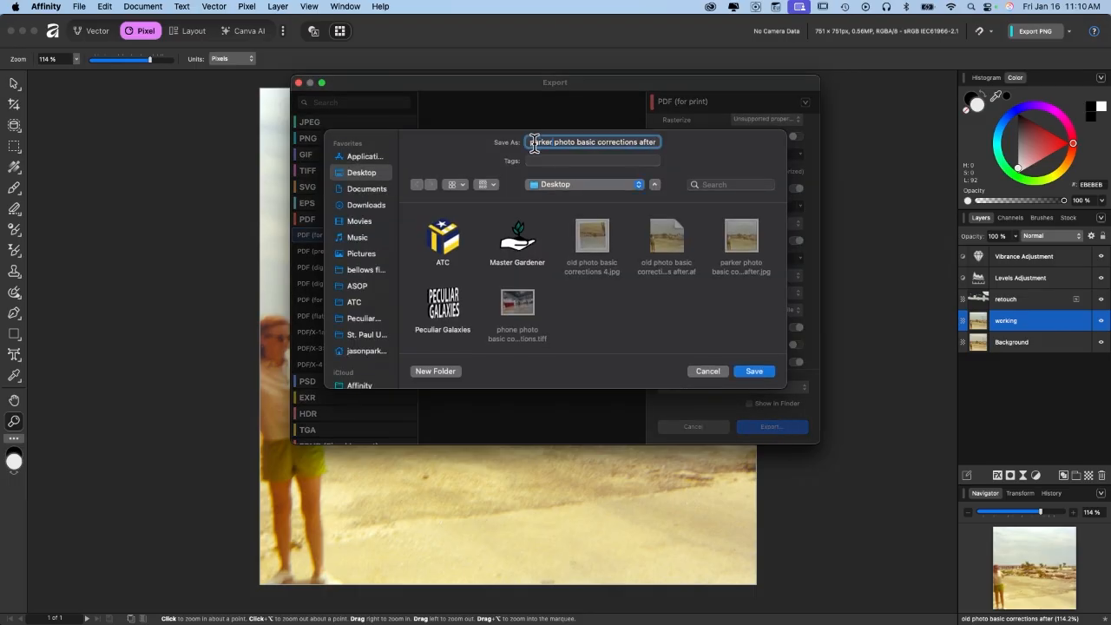
pyautogui.click(753, 372)
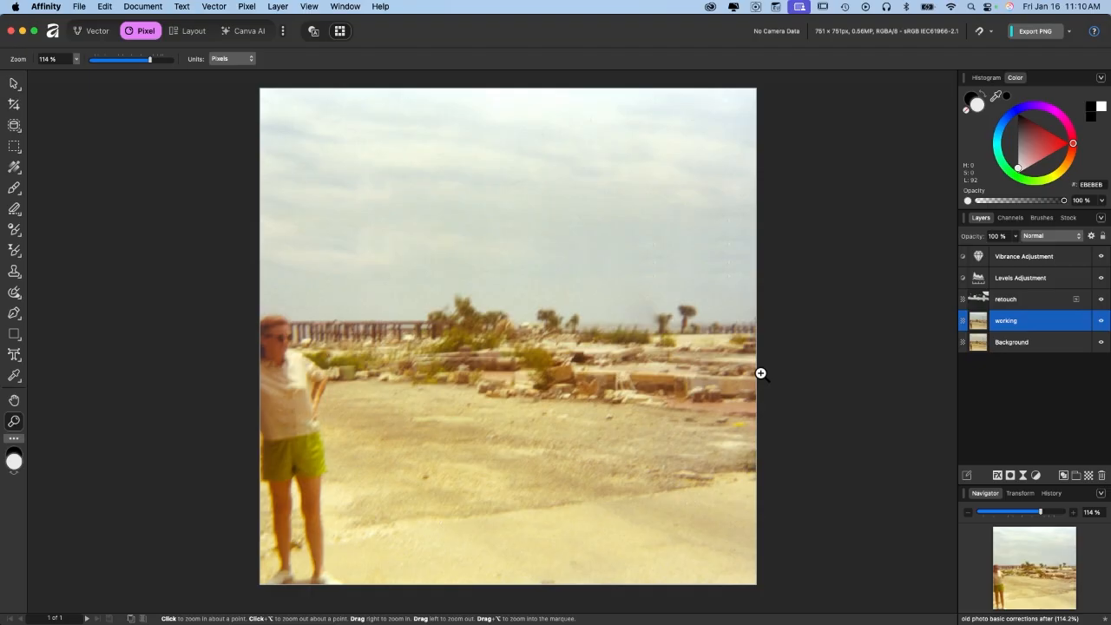
# - Switch to the Finder desktop and select the saved .af document together with the exported JPEG
pyautogui.hotkey('ctrl', 'Left')
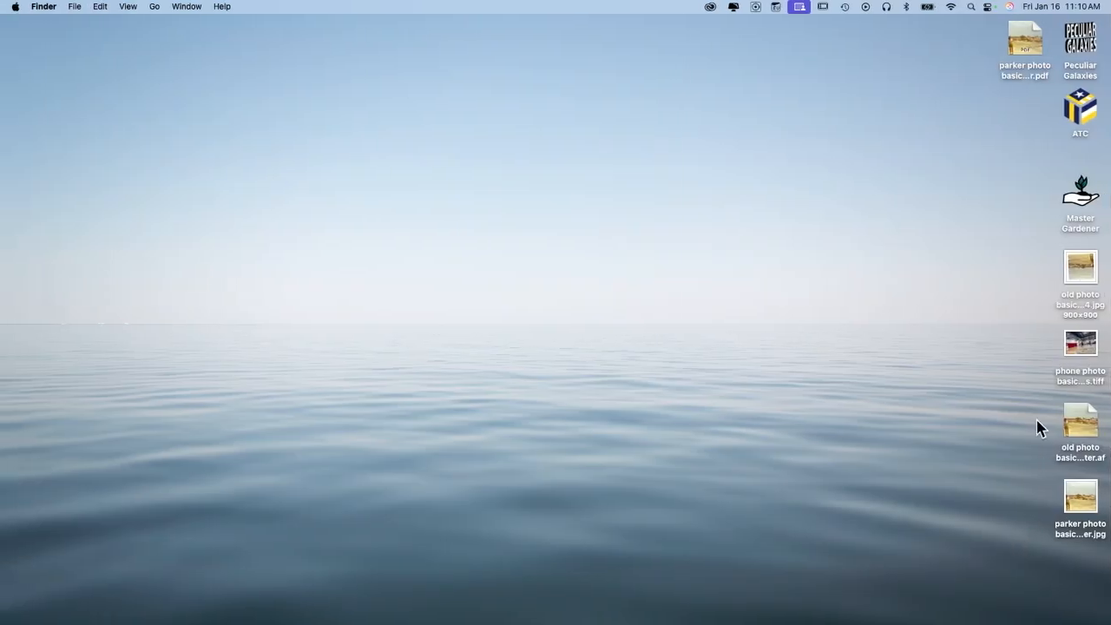
pyautogui.moveTo(1033, 405); pyautogui.dragTo(1081, 527)
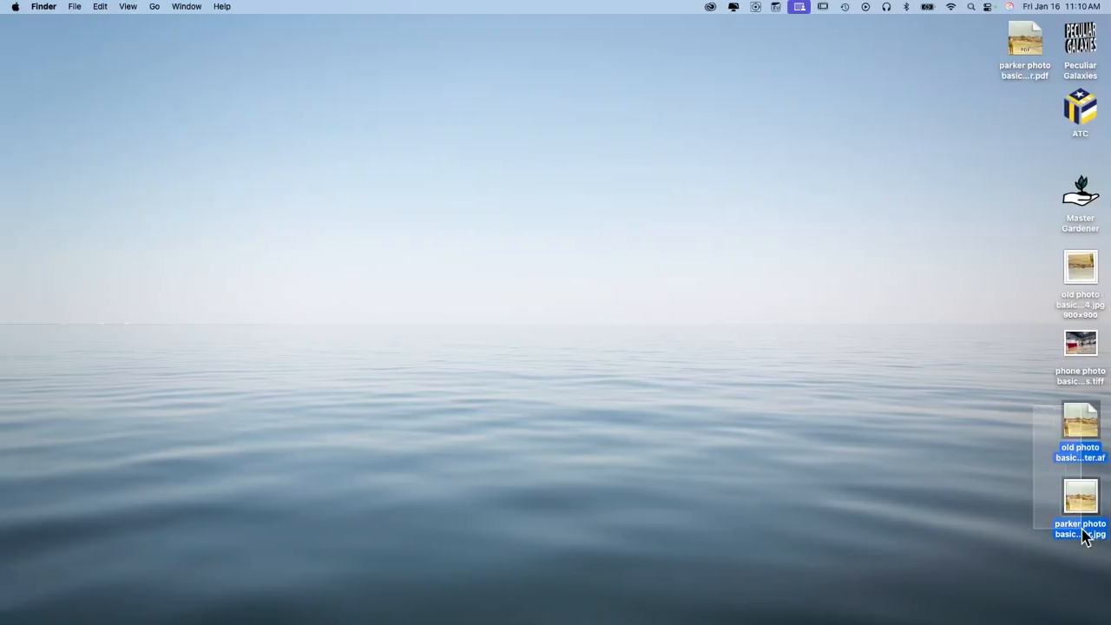